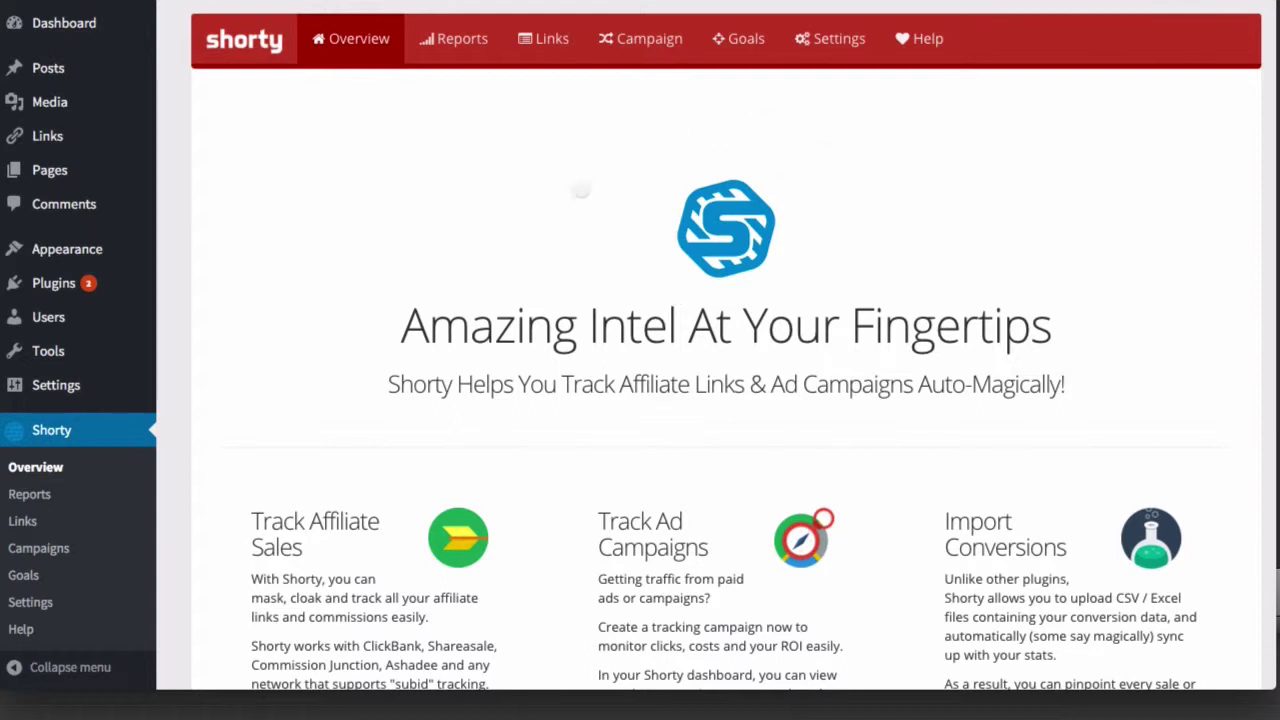
- Add a new tracking link and name it "Affiliate Product"
click(552, 38)
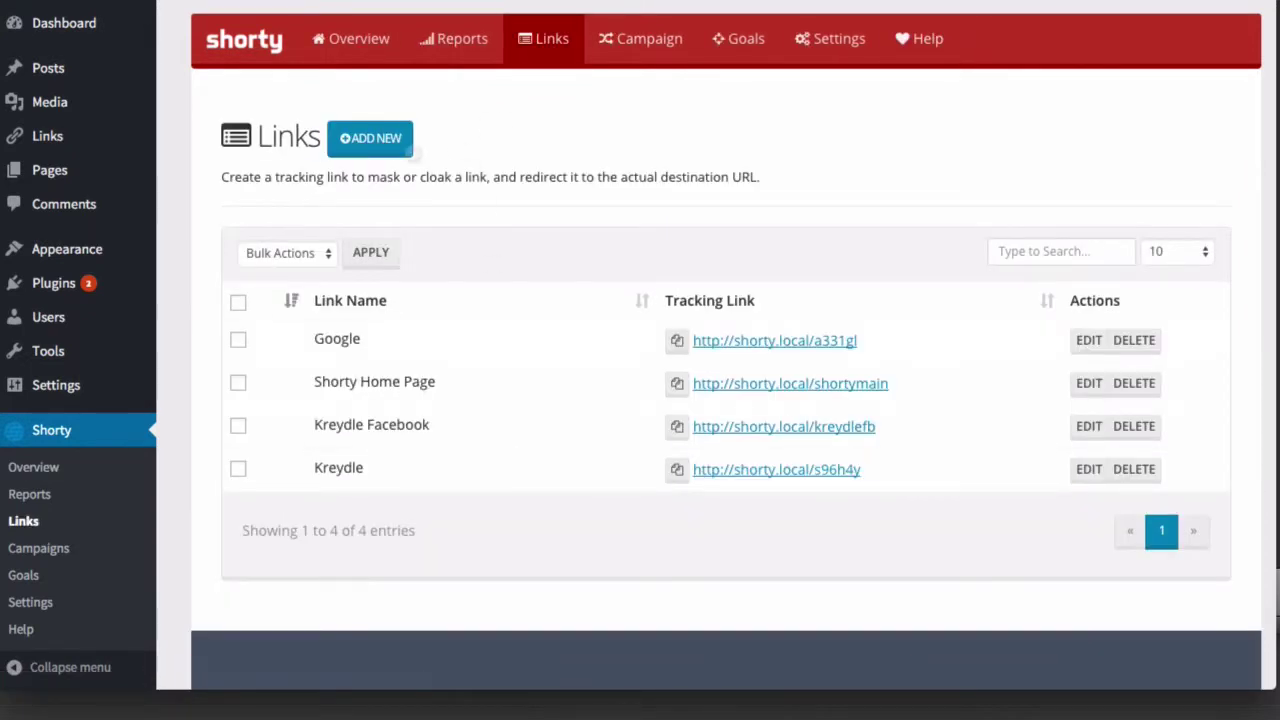
click(372, 140)
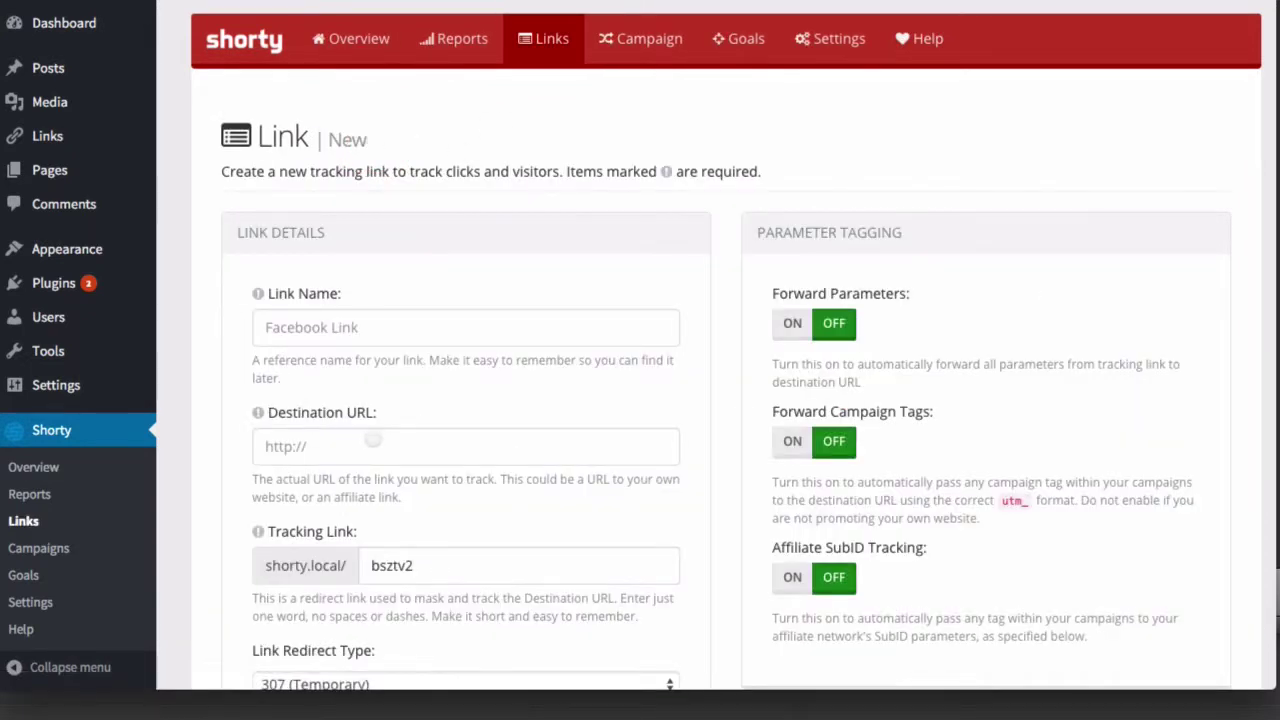
scroll(372, 440, down, 1)
click(329, 250)
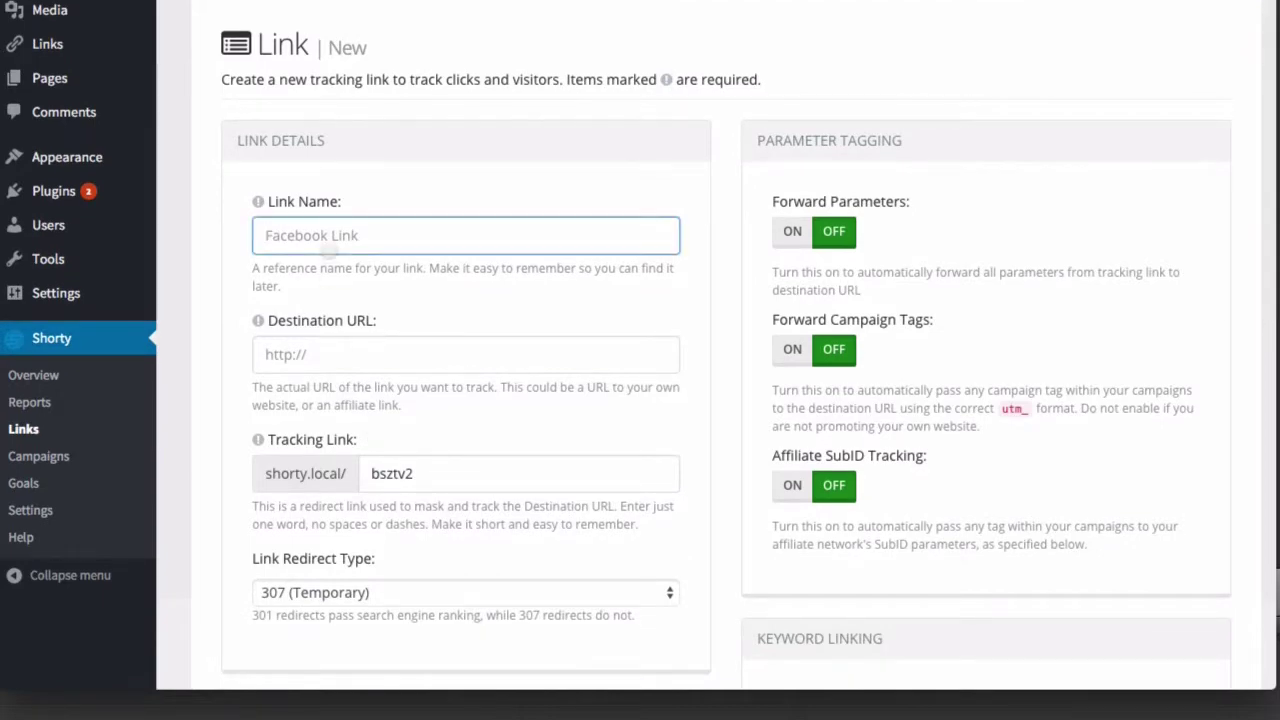
text(Affiliate)
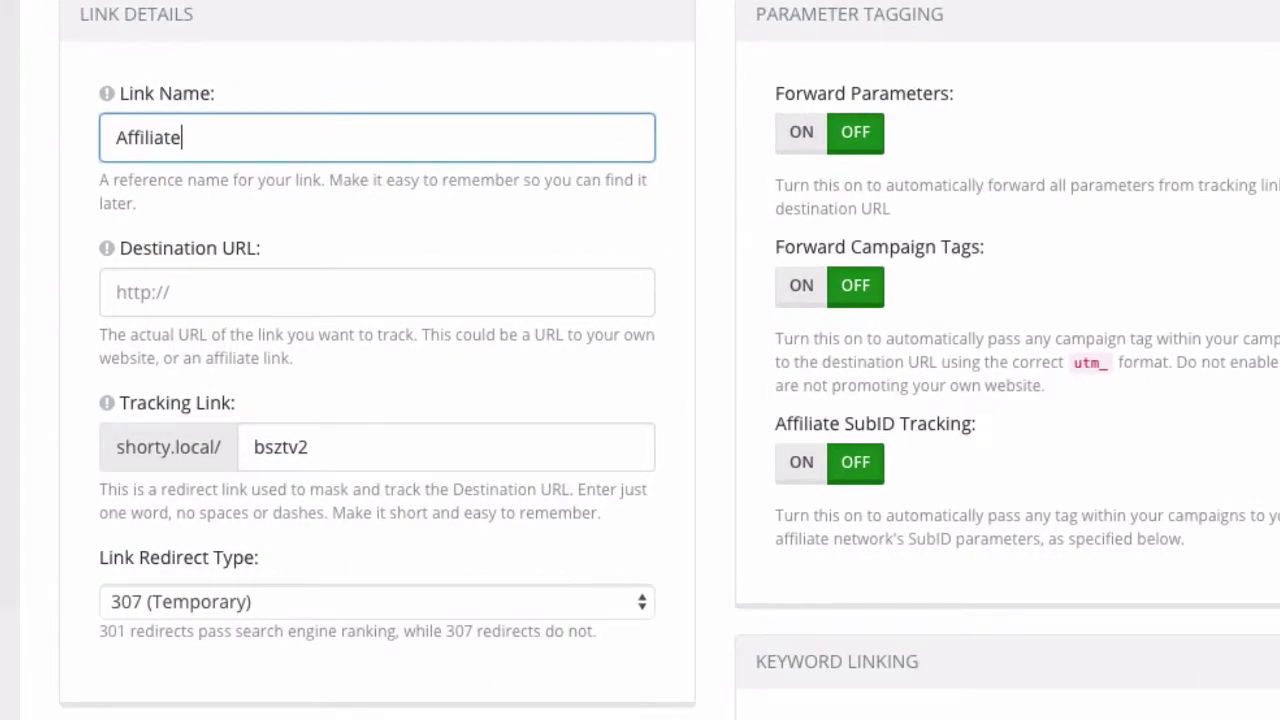
text( Product)
key(Tab)
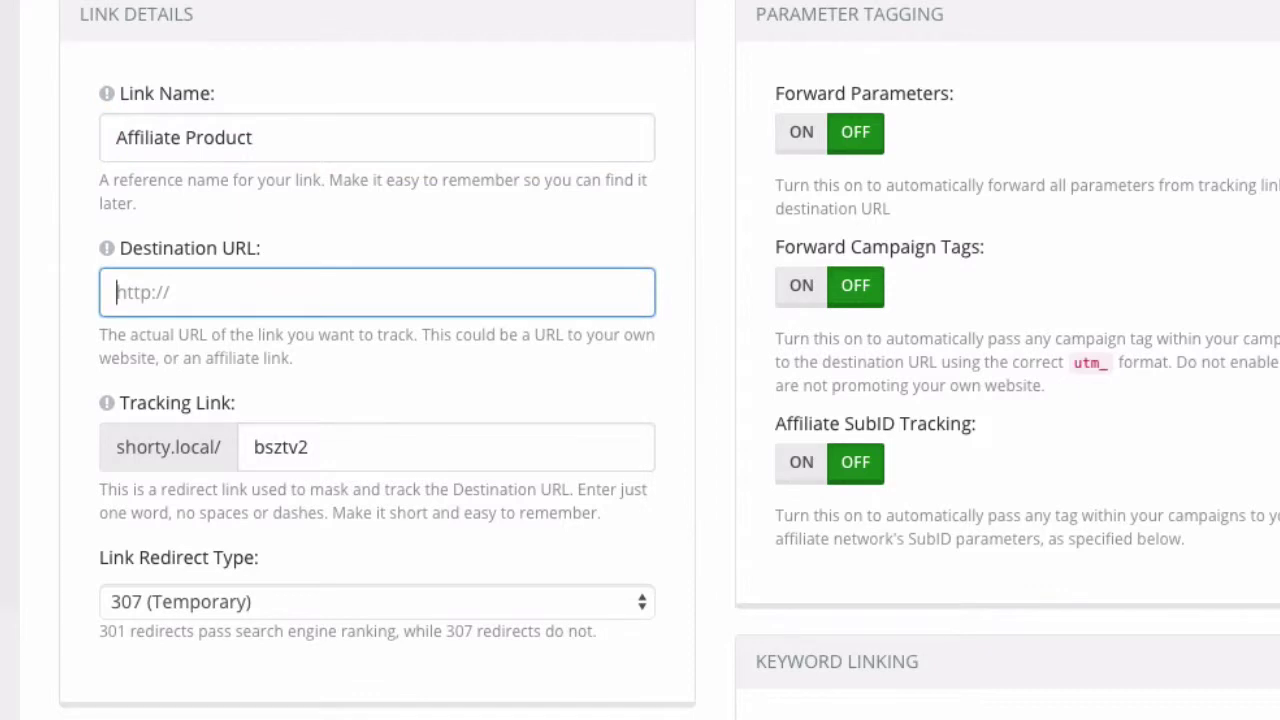
text(http://www.sitename.com/?aff_id:12314)
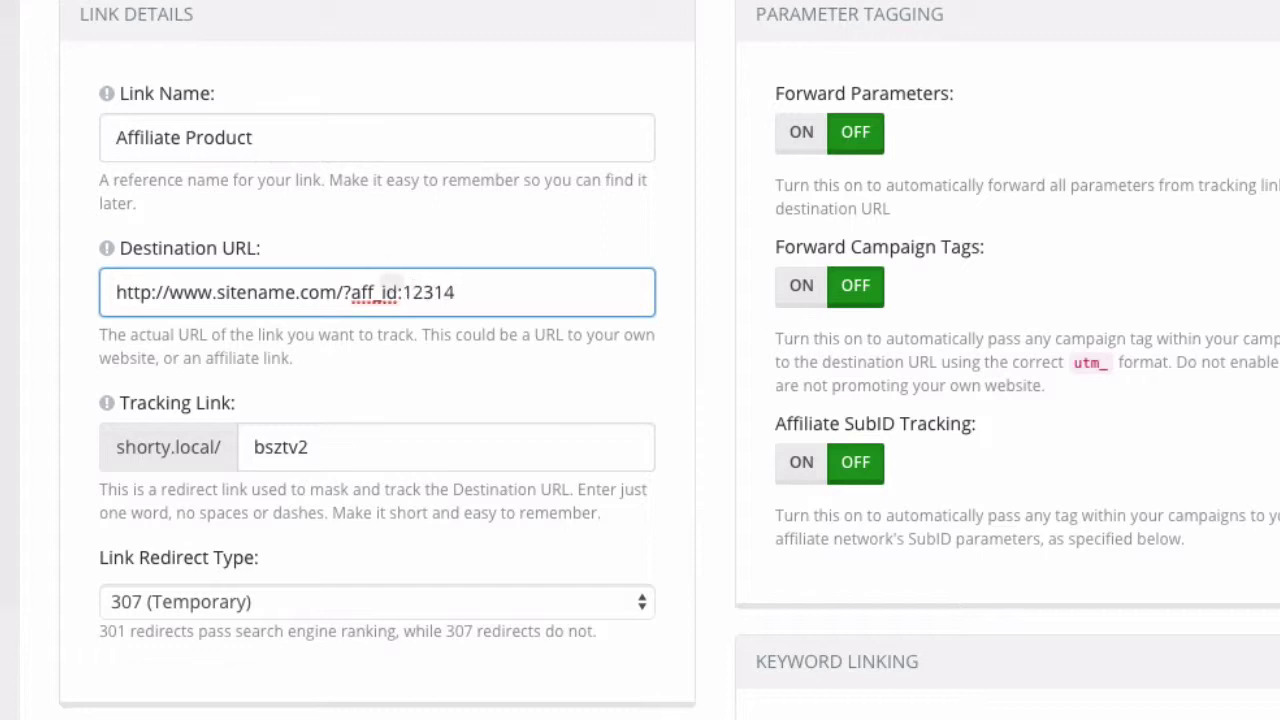
drag(396, 292, 402, 292)
text(=)
click(288, 436)
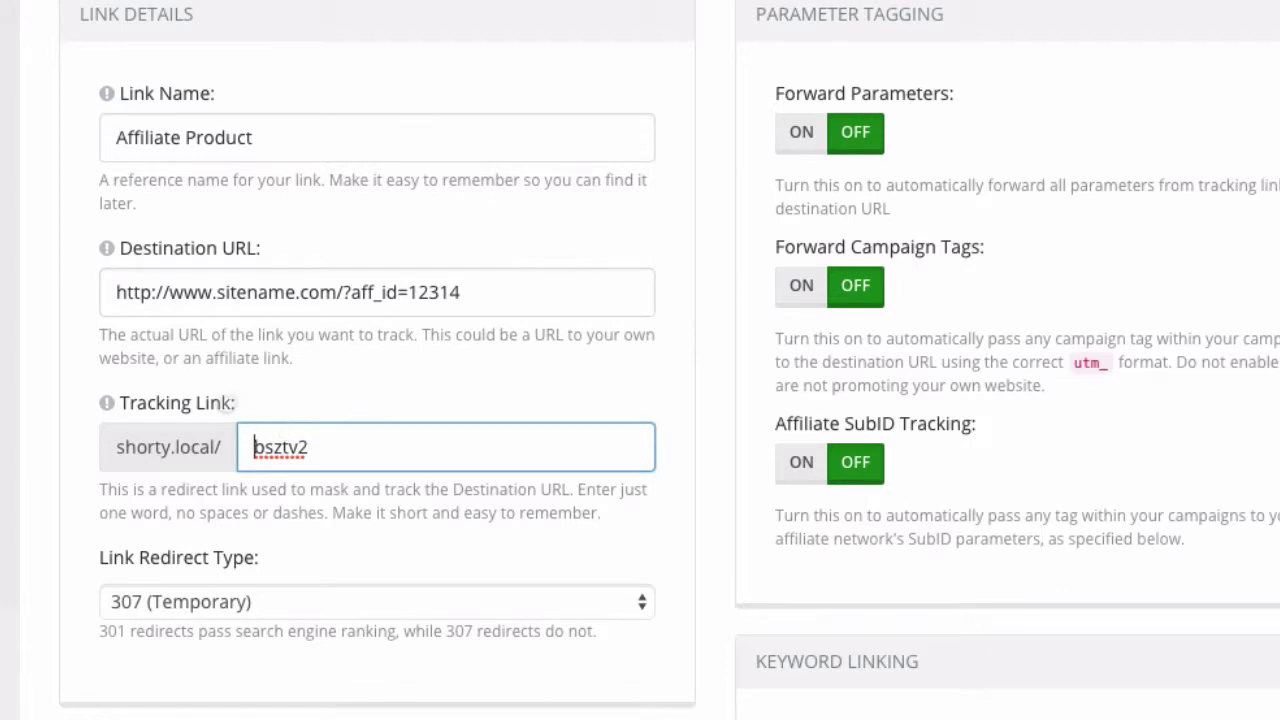
click(381, 378)
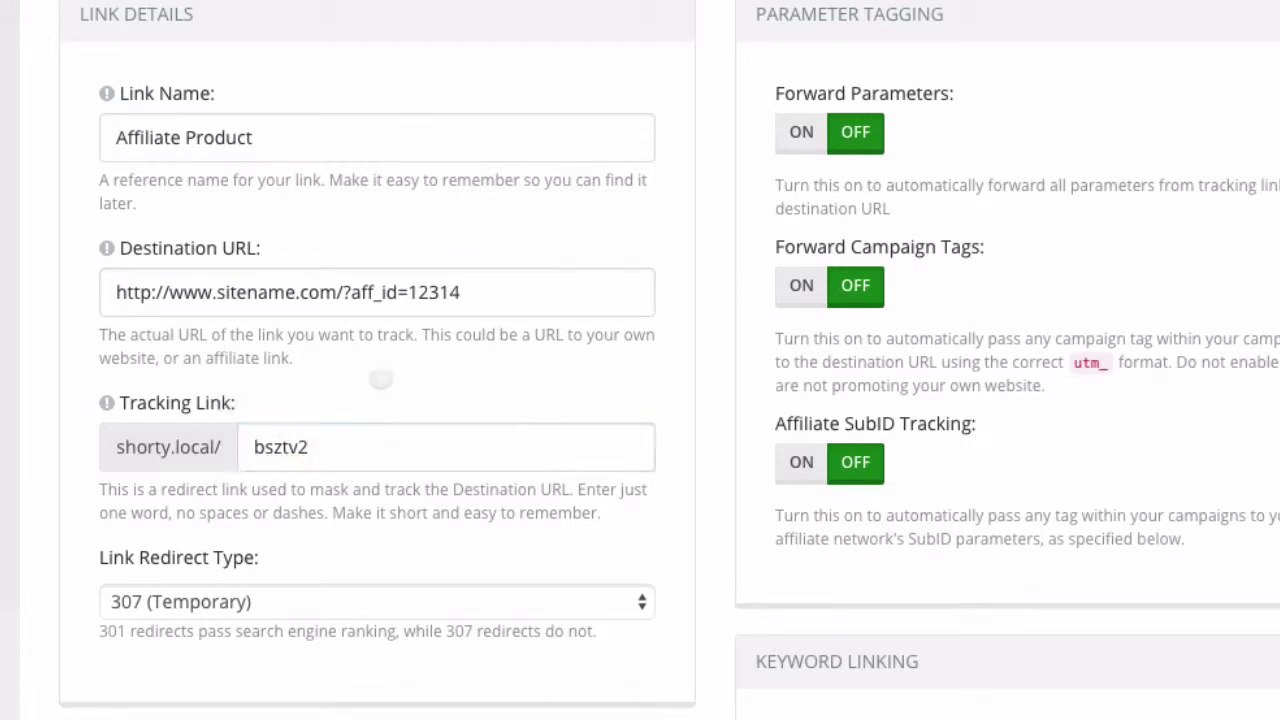
- Turn on Affiliate SubID Tracking for the new link
scroll(196, 482, down, 1)
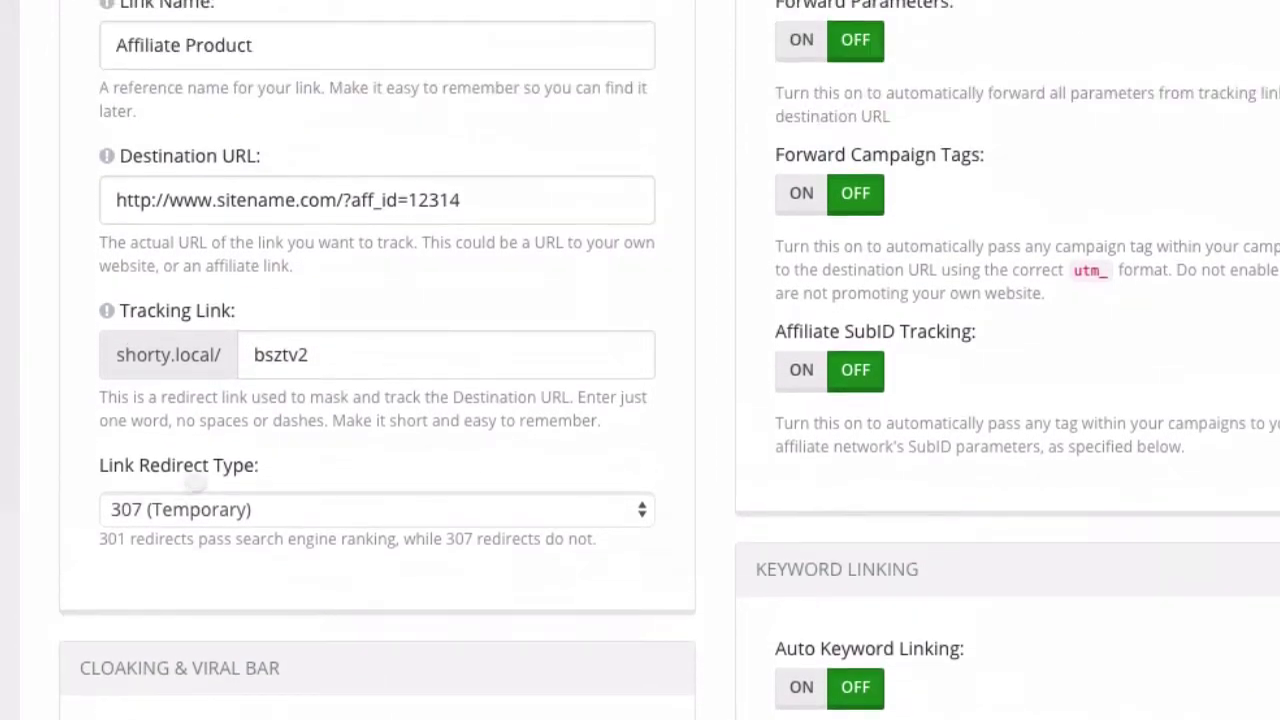
scroll(196, 482, up, 1)
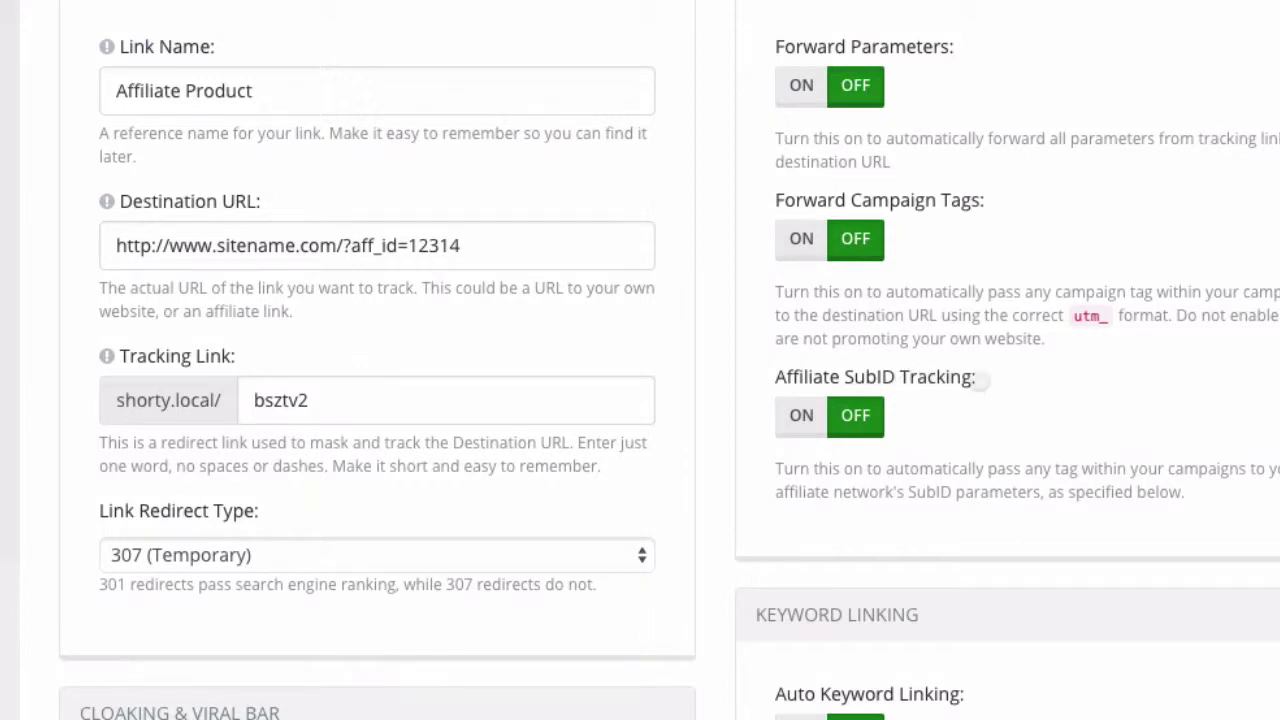
click(801, 416)
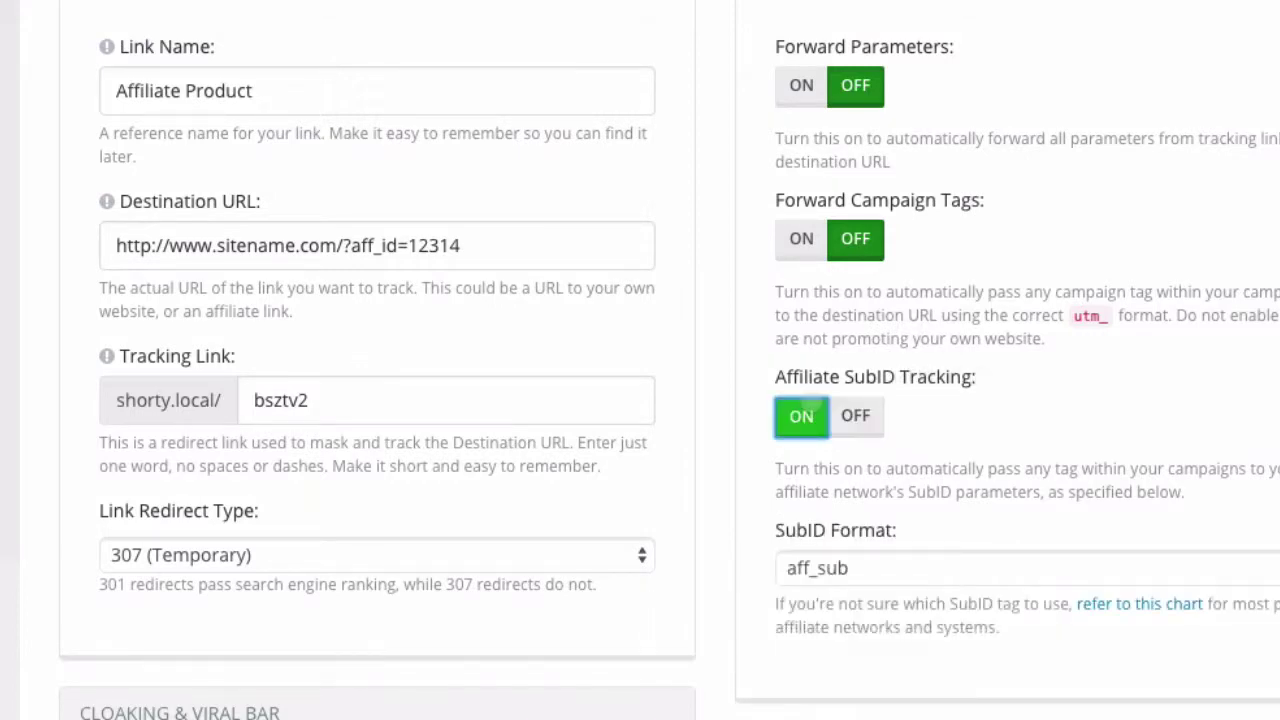
scroll(1007, 458, down, 2)
scroll(1007, 458, down, 1)
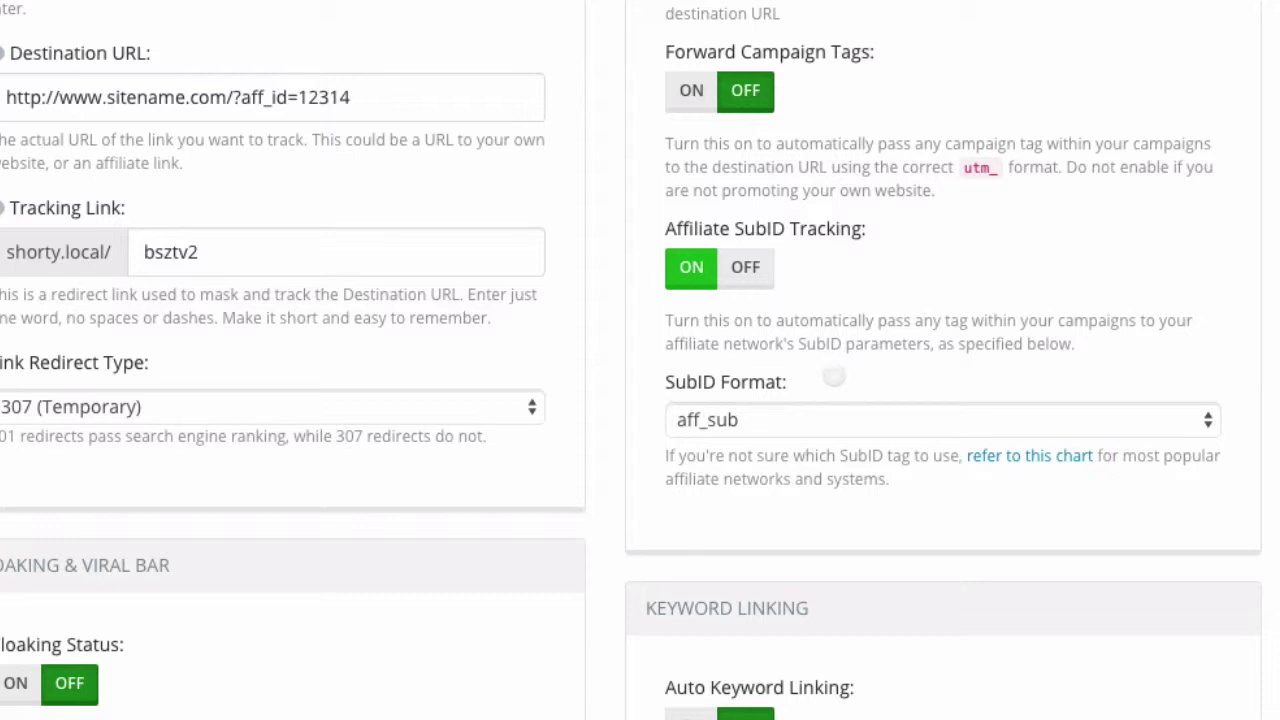
- Look over the SubID formats offered for the link without changing the selection
click(872, 425)
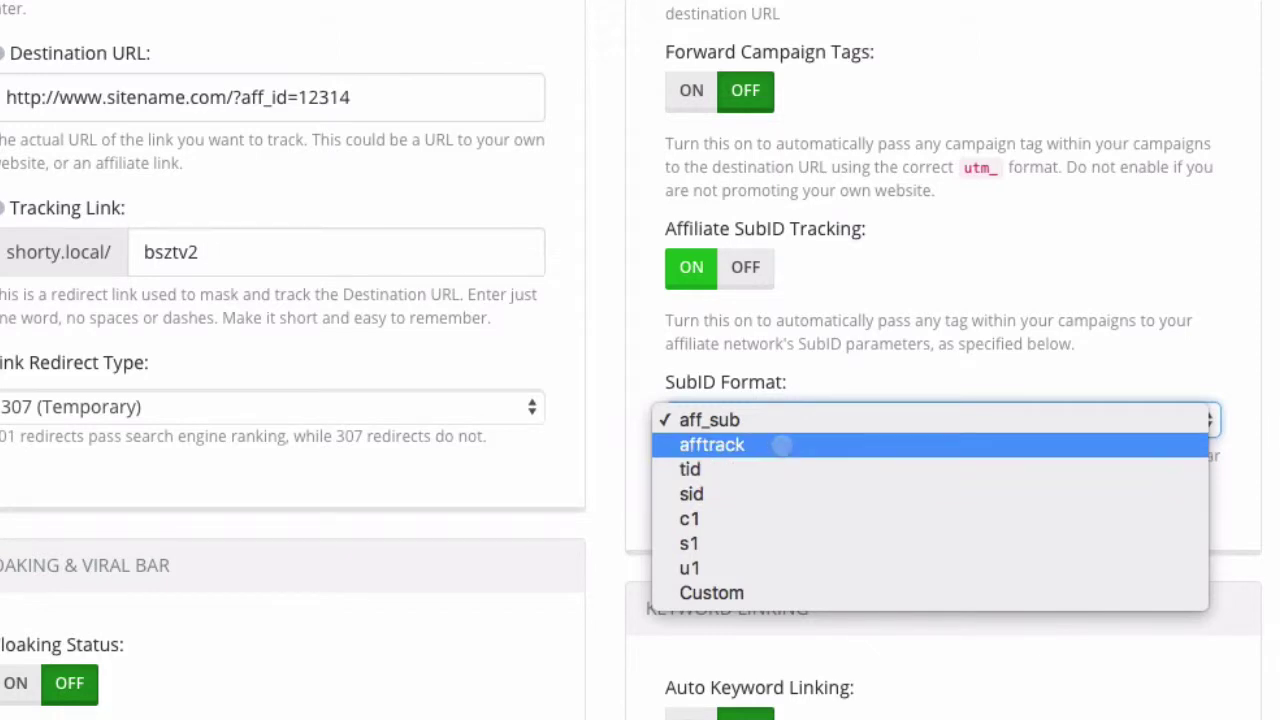
click(821, 374)
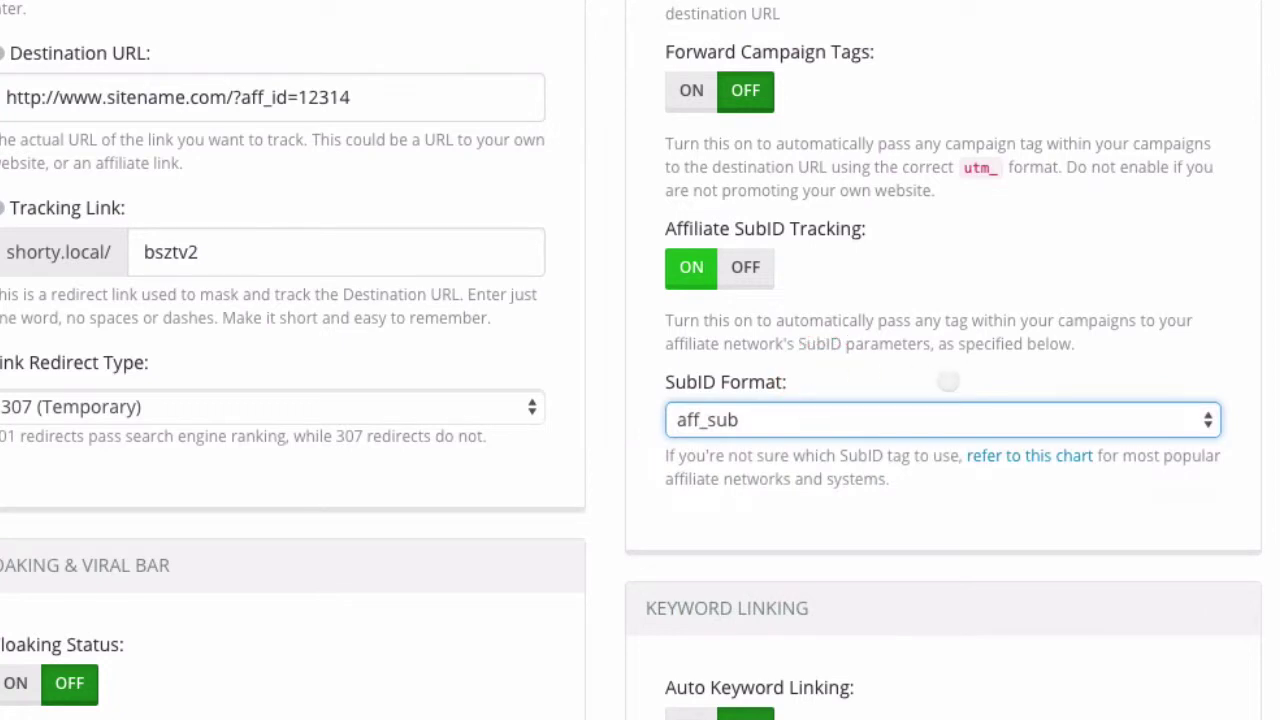
click(833, 474)
scroll(834, 472, down, 1)
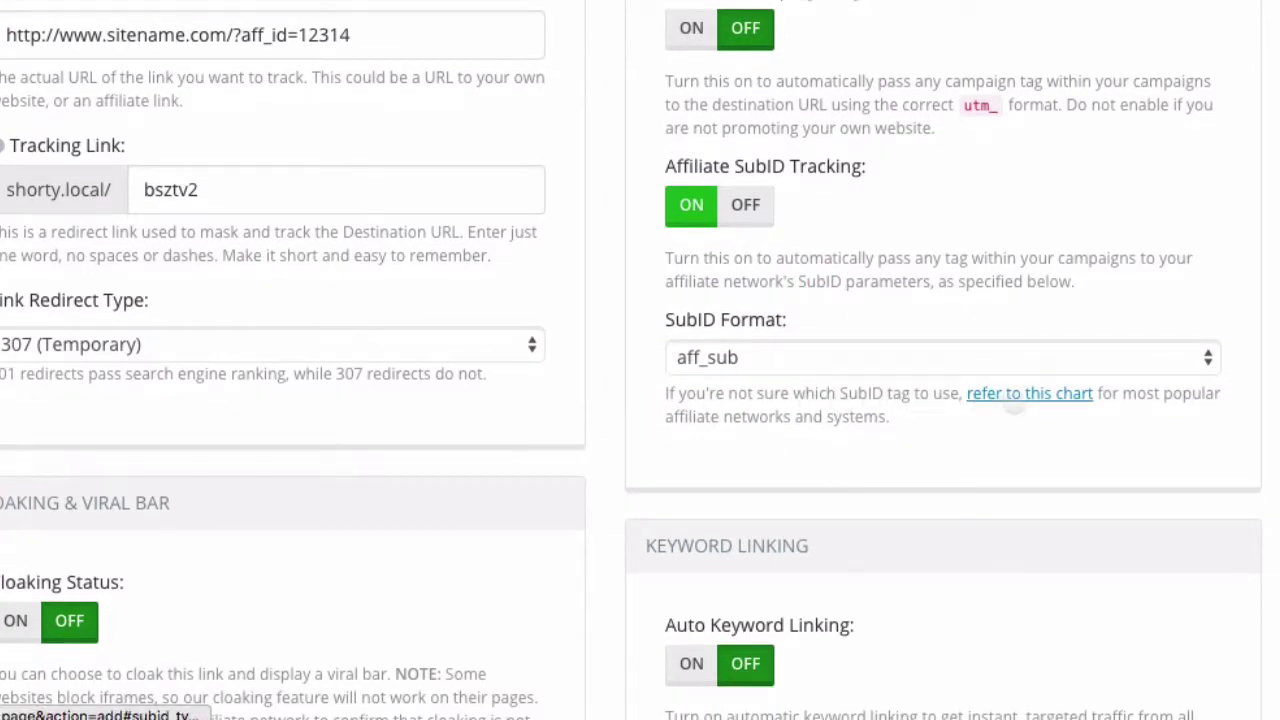
- Open the SubID reference chart and look up which SubID tag JVZoo uses
click(1037, 396)
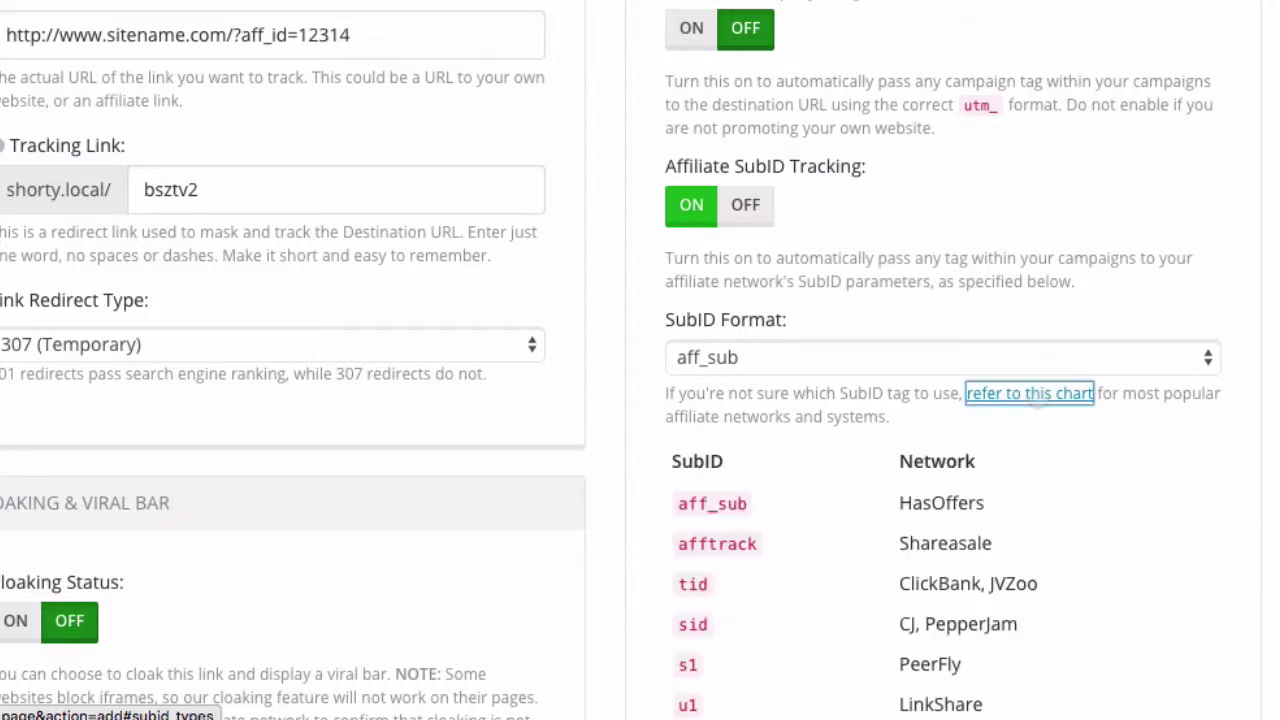
scroll(1071, 508, down, 4)
scroll(912, 515, up, 1)
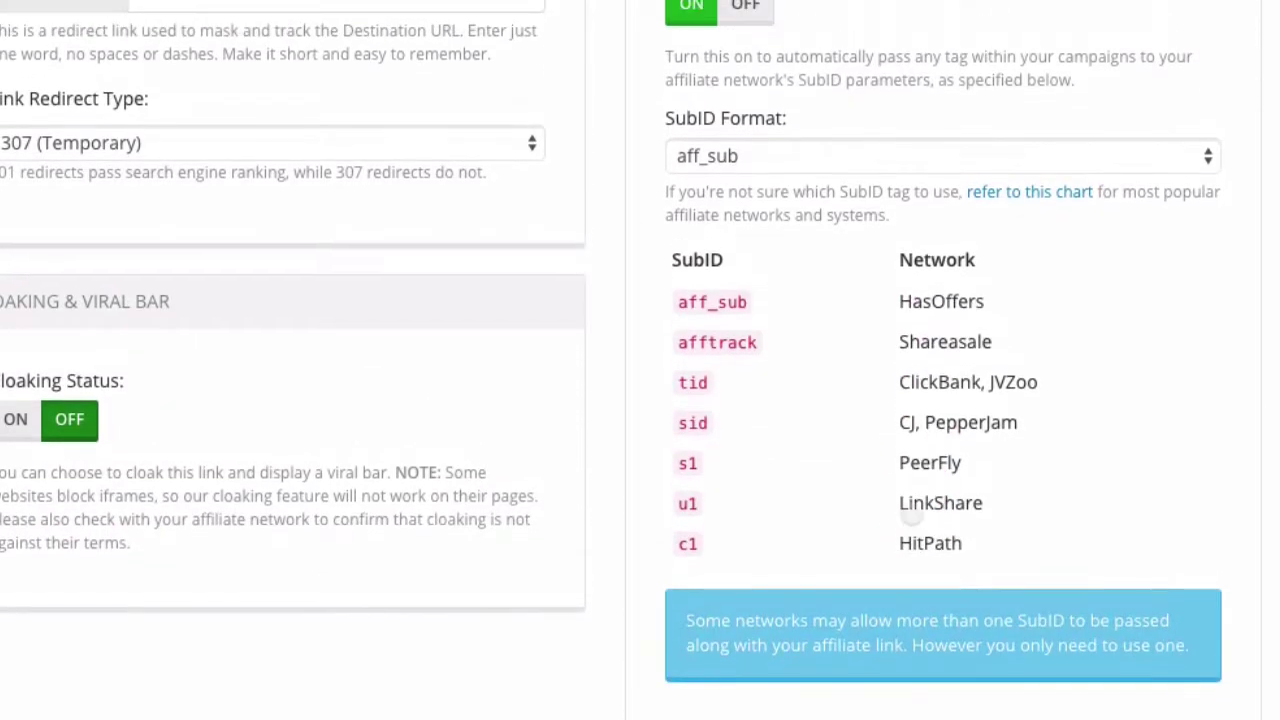
drag(968, 543, 664, 302)
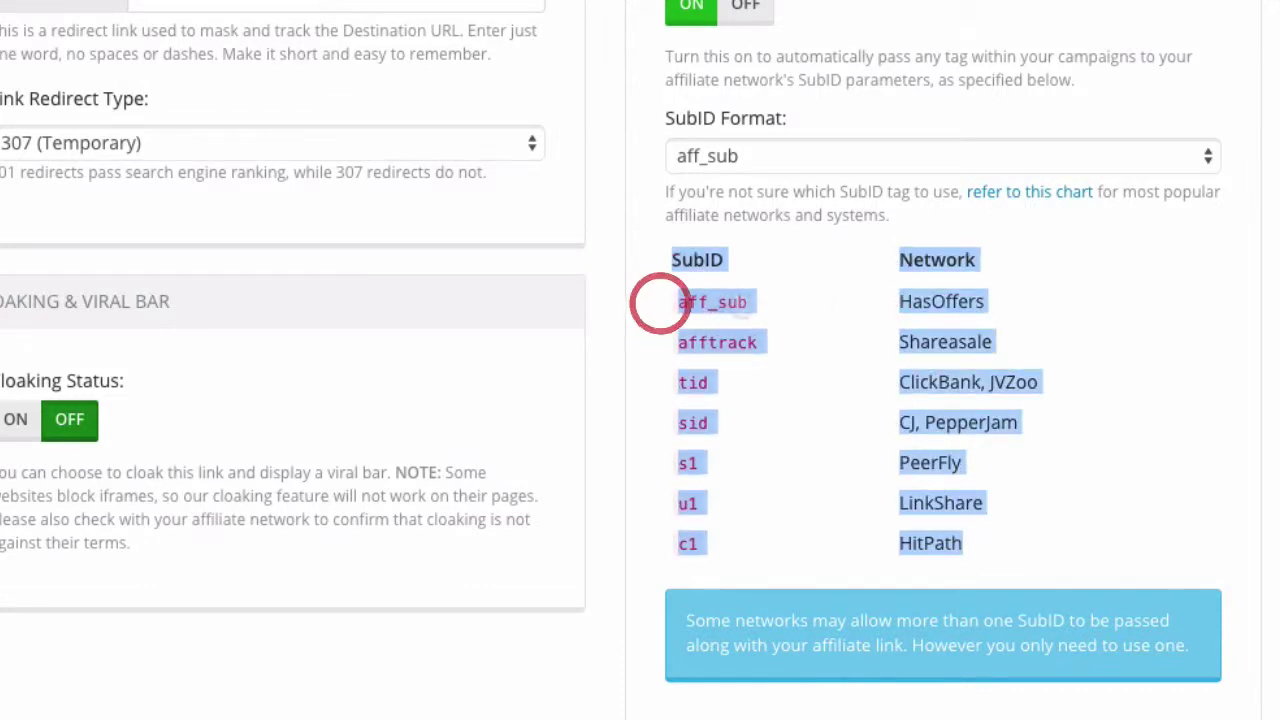
click(755, 307)
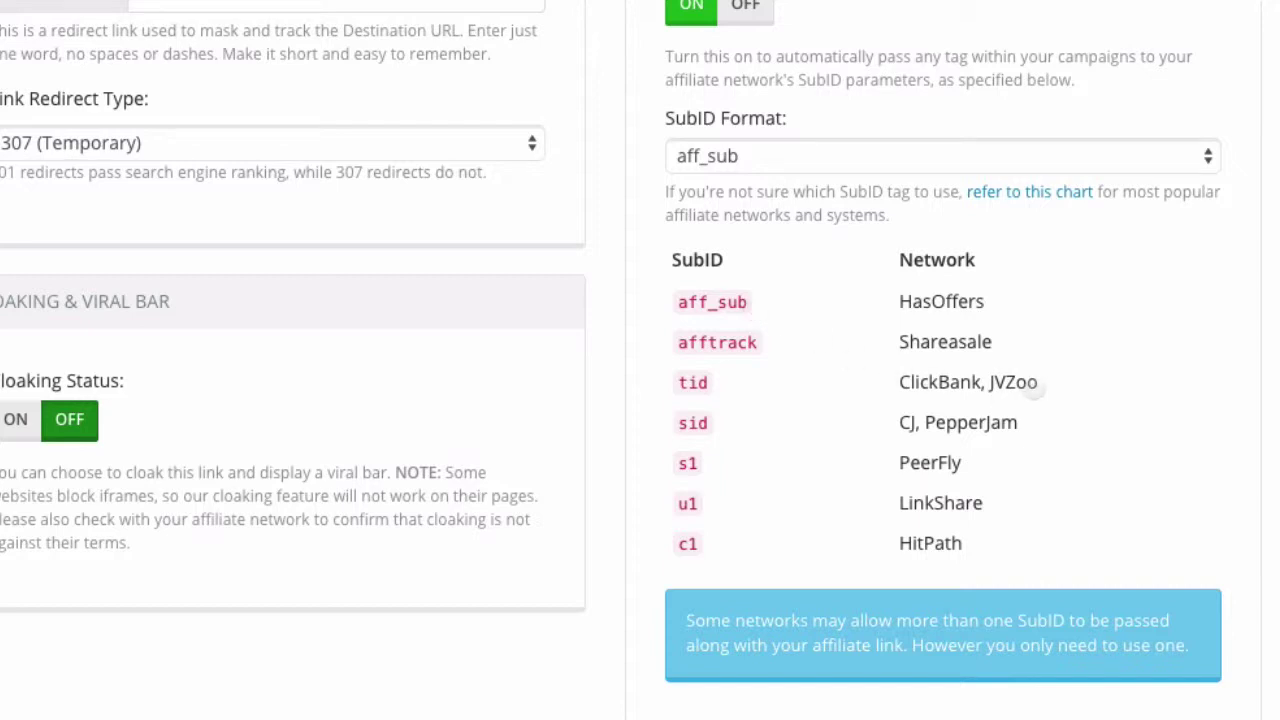
drag(1040, 385, 995, 385)
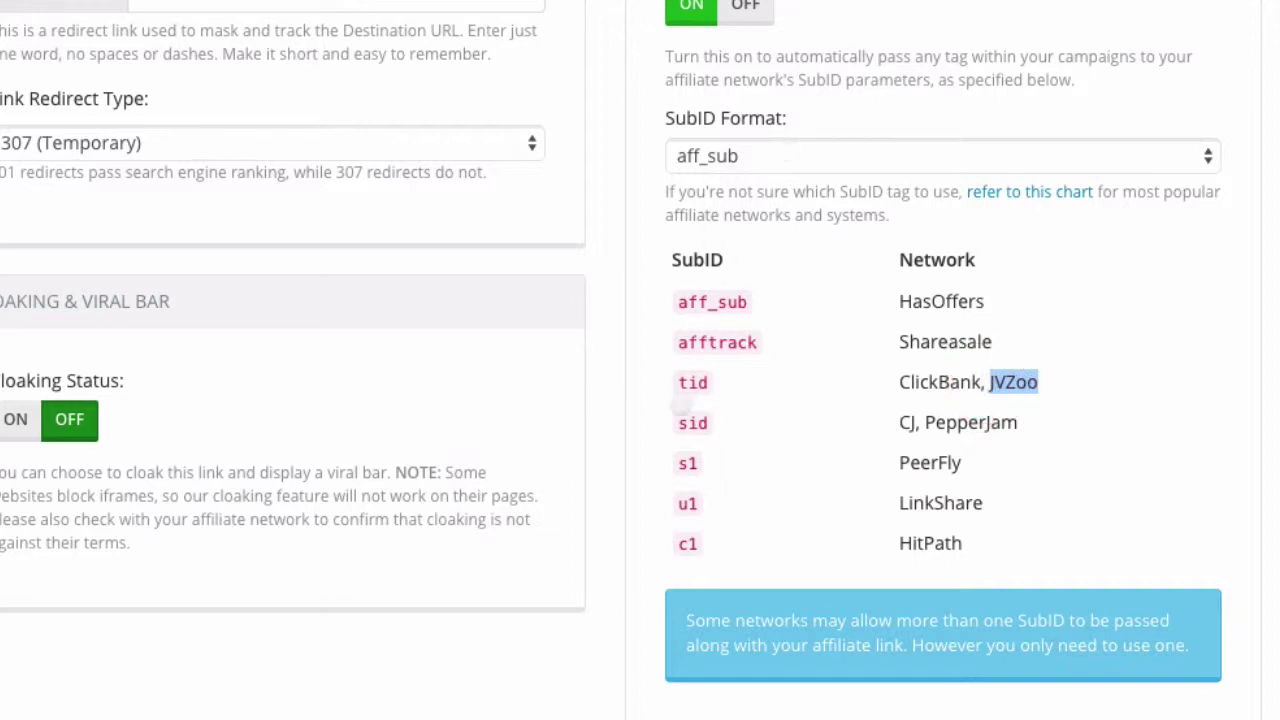
- Set the SubID format to tid and create the tracking link
click(757, 158)
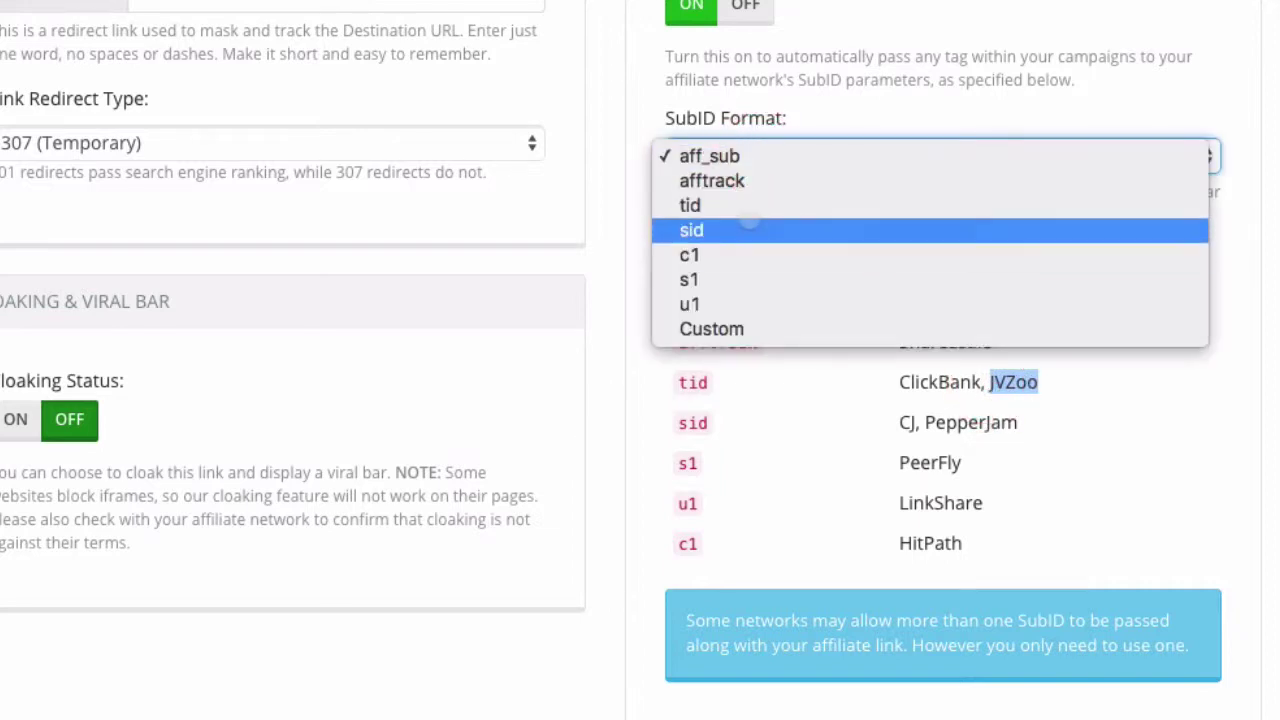
click(749, 204)
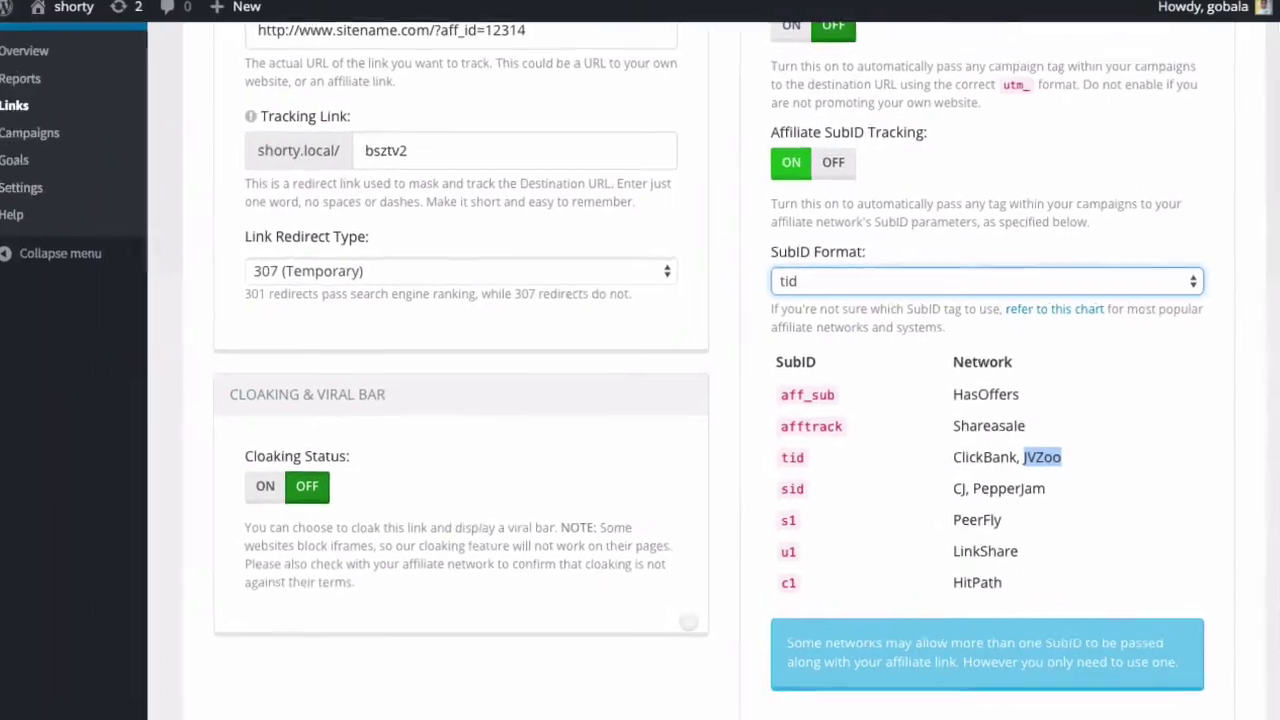
scroll(694, 623, down, 4)
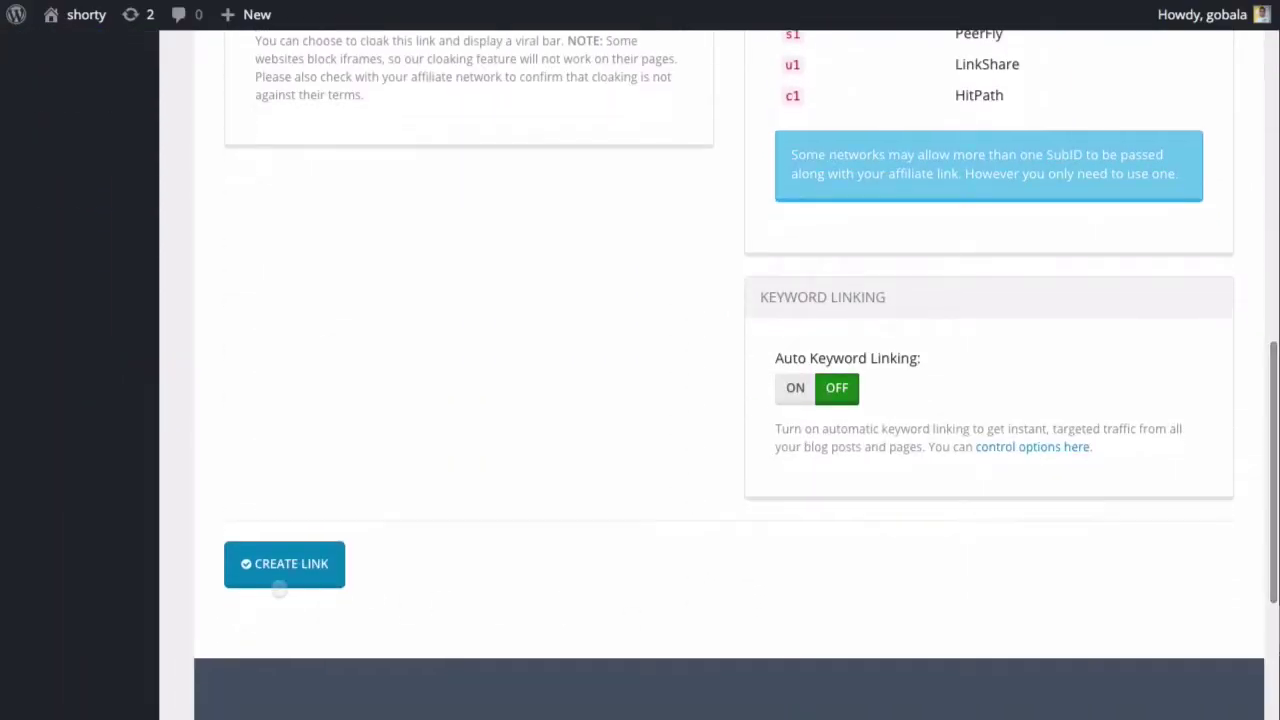
click(327, 566)
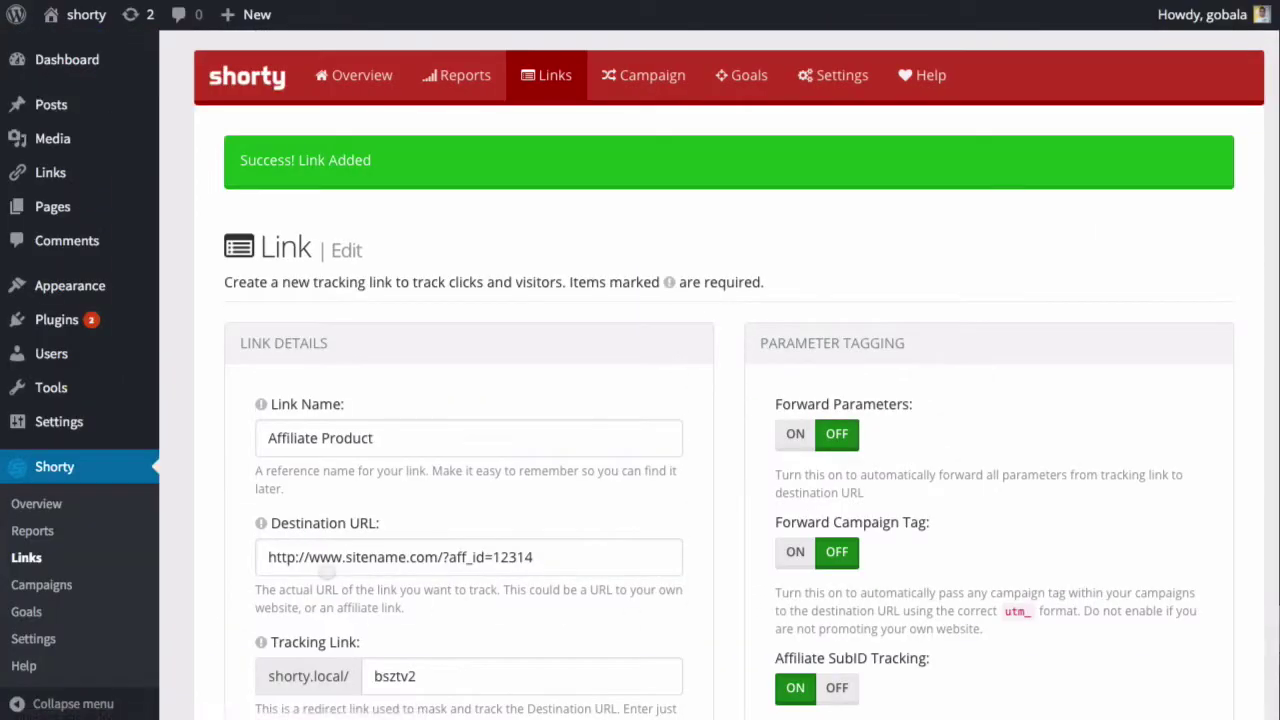
scroll(781, 470, down, 5)
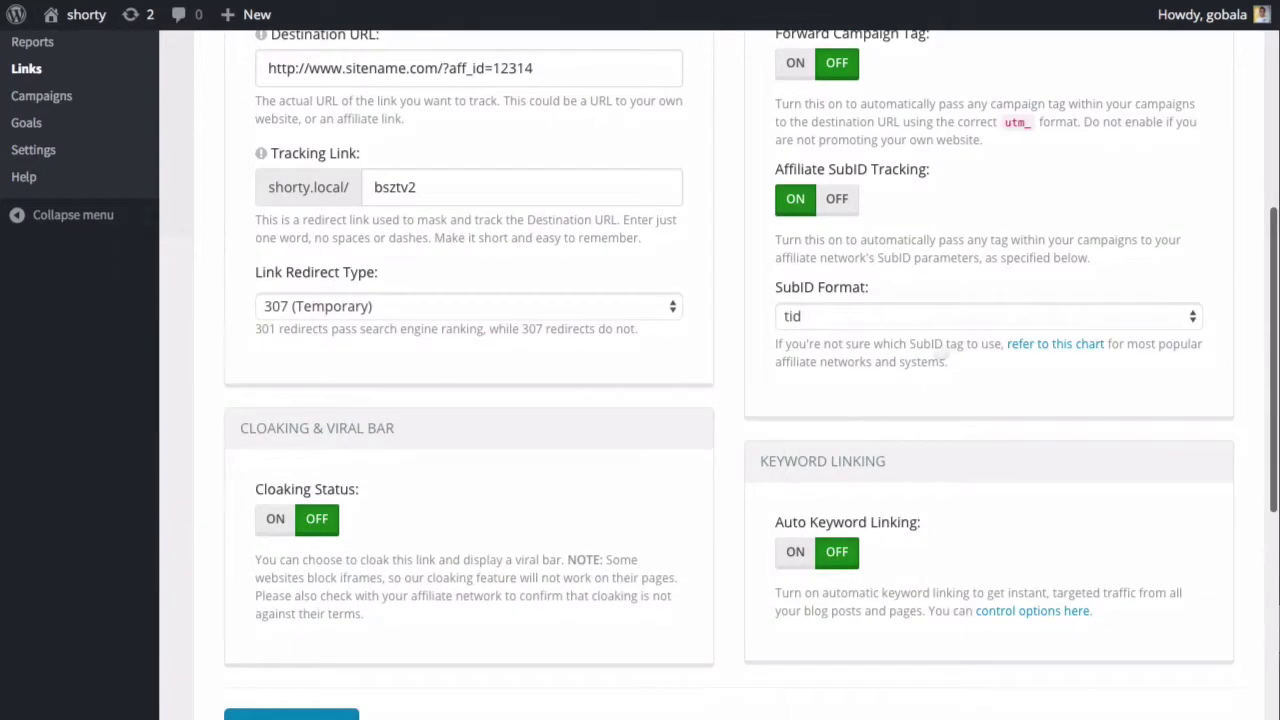
scroll(872, 350, up, 5)
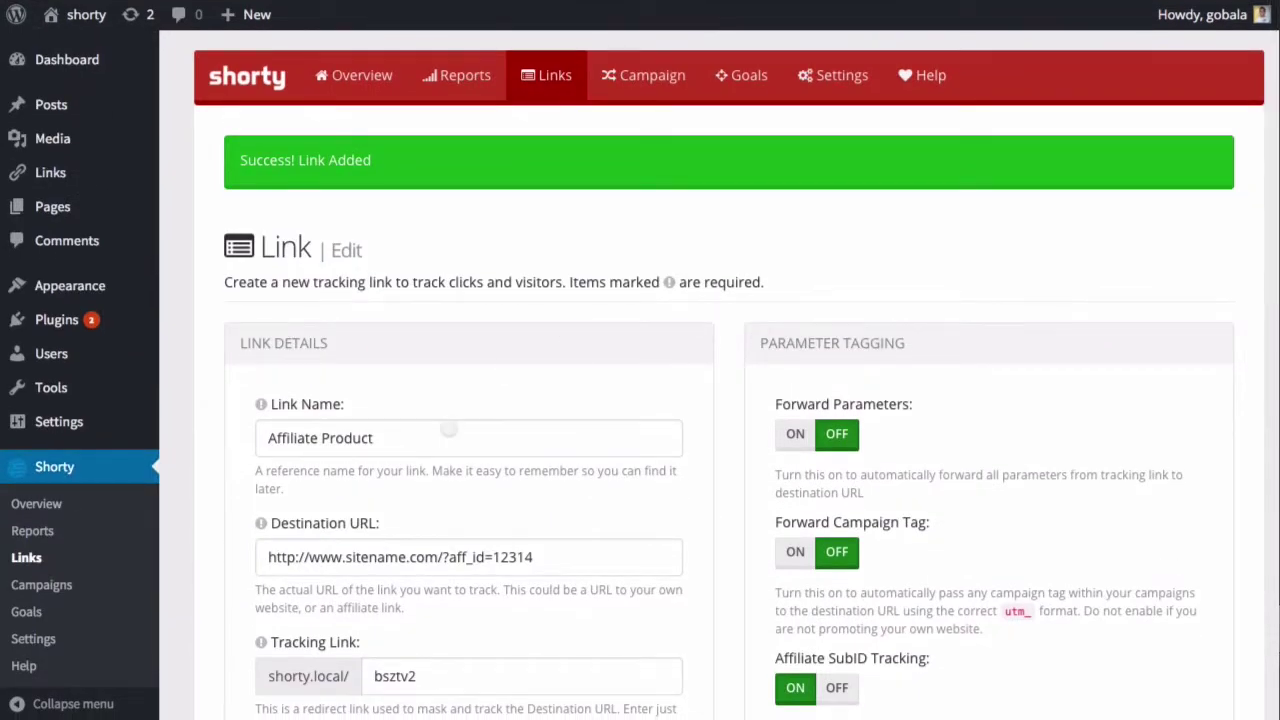
- Edit the Affiliate Product link, replace the destination URL's domain with kreydle.com, and save the changes
click(563, 77)
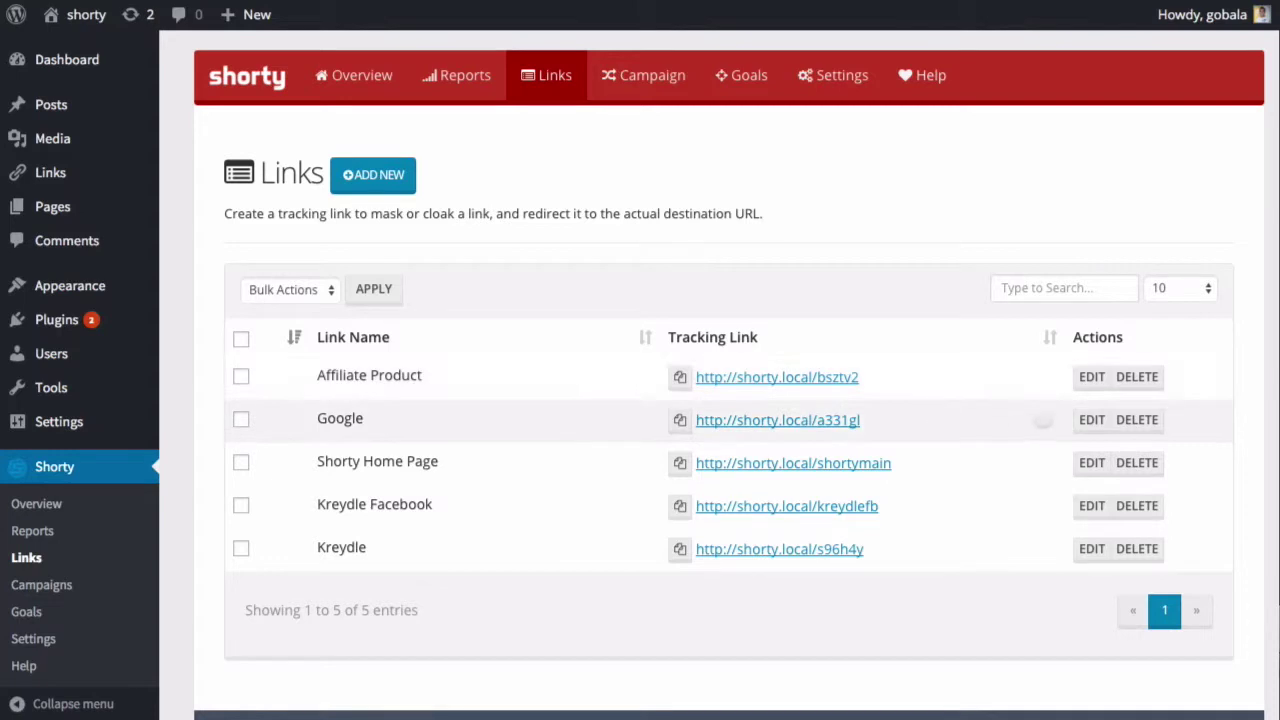
click(1092, 377)
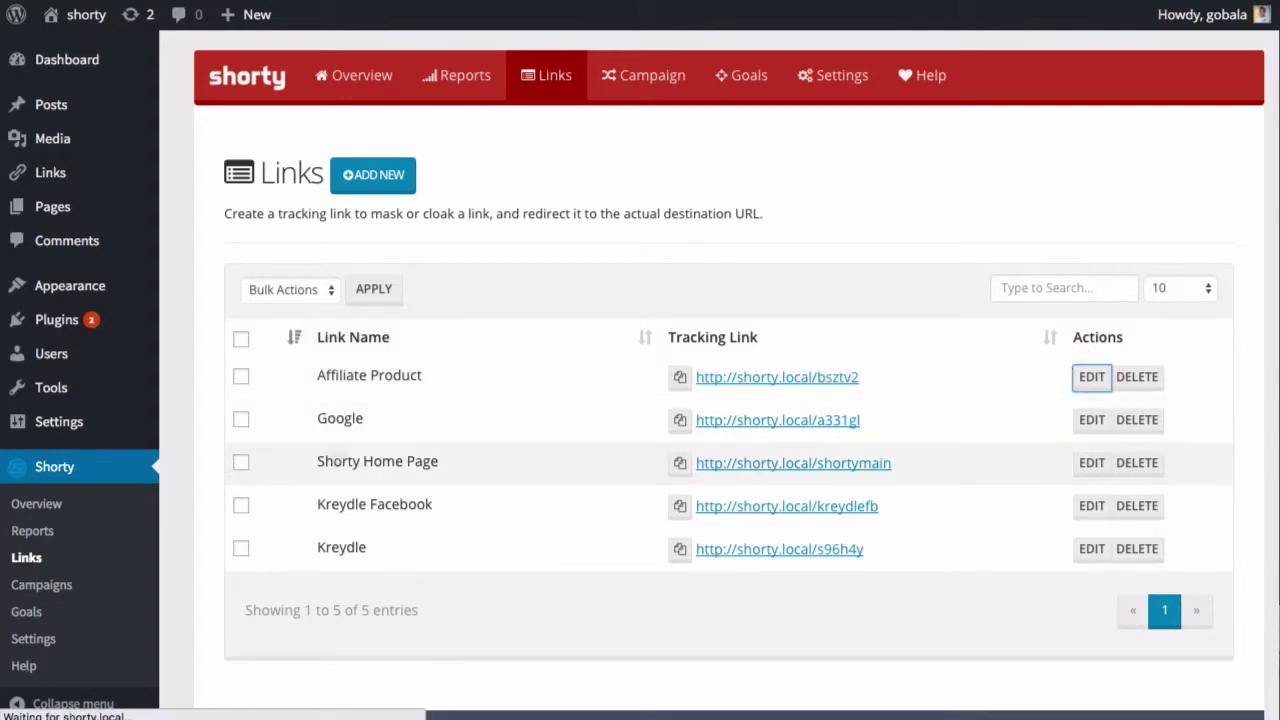
scroll(700, 400, down, 1)
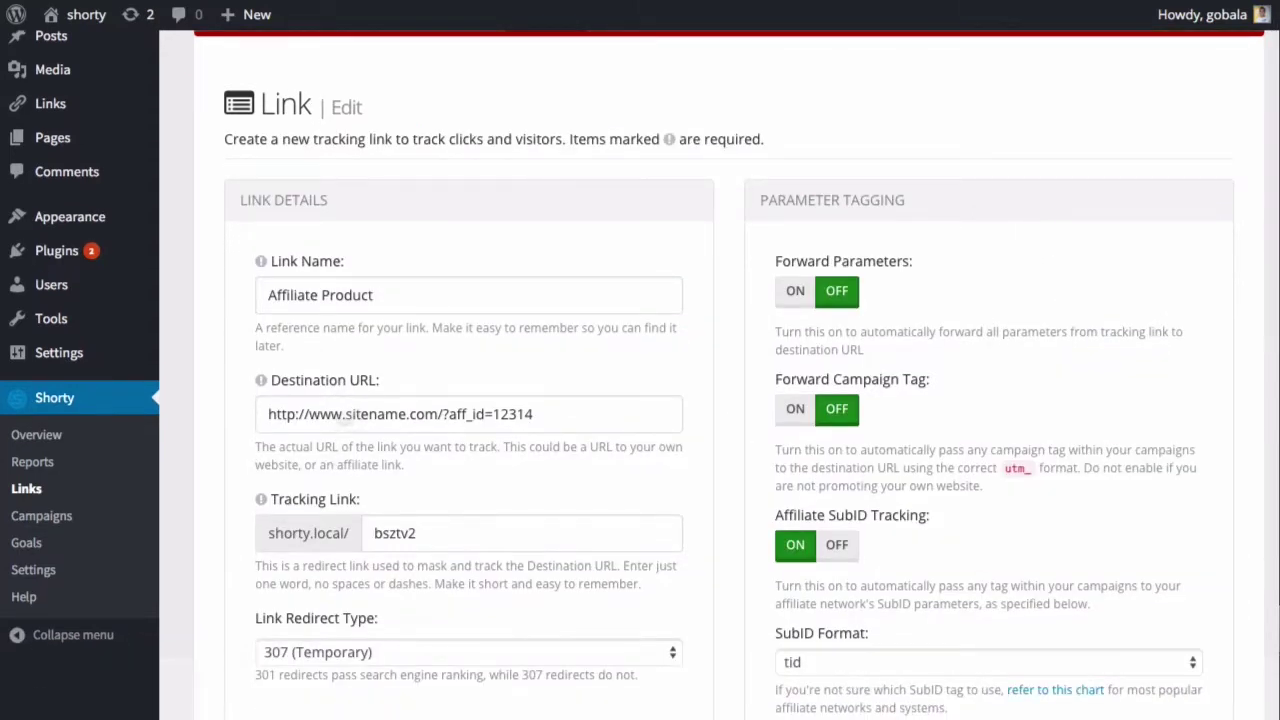
drag(346, 414, 439, 414)
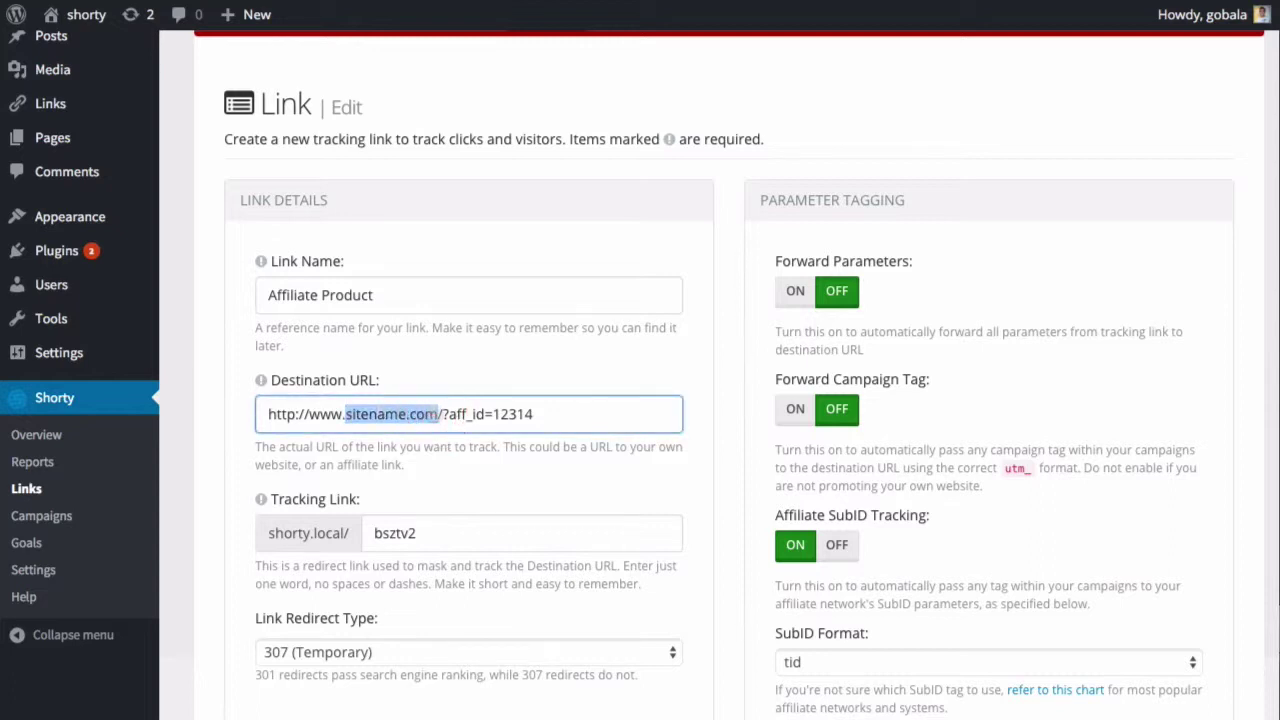
text(kreydle.com)
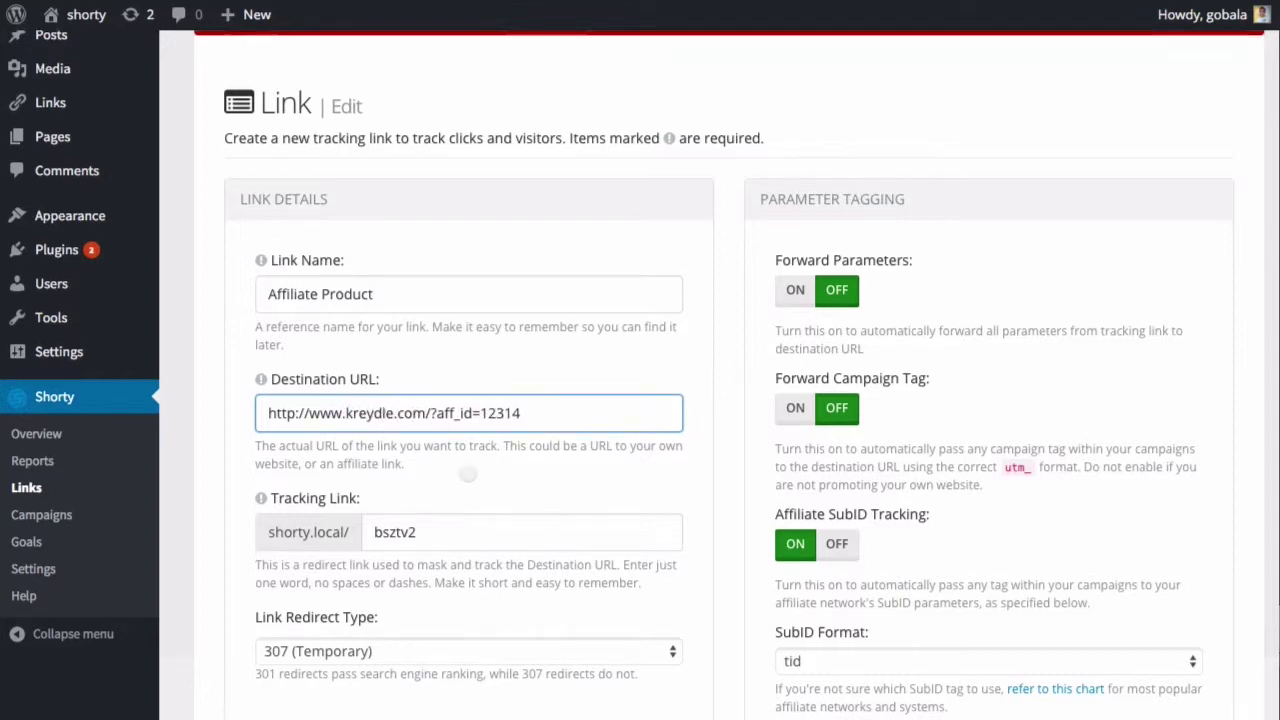
scroll(470, 468, down, 10)
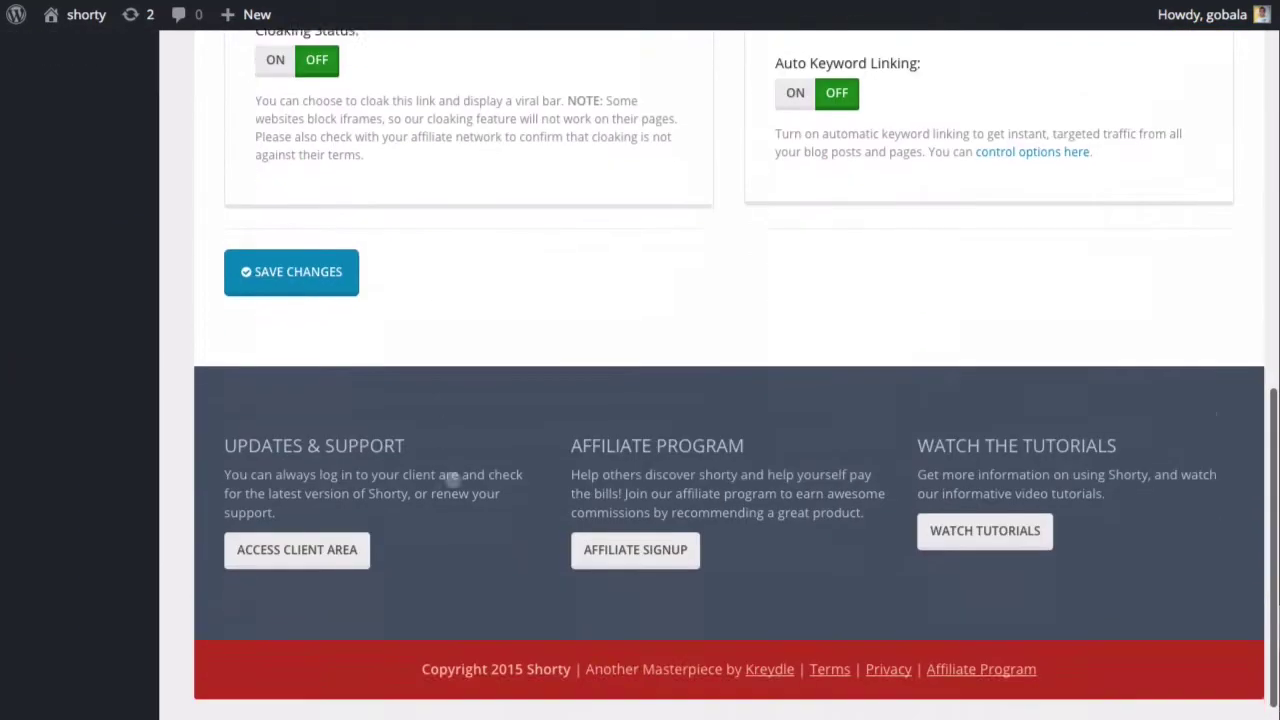
click(298, 240)
- Return to the links list and test the Affiliate Product link, checking the affiliate address portion of the redirected URL
click(554, 75)
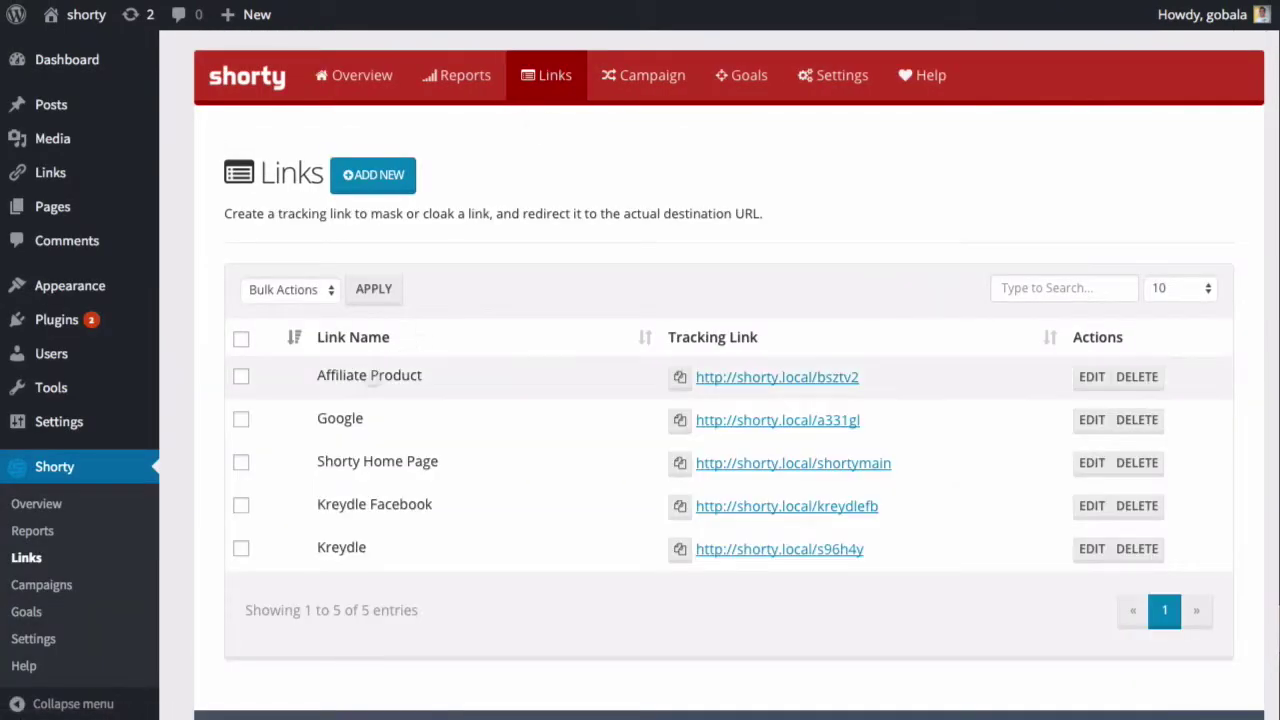
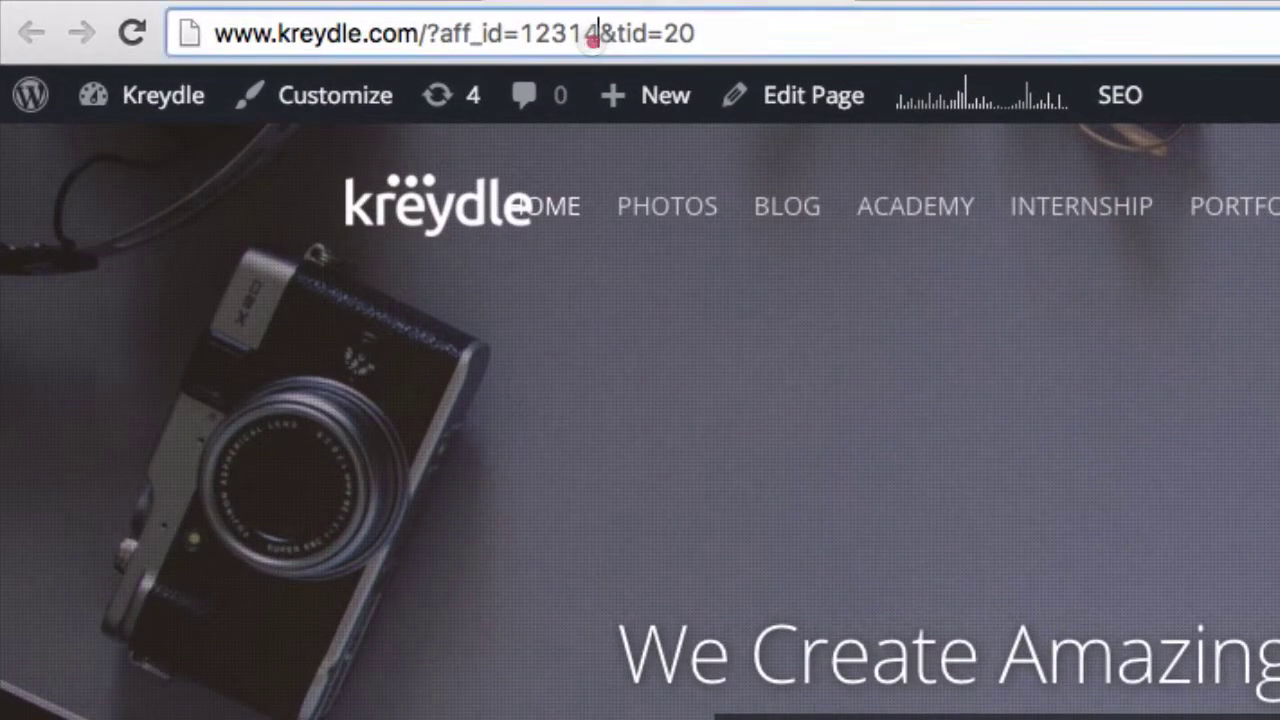
drag(325, 18, 294, 18)
drag(531, 37, 193, 33)
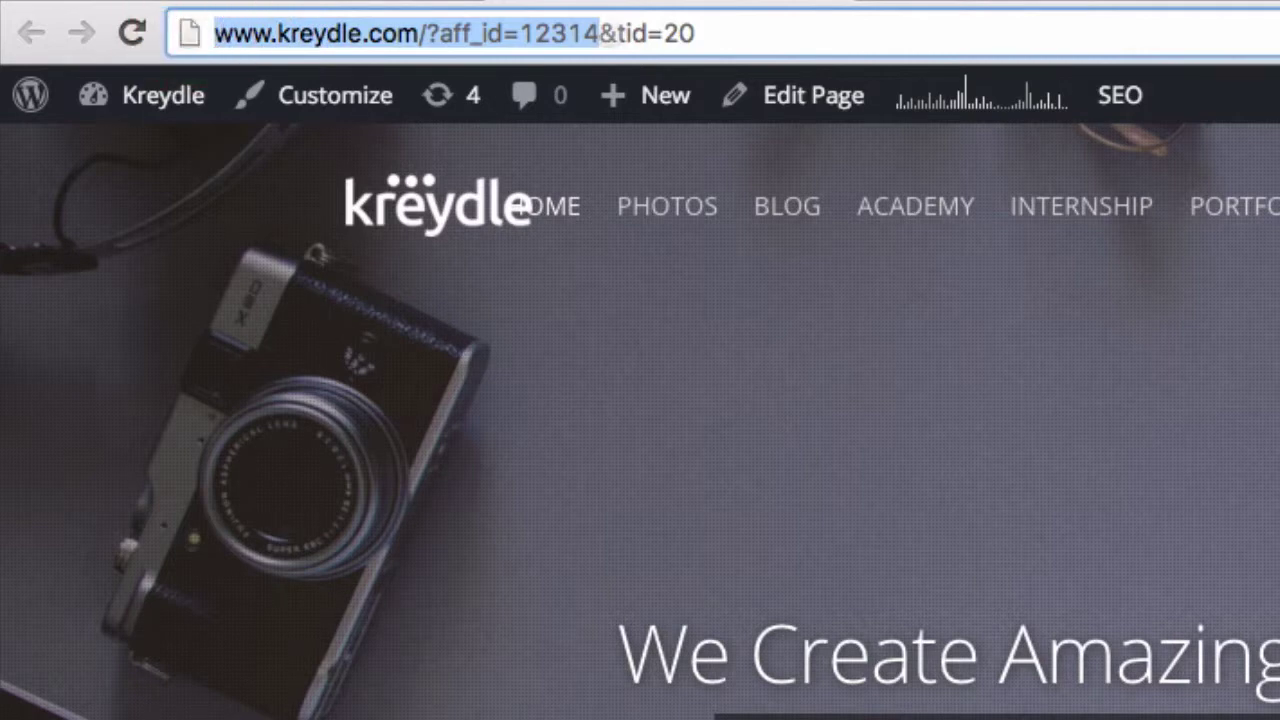
- Examine the SubID parameter appended to the redirected URL, checking its tag name and its value separately
click(598, 36)
drag(598, 36, 695, 37)
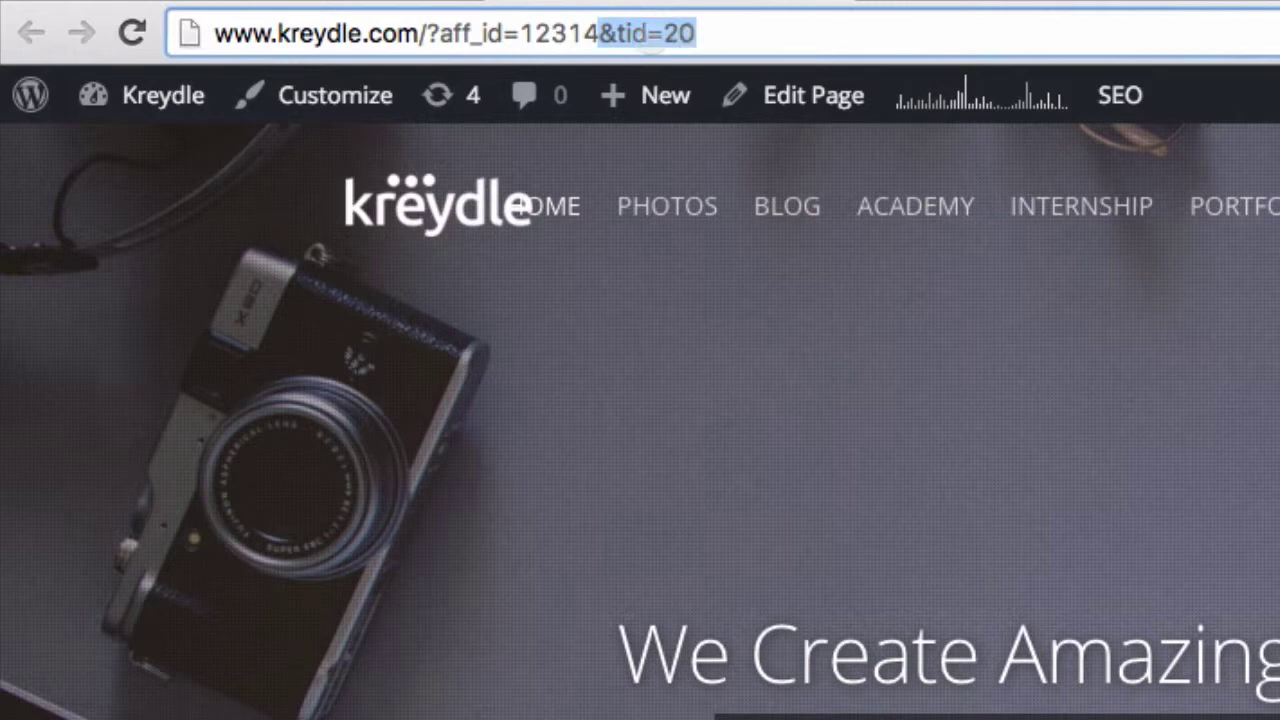
click(648, 36)
click(651, 38)
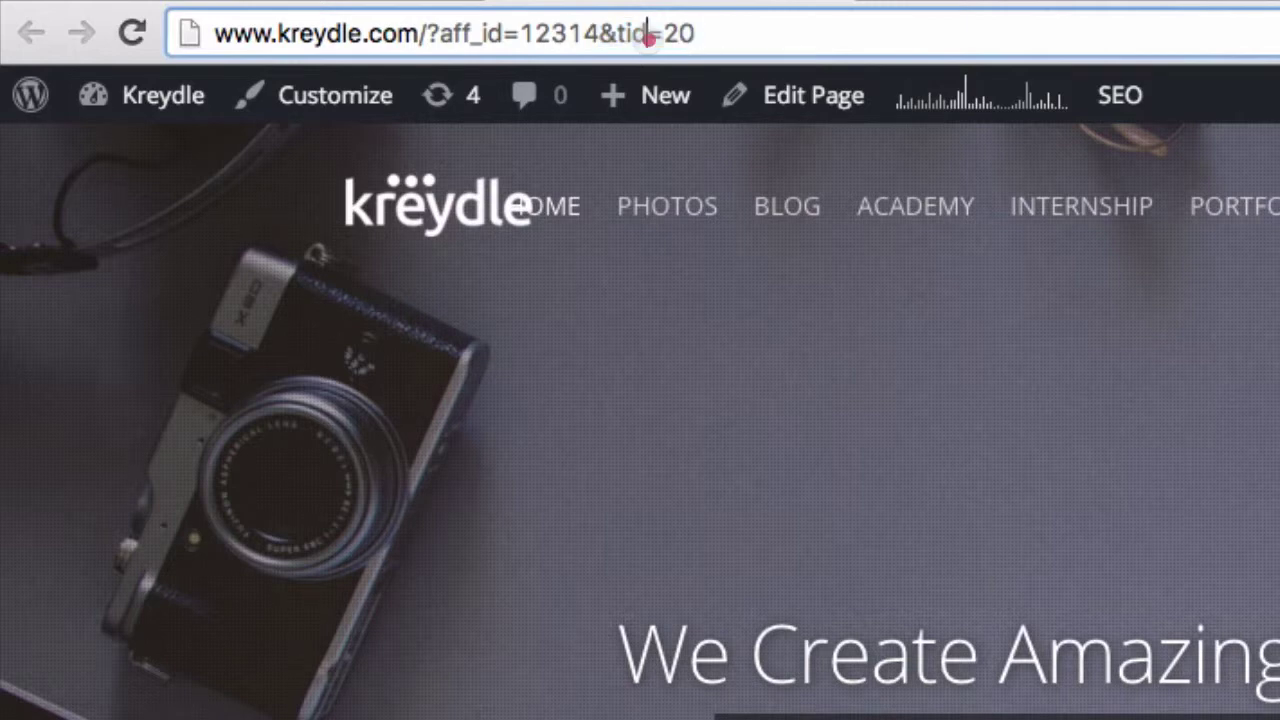
drag(650, 37, 618, 42)
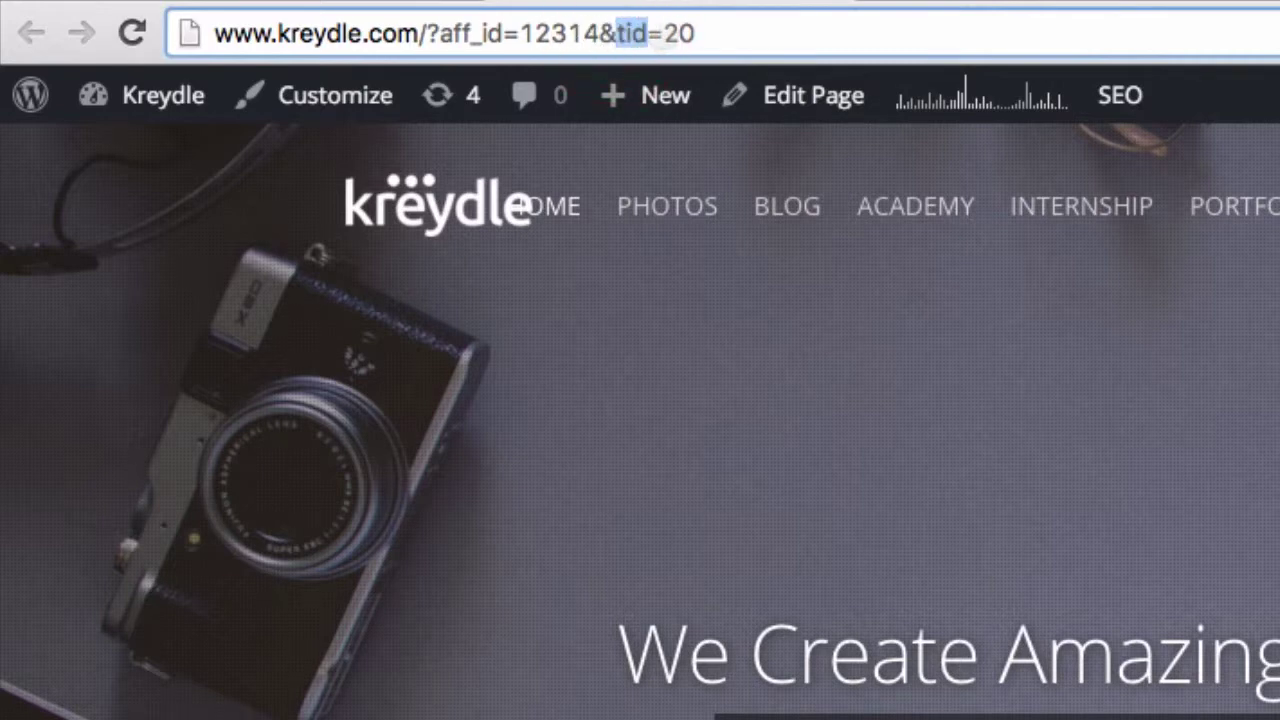
drag(662, 38, 695, 40)
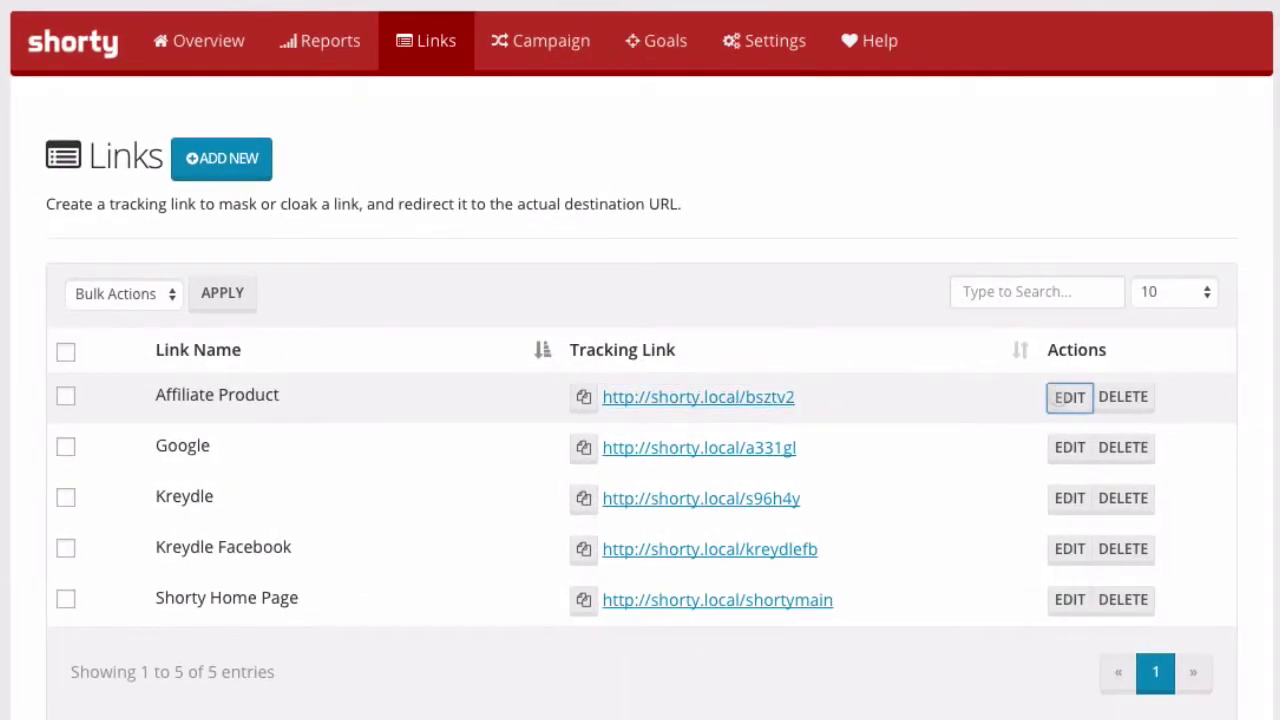
- Open the Affiliate Product link for editing and review the SubID tags in the affiliate network reference chart
click(1069, 397)
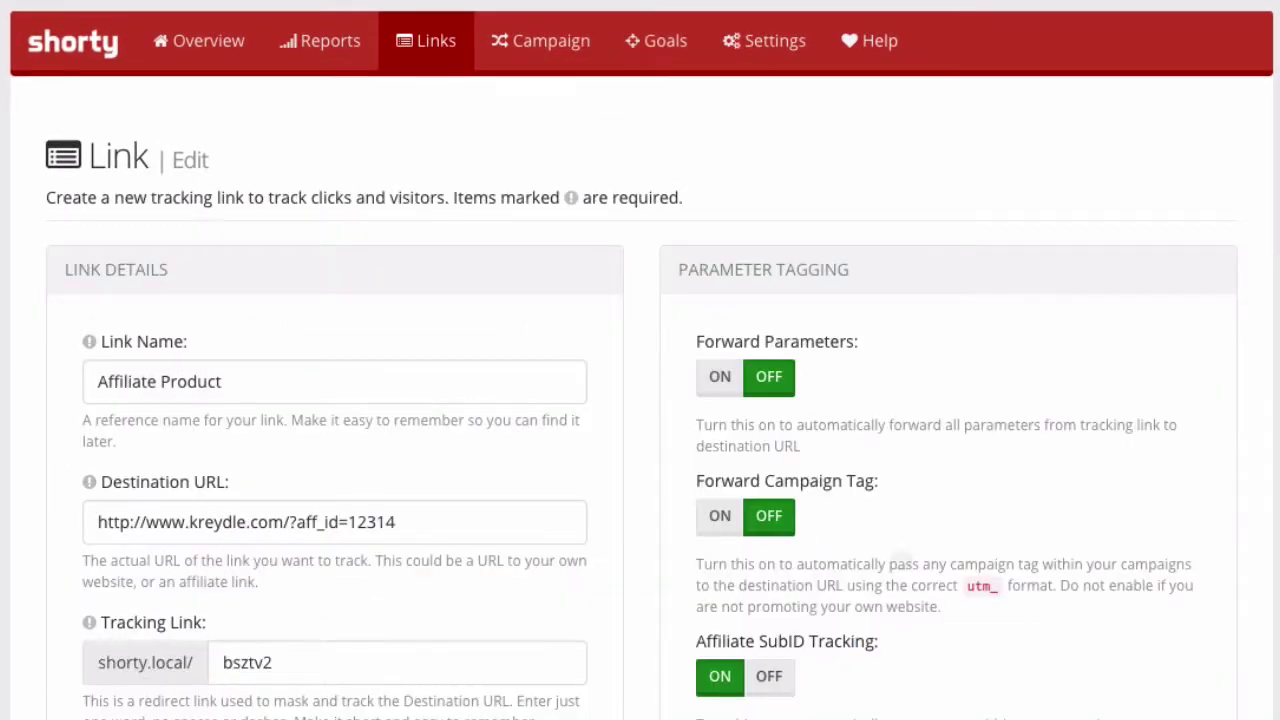
scroll(902, 563, down, 5)
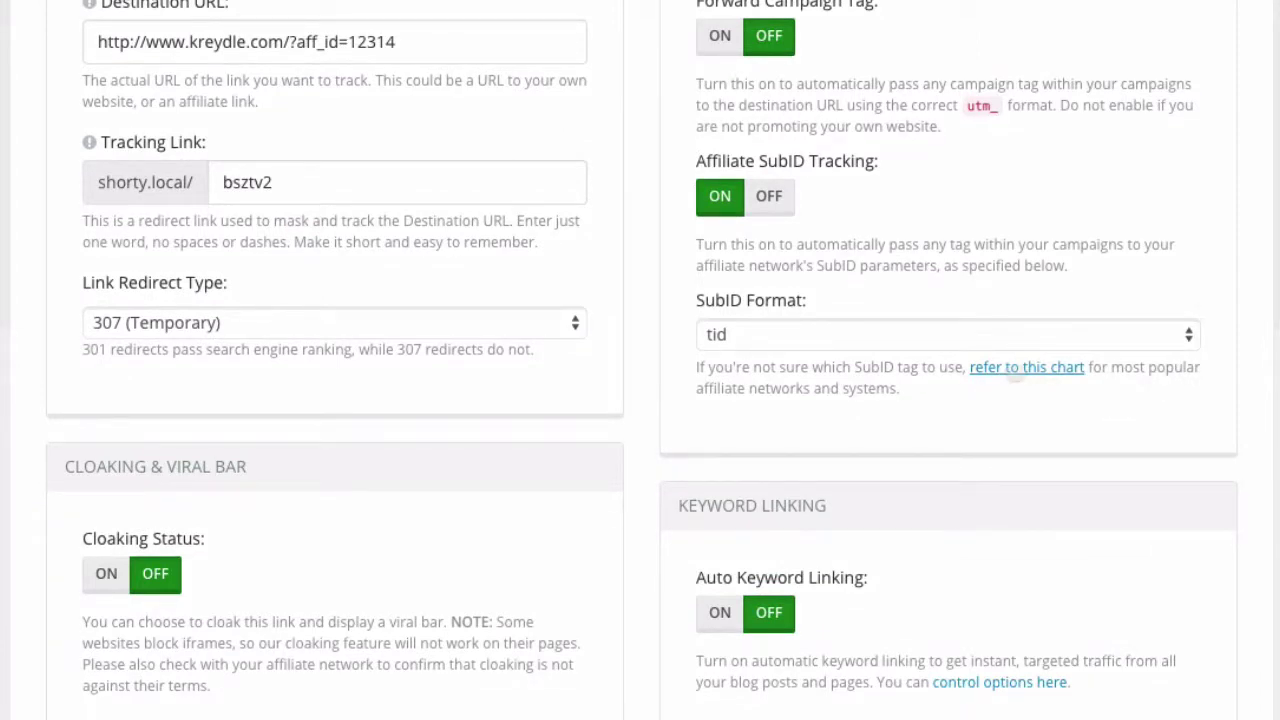
click(1016, 368)
scroll(829, 614, down, 1)
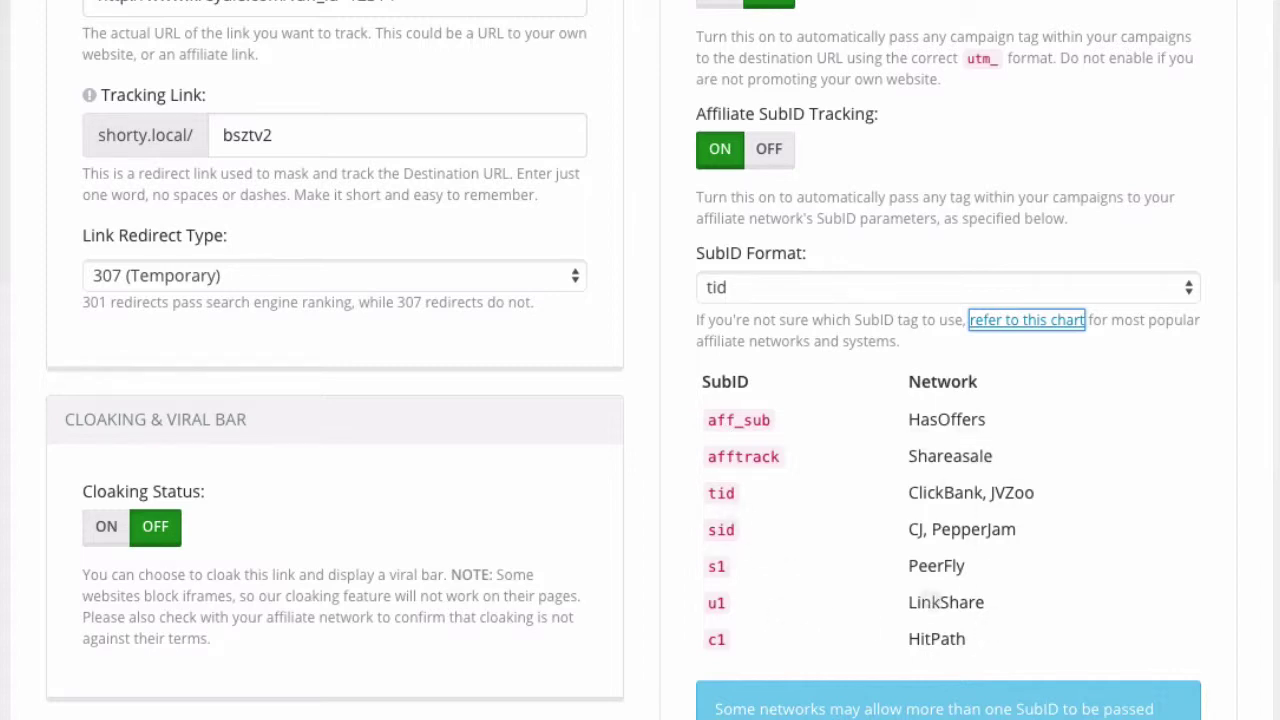
double_click(717, 640)
drag(724, 555, 697, 420)
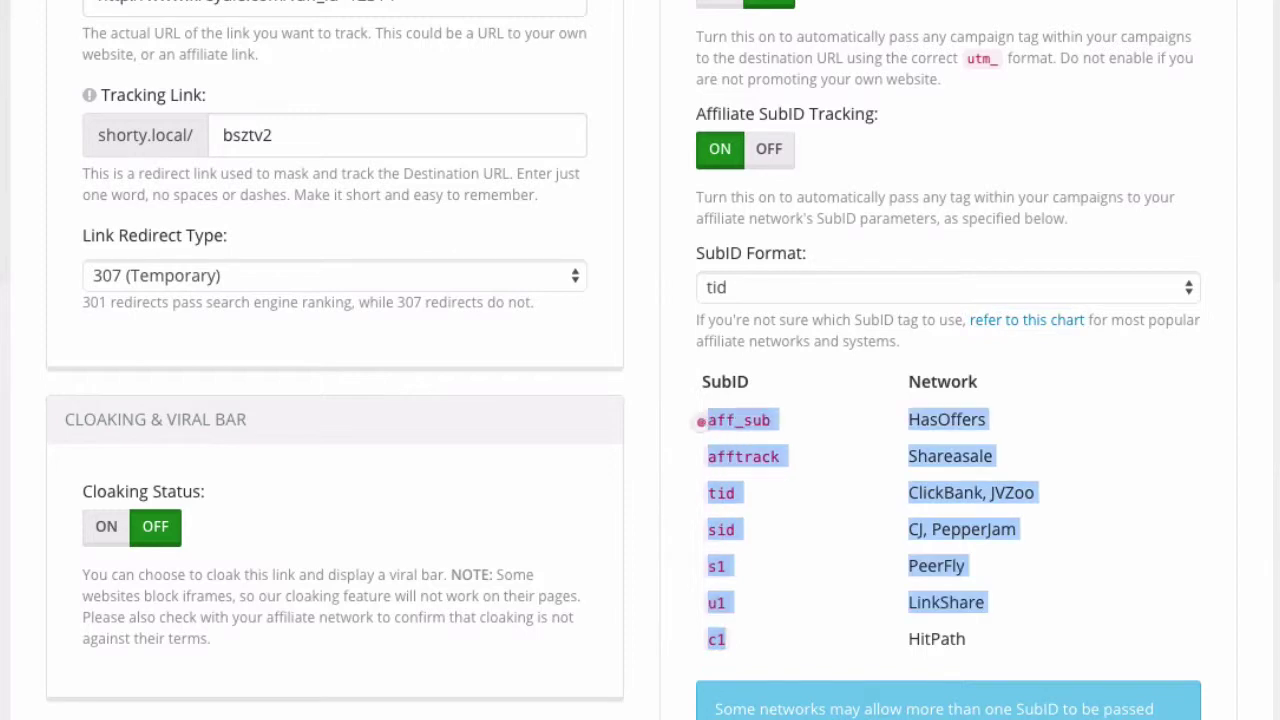
click(803, 446)
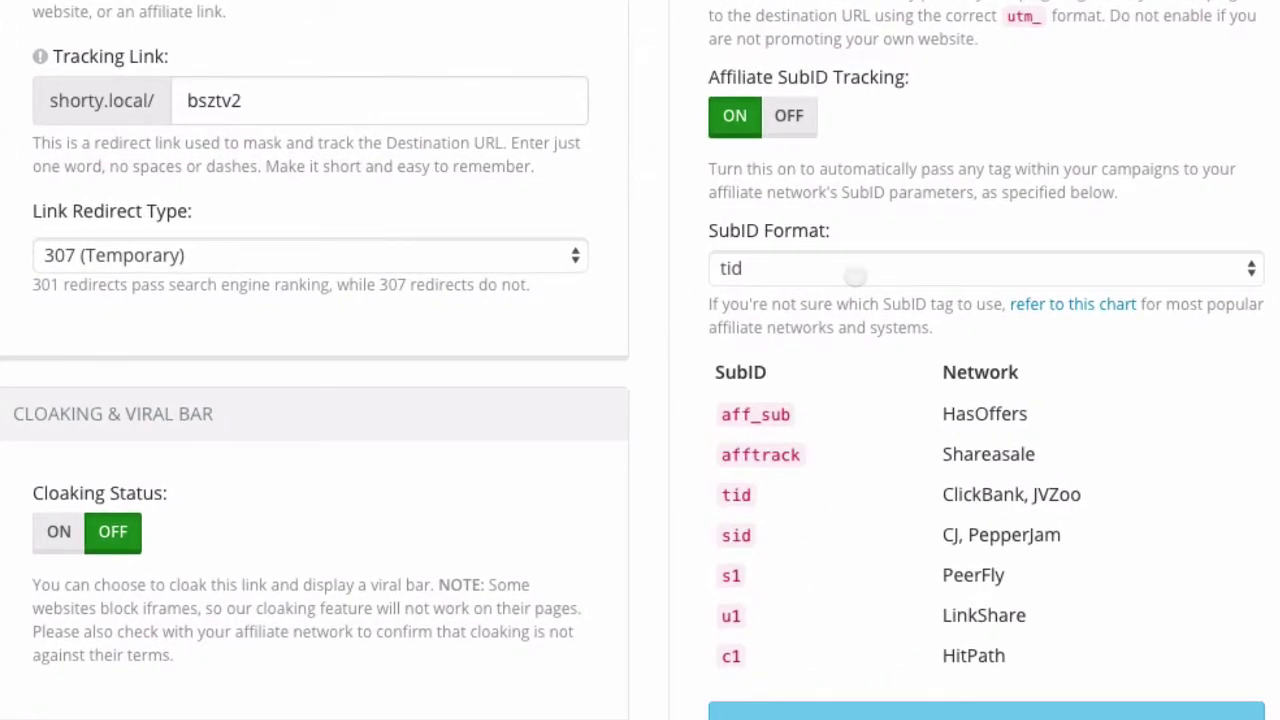
- Set the Affiliate Product link's SubID format to Custom and hide the SubID reference chart
click(855, 276)
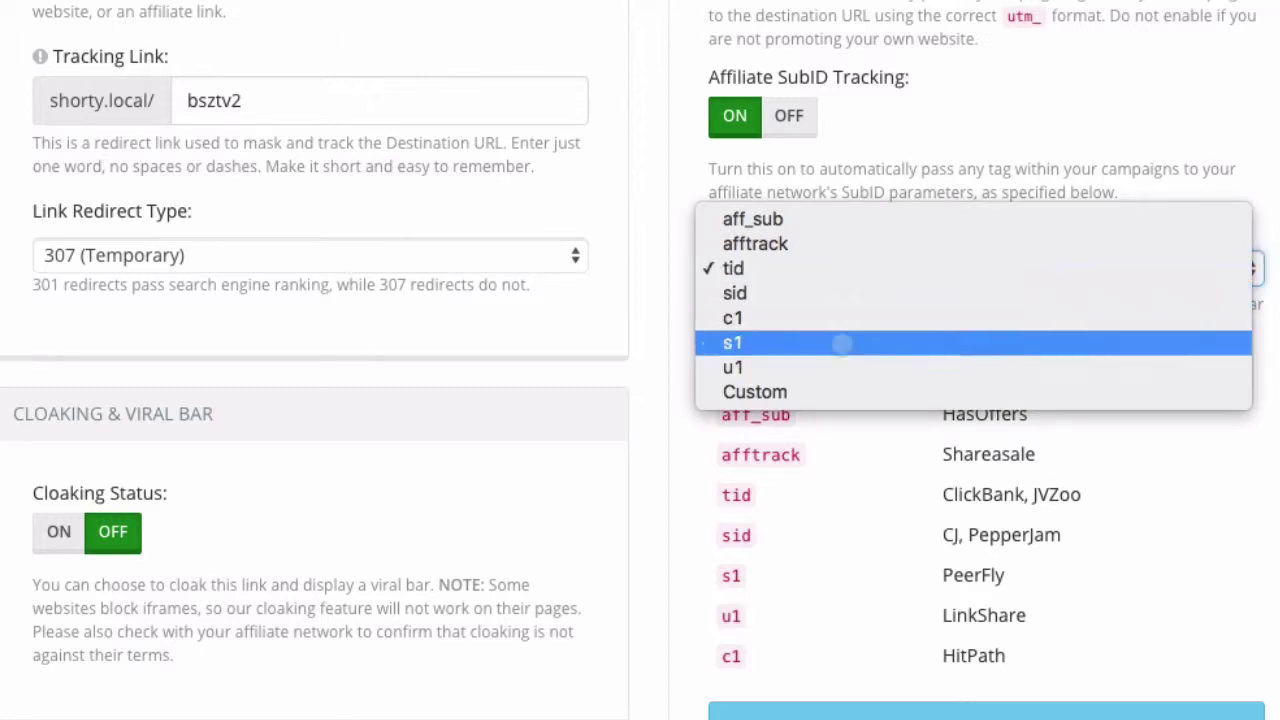
click(835, 388)
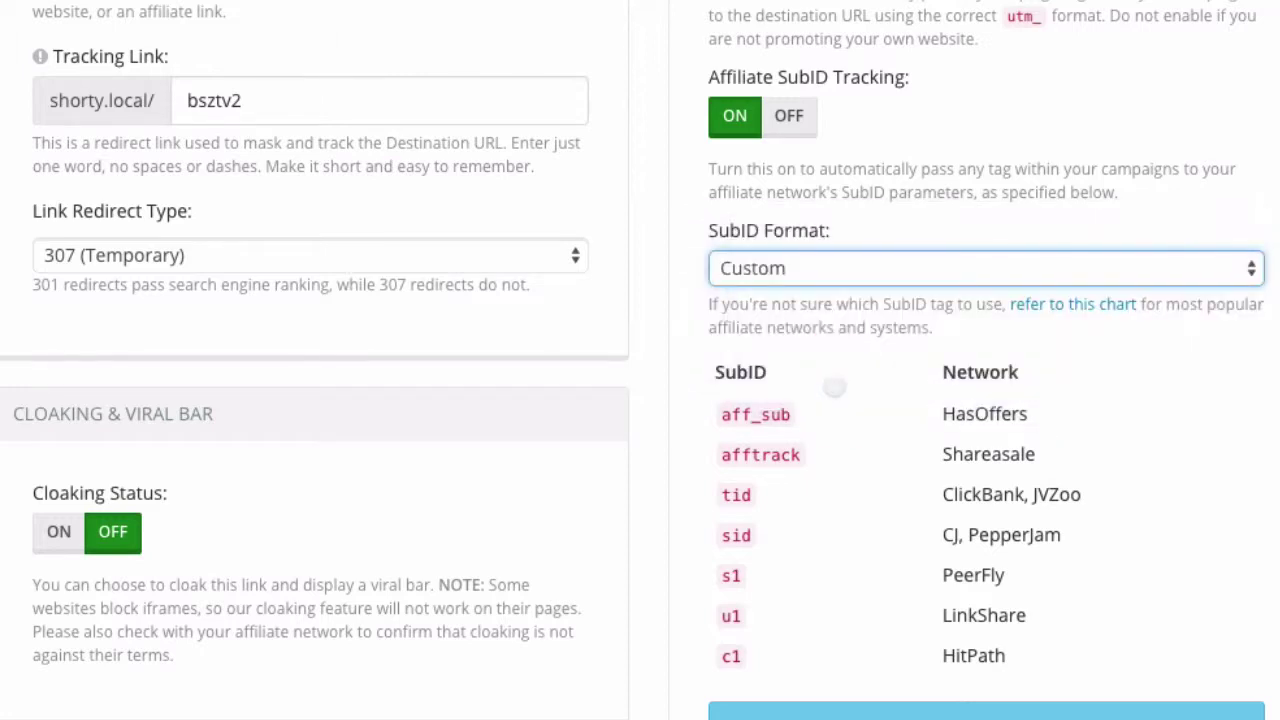
scroll(835, 387, down, 4)
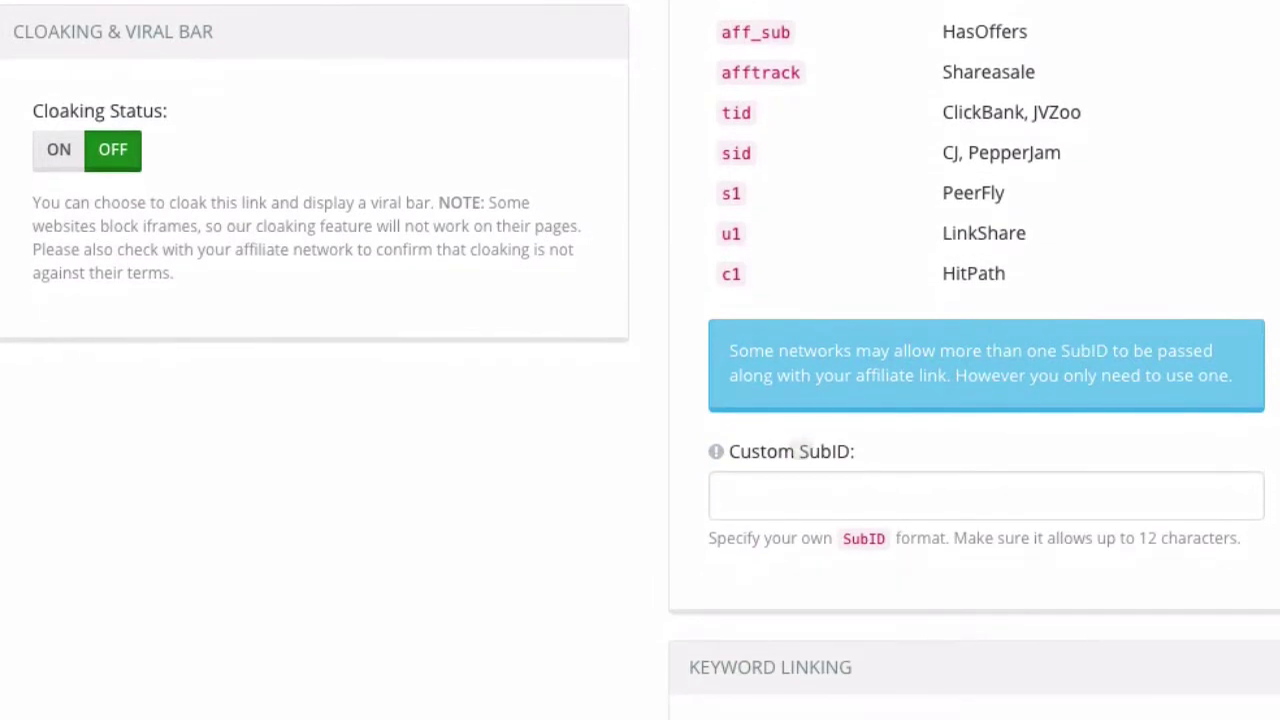
scroll(800, 442, up, 1)
scroll(800, 443, up, 1)
click(1072, 128)
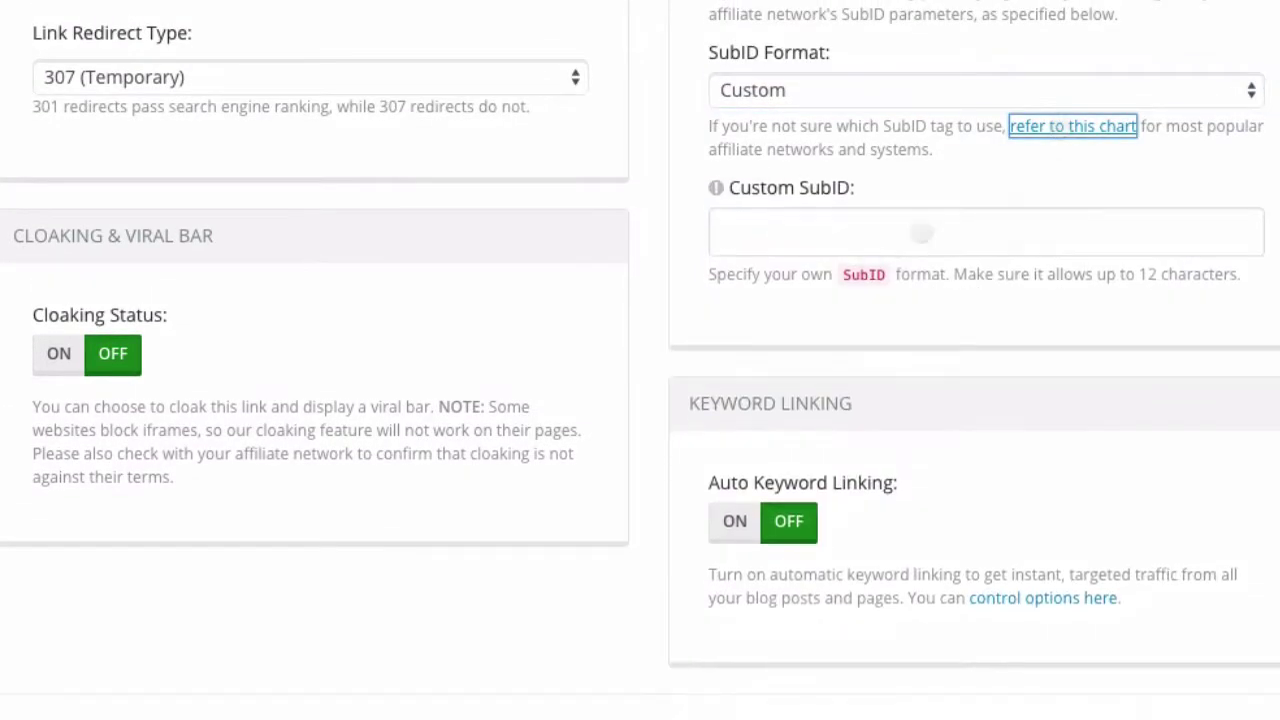
- Enter newsubid as the custom SubID and save the link changes
click(807, 242)
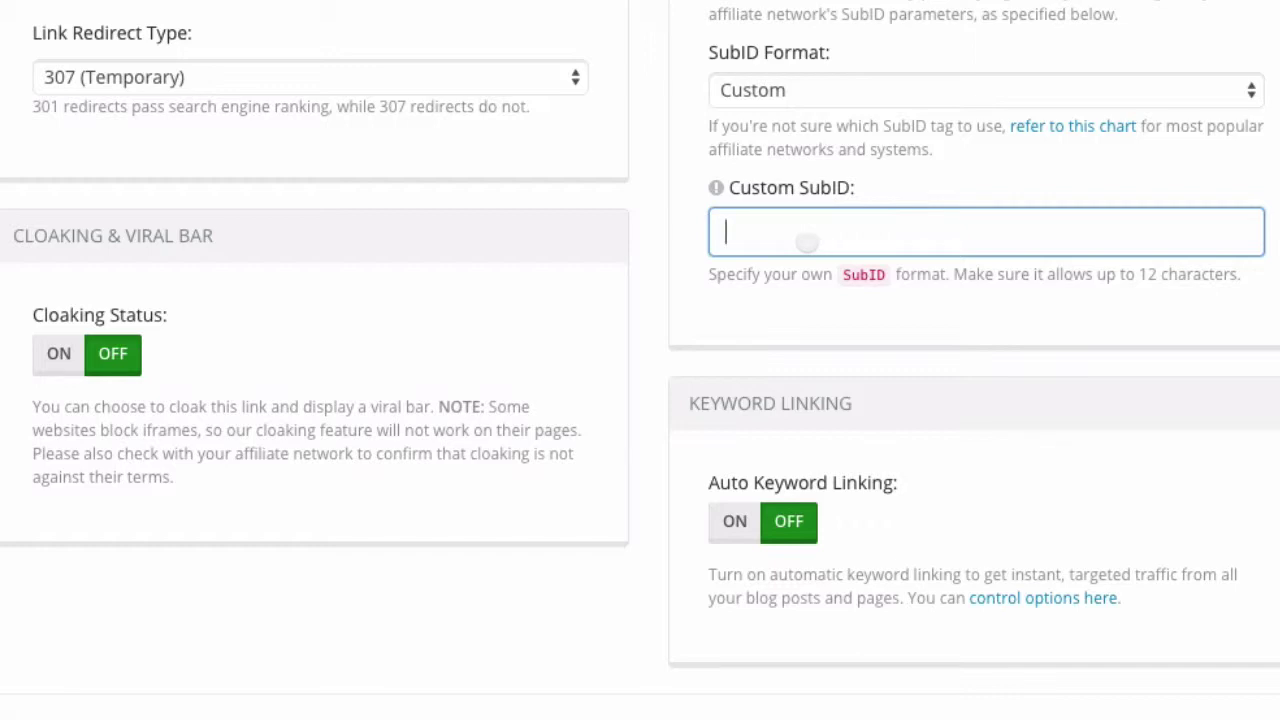
text(newsubidform)
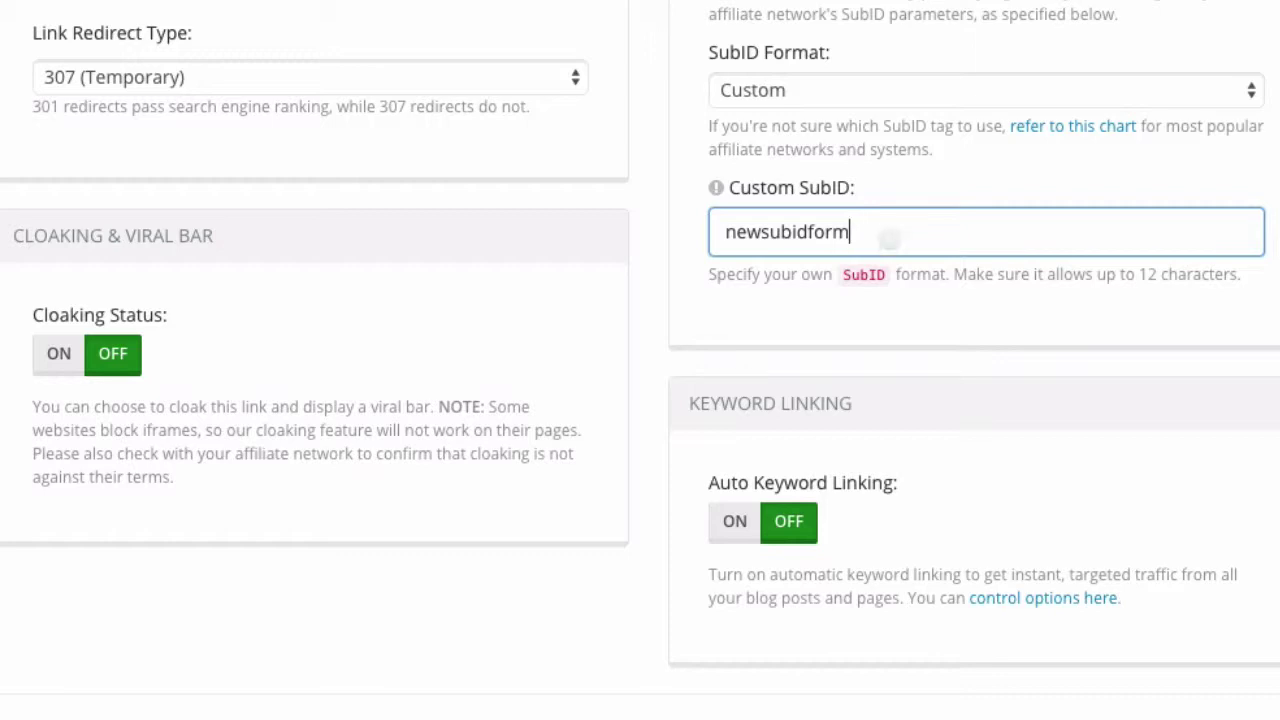
drag(860, 232, 803, 232)
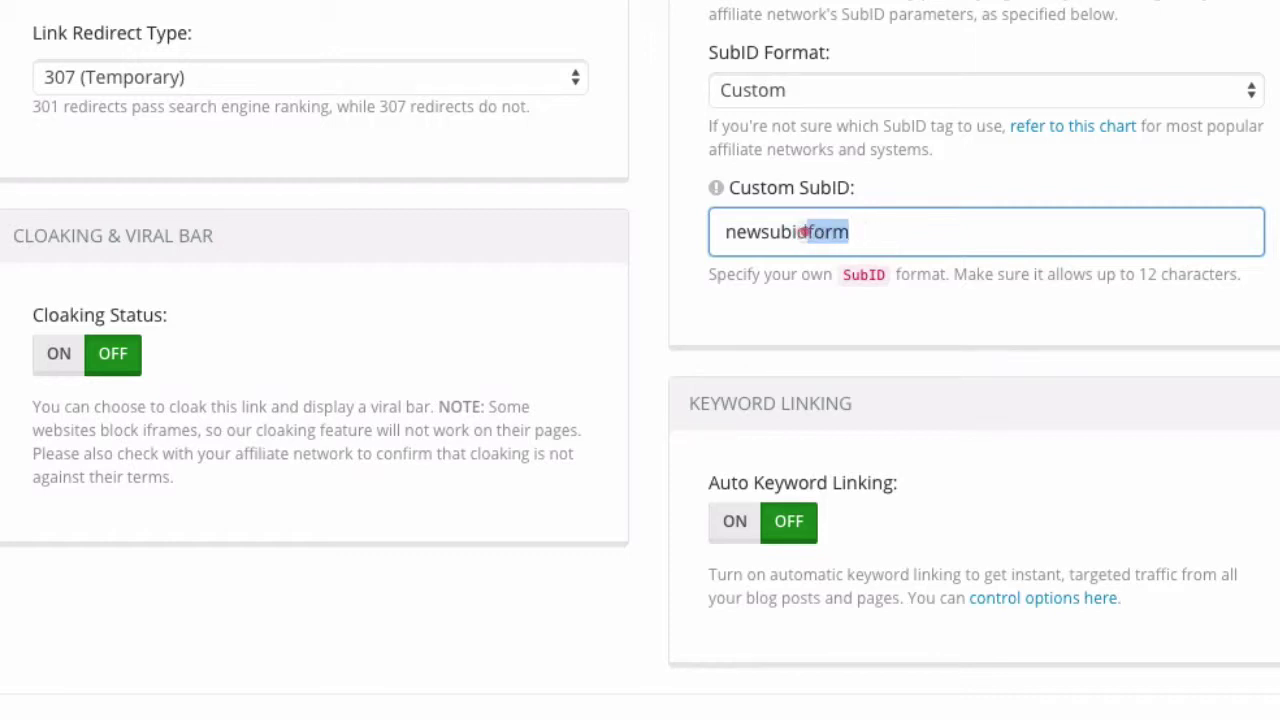
key(BackSpace)
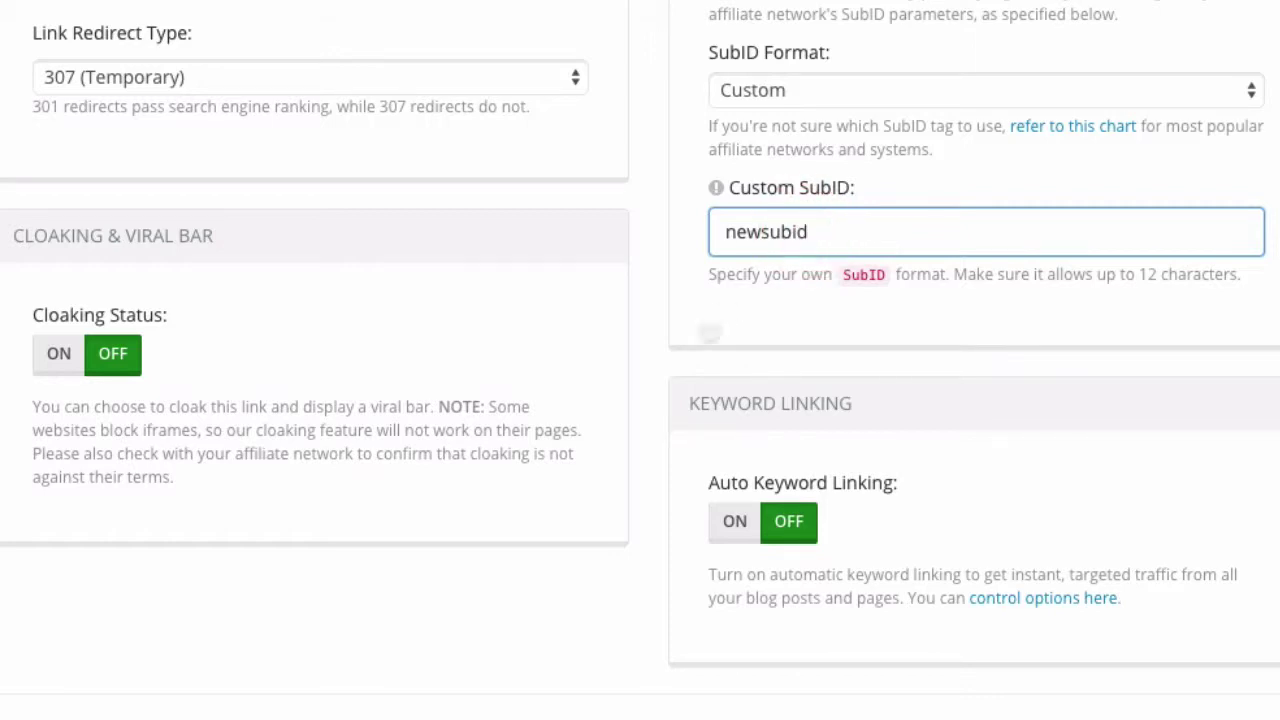
click(709, 332)
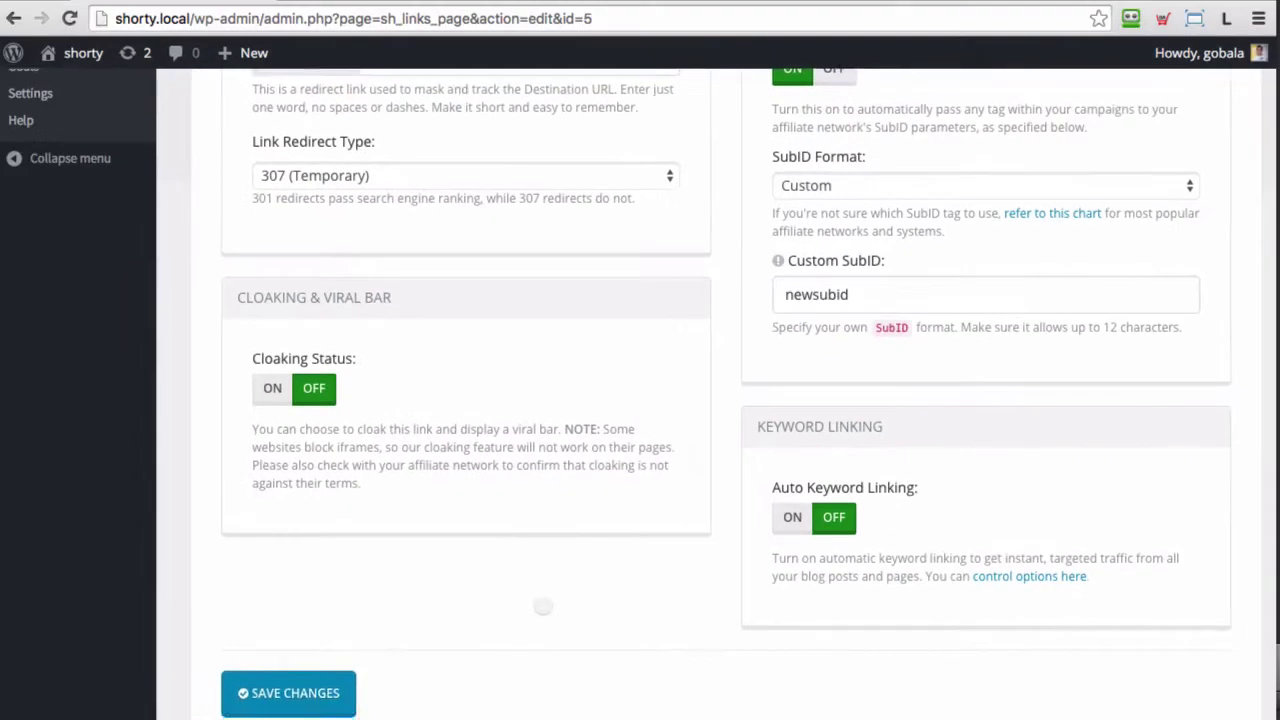
scroll(366, 646, up, 1)
scroll(366, 646, down, 2)
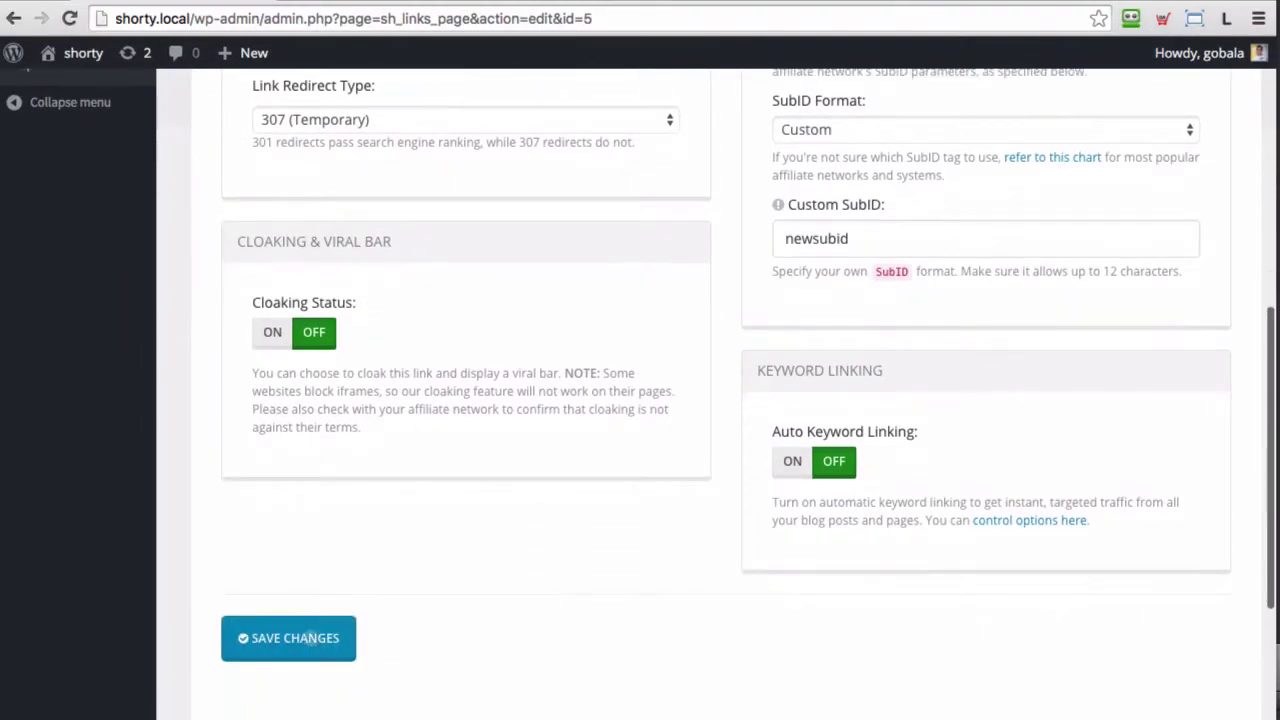
click(300, 642)
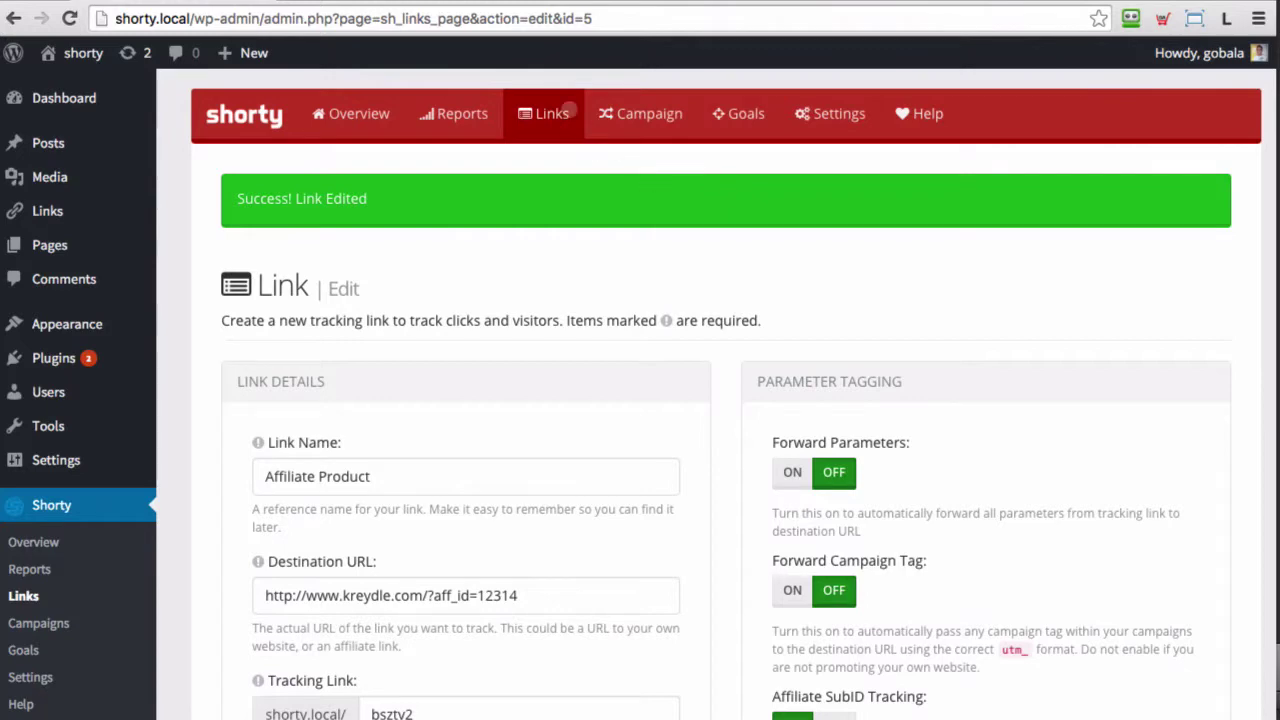
- Return to the links list and test the Affiliate Product link, checking the custom SubID parameter in the redirected URL
click(570, 113)
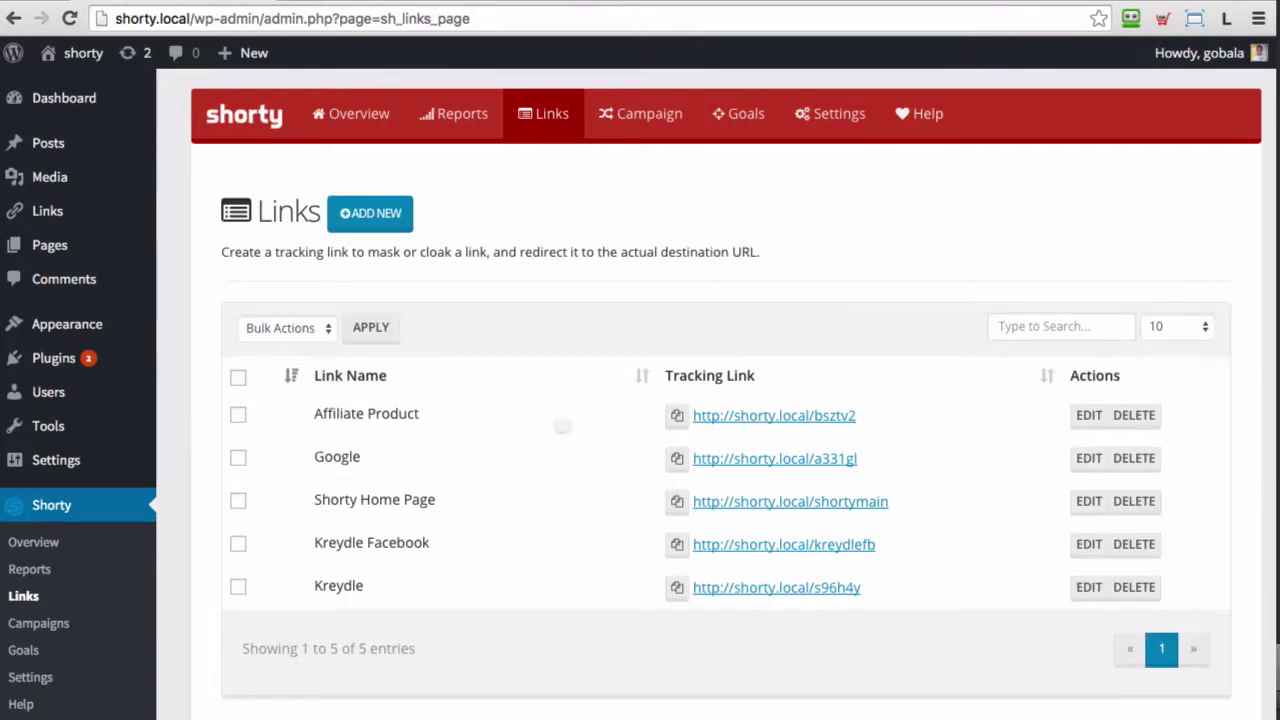
click(796, 414)
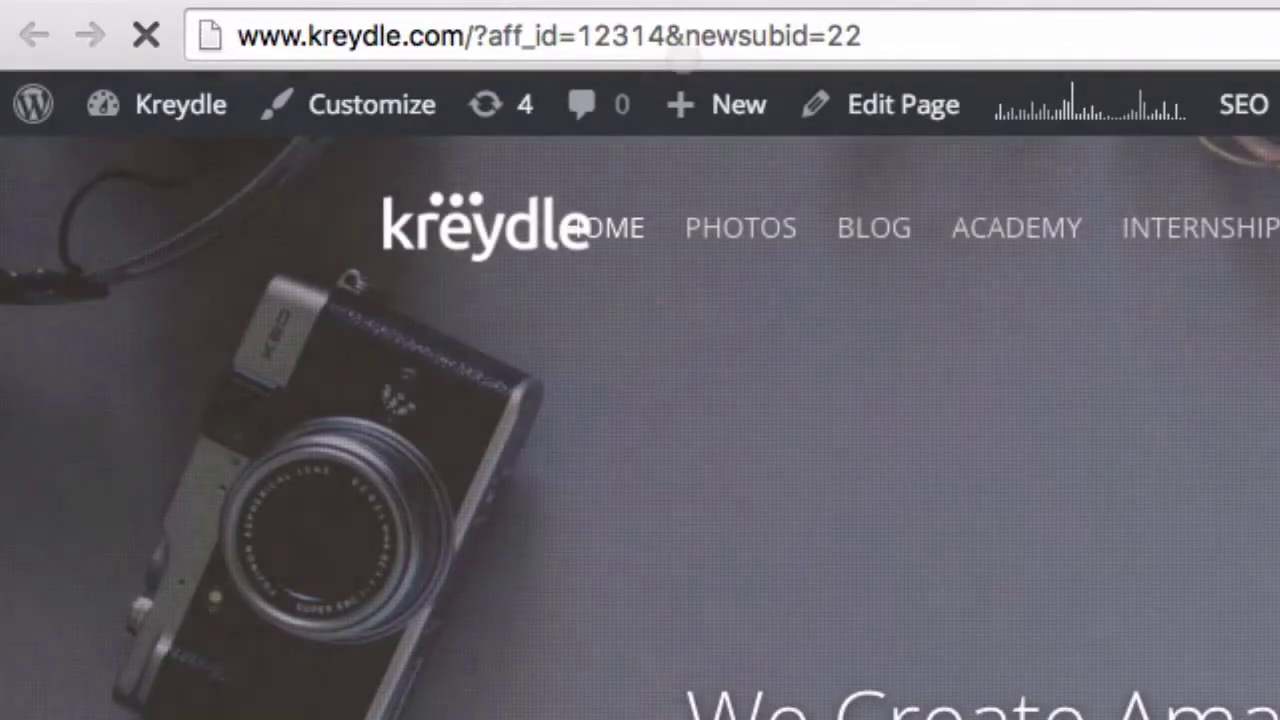
click(441, 32)
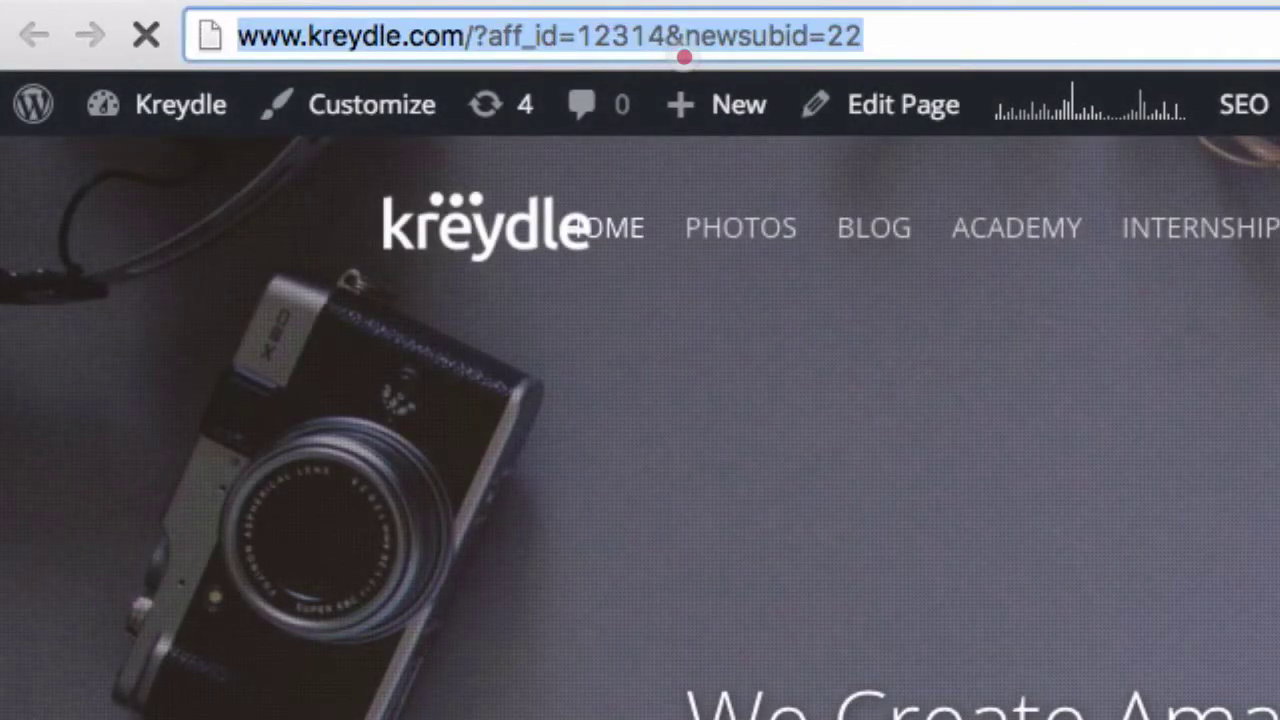
click(682, 44)
drag(684, 42, 810, 40)
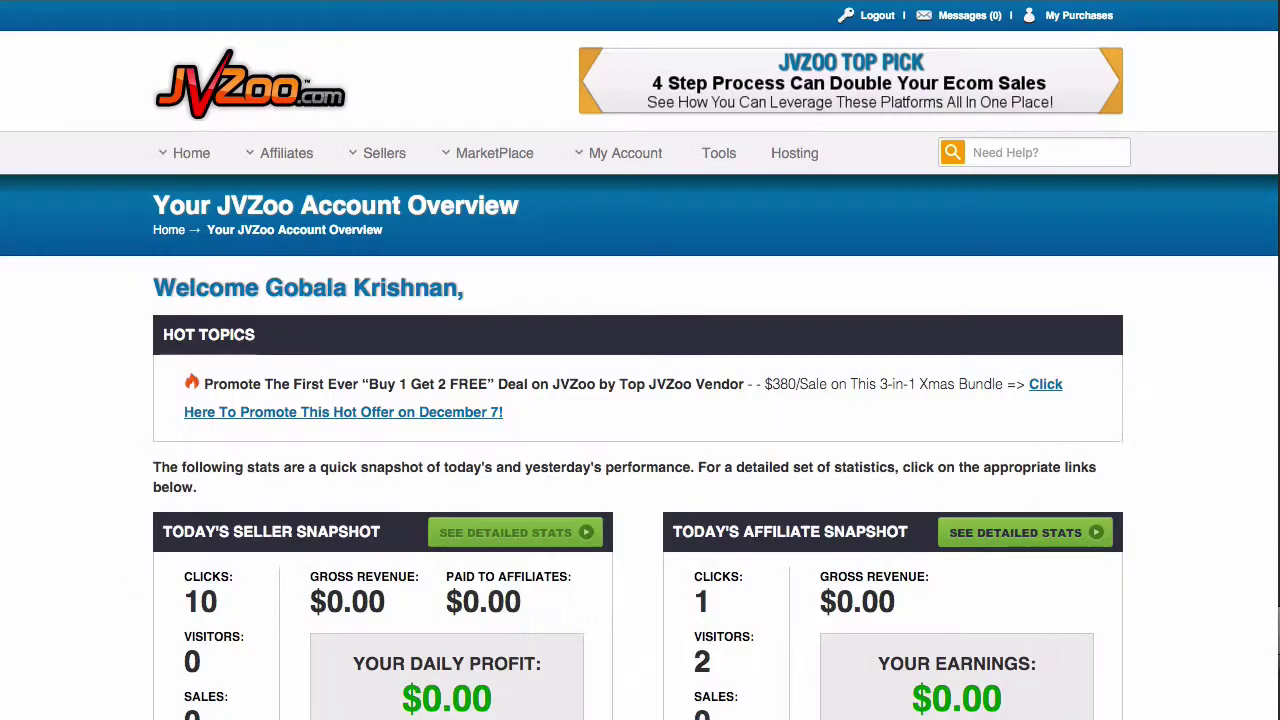
- Switch to the JVZoo site, look over the account overview's seller and affiliate snapshots, and open the Affiliate Dashboard
scroll(114, 412, down, 5)
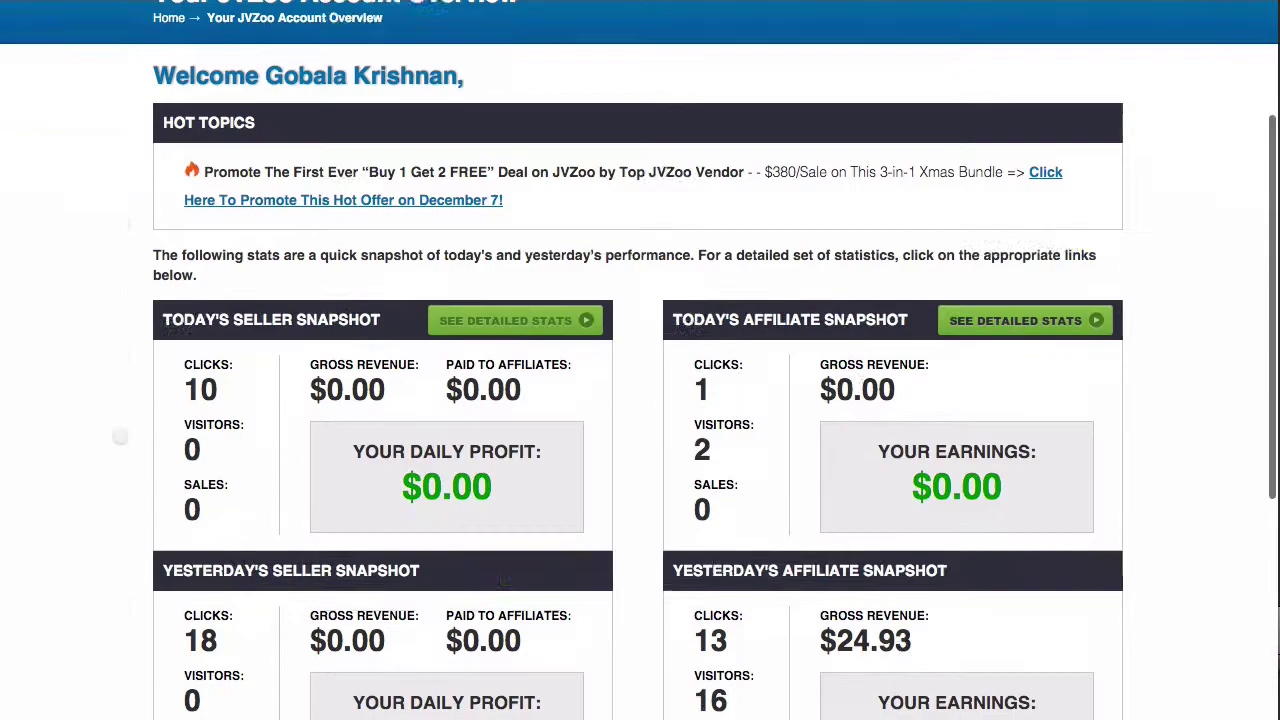
scroll(120, 436, up, 3)
scroll(120, 436, up, 2)
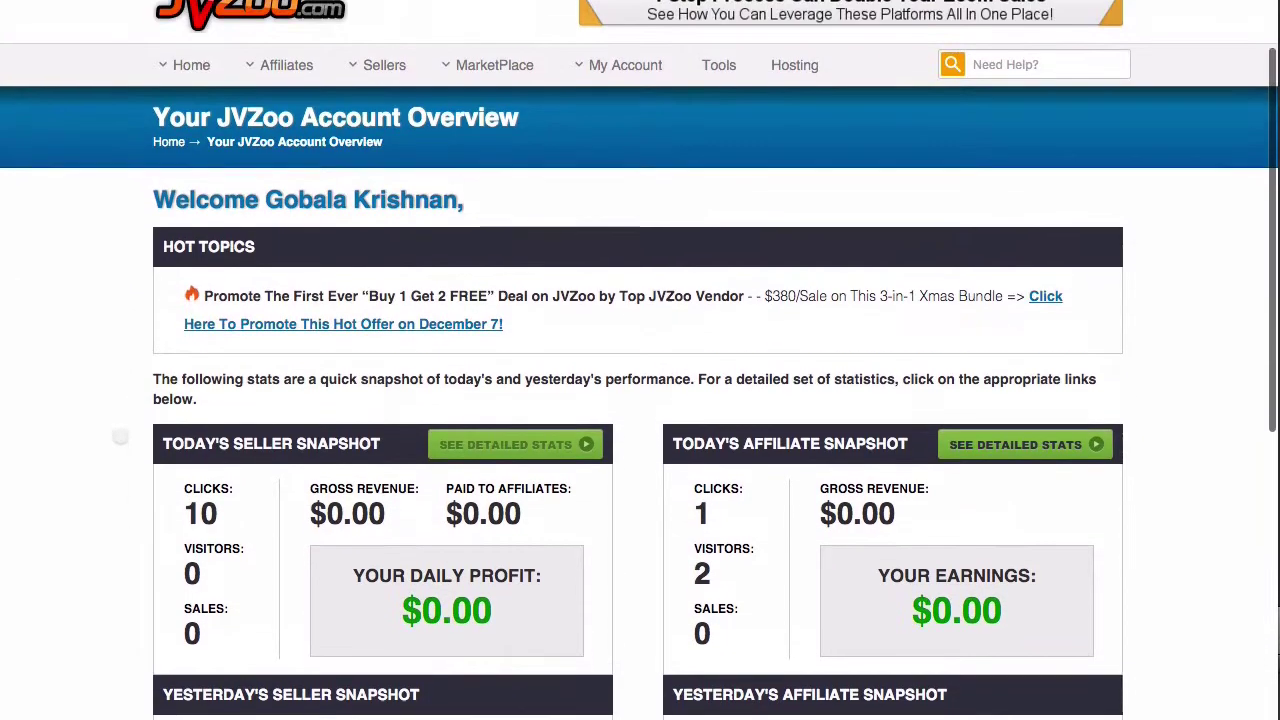
scroll(120, 436, down, 6)
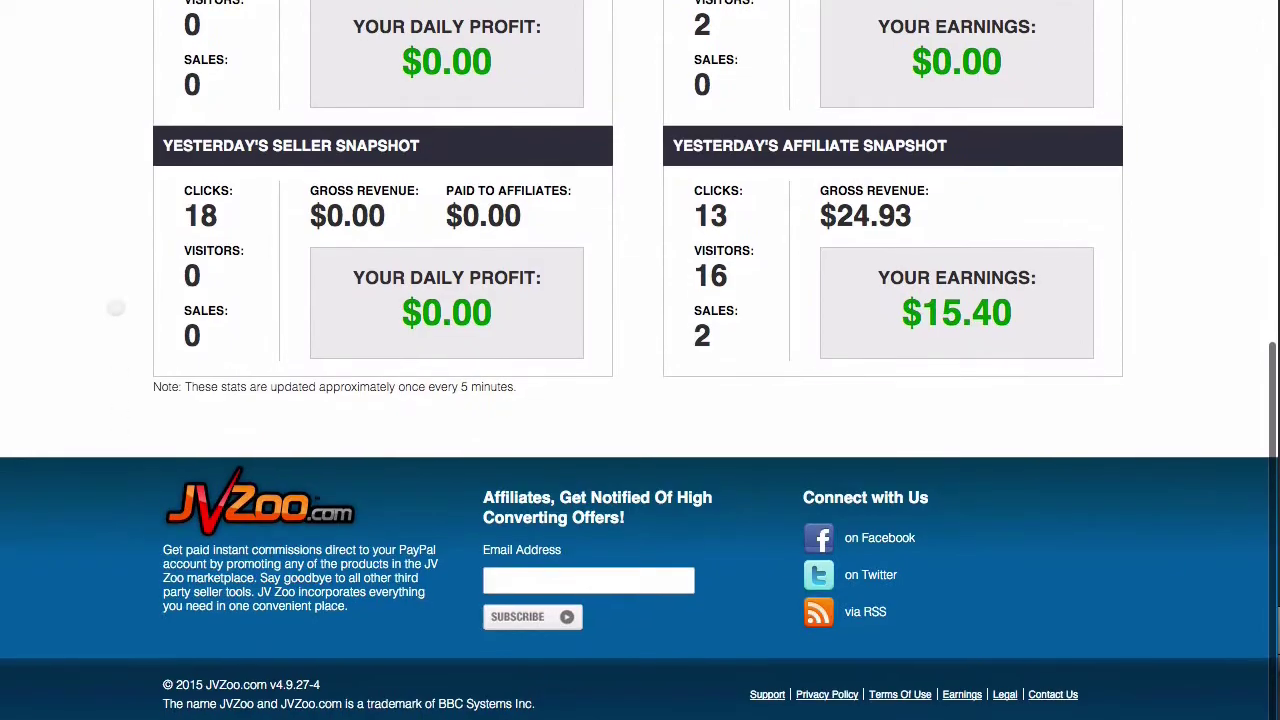
scroll(918, 230, up, 8)
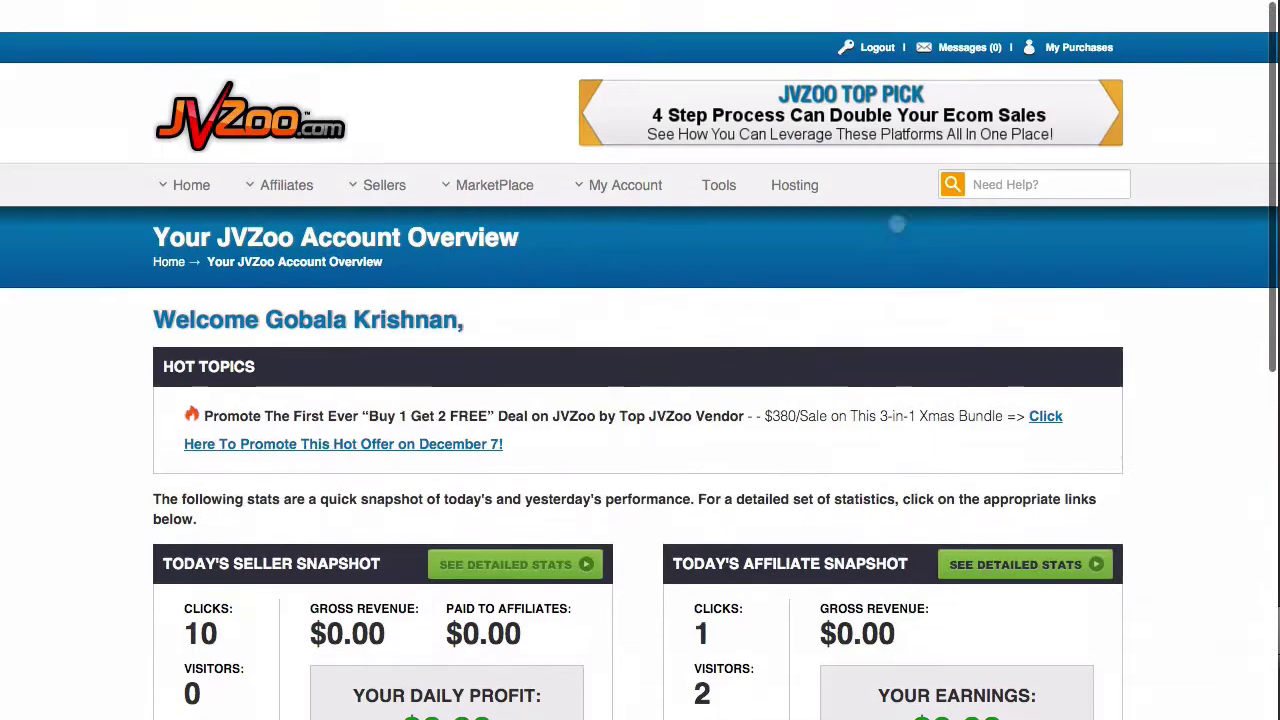
mouse_move(288, 160)
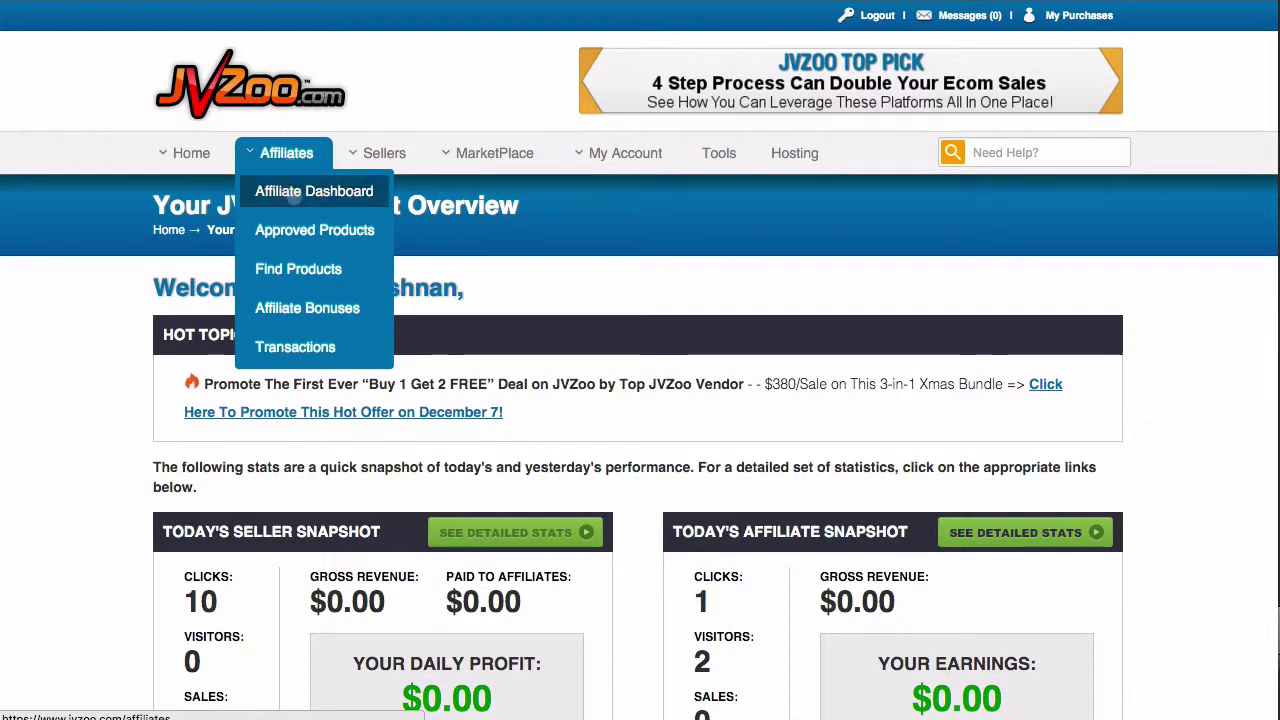
click(293, 197)
click(290, 194)
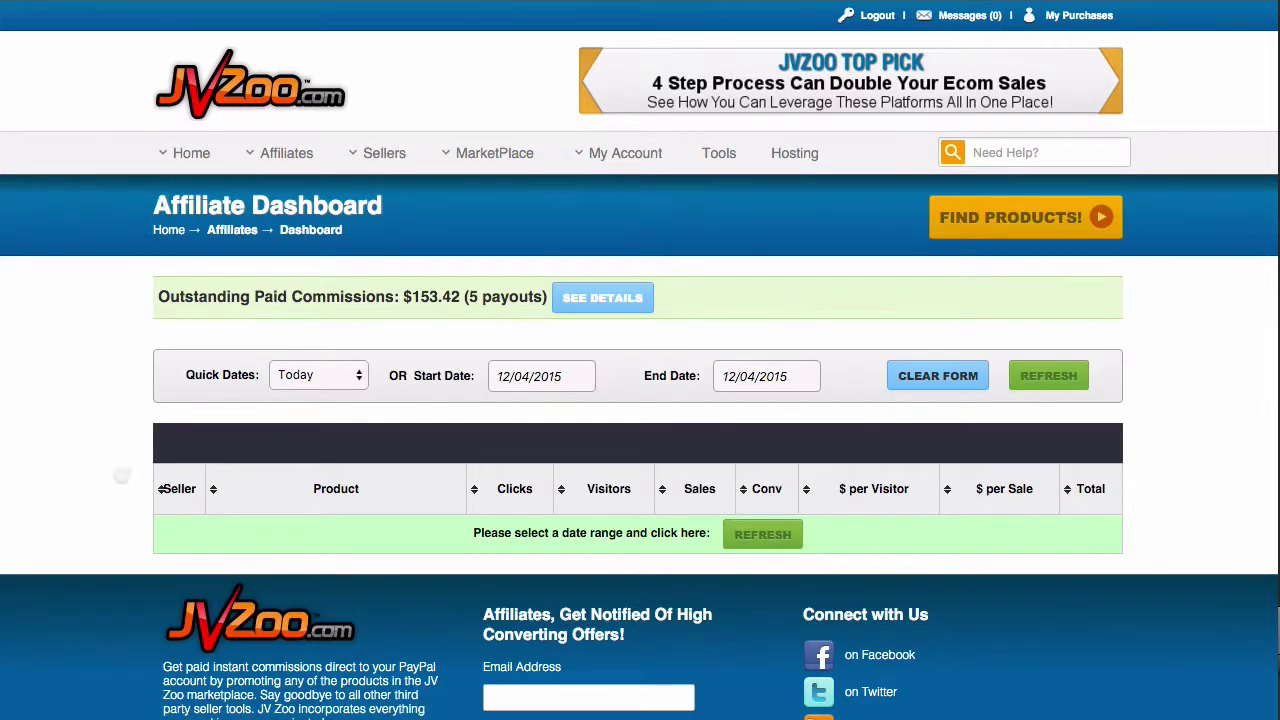
- Show the affiliate statistics for This Month and review the clicks, visitors and sales per product
click(305, 378)
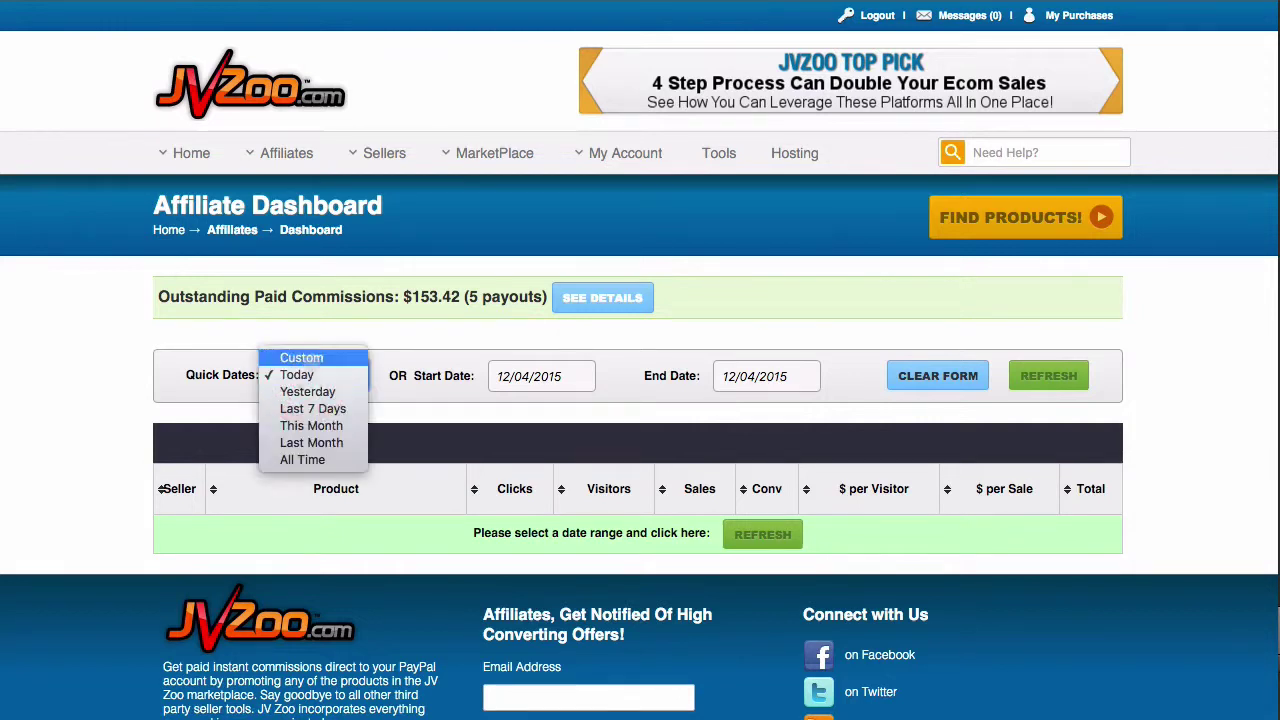
click(320, 426)
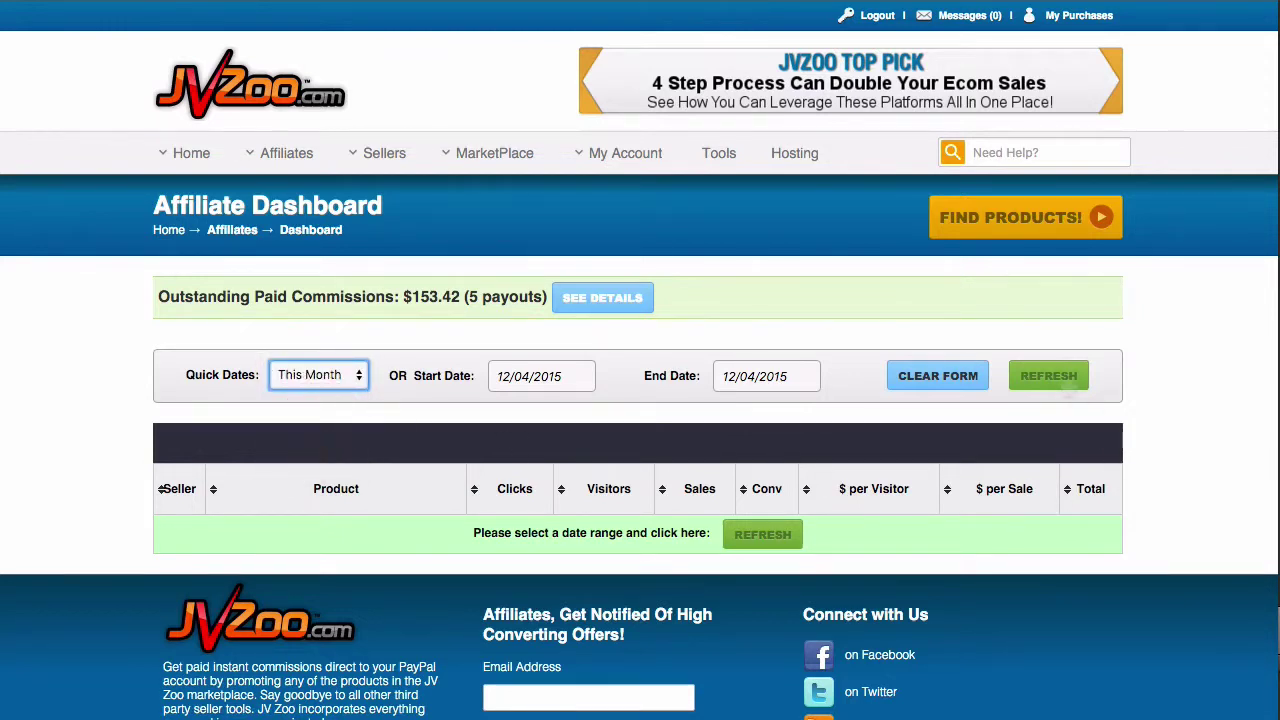
click(1052, 377)
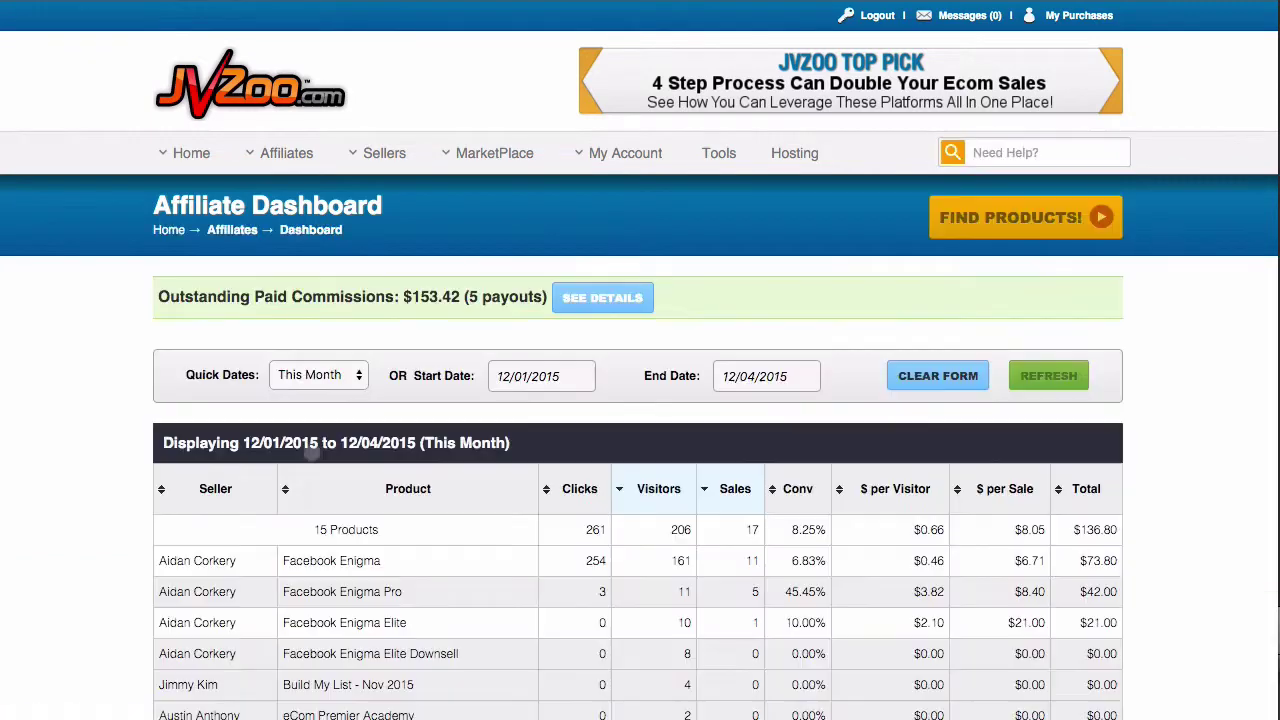
scroll(301, 522, down, 6)
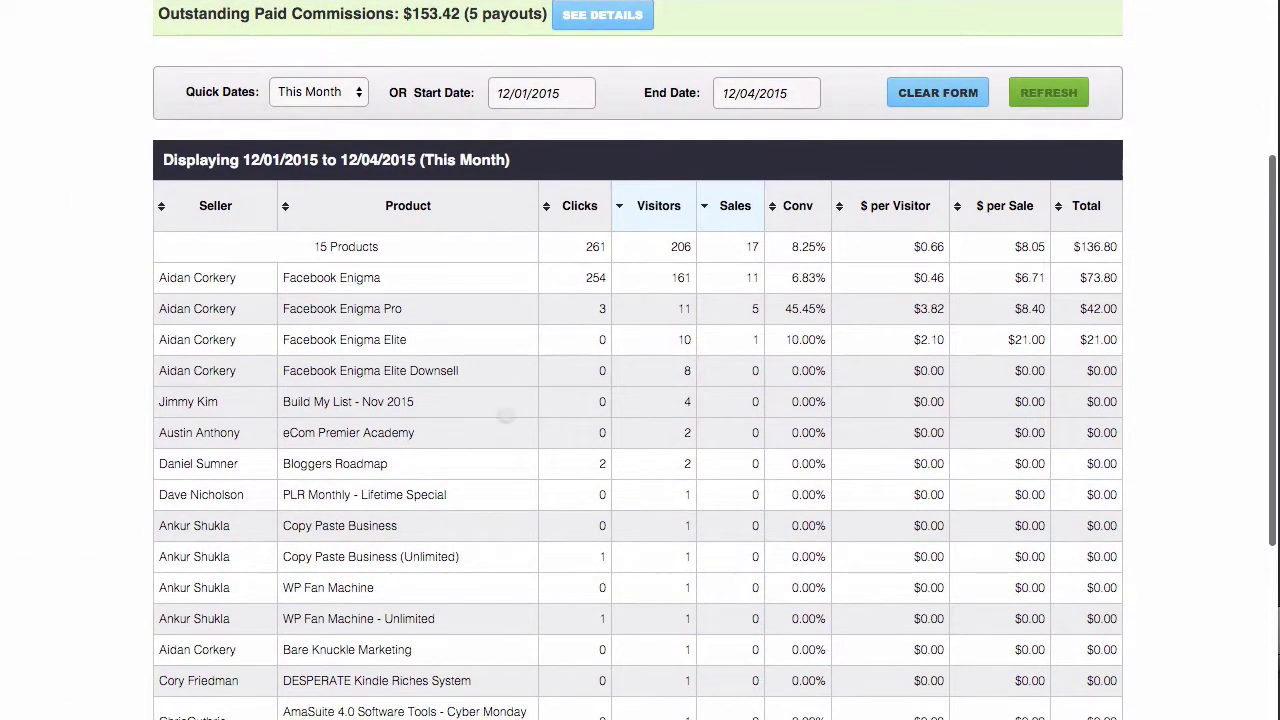
scroll(506, 414, down, 2)
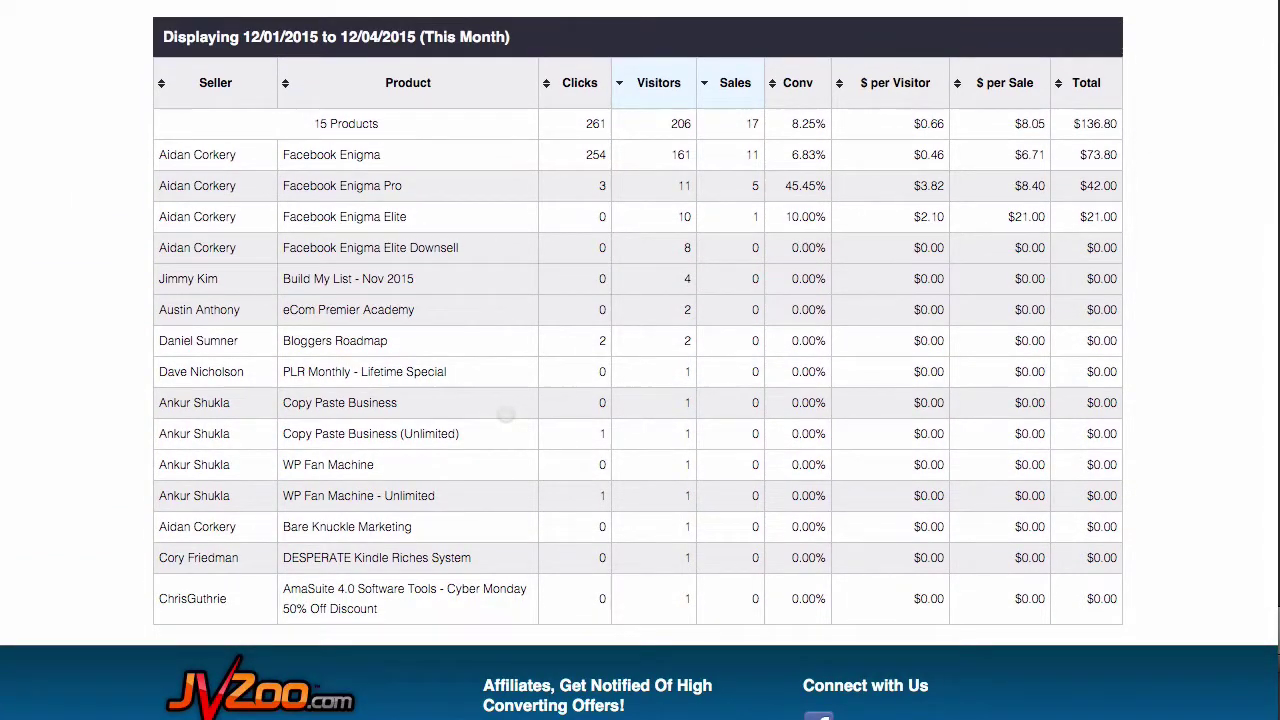
- Open the affiliate transactions page in JVZoo and search for all transactions of This Month
scroll(506, 414, up, 1)
scroll(506, 414, up, 5)
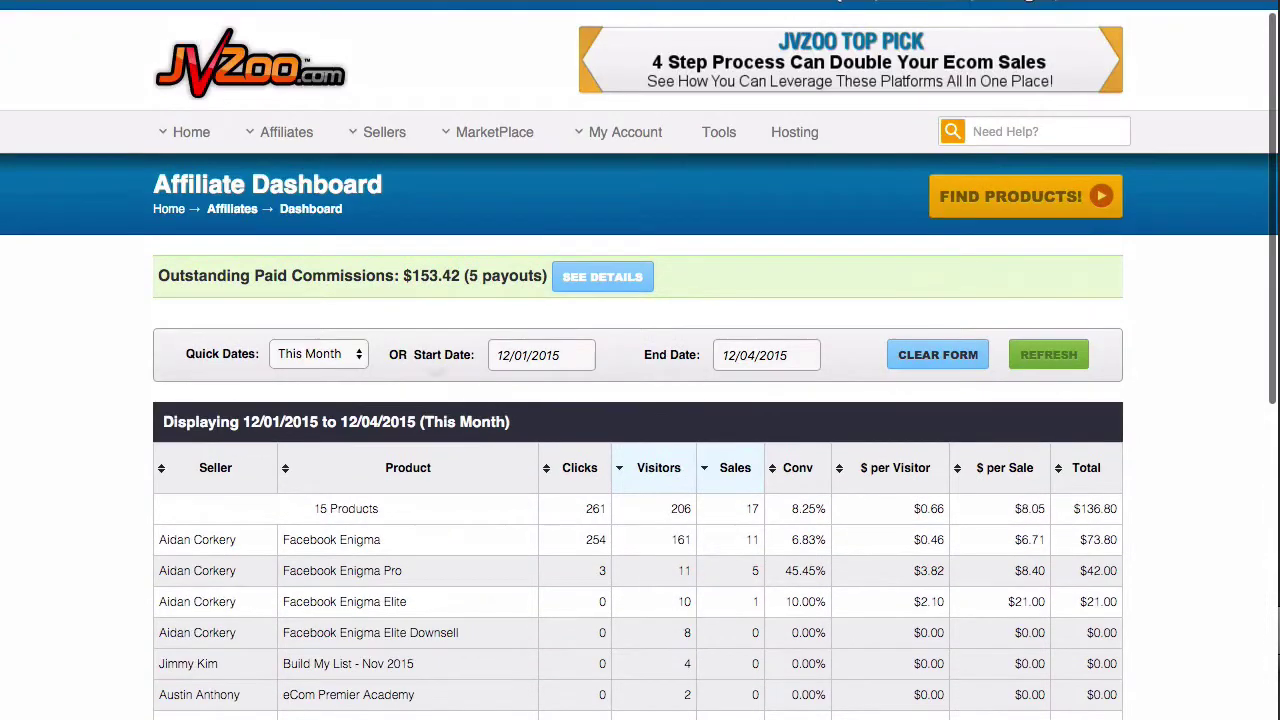
mouse_move(292, 122)
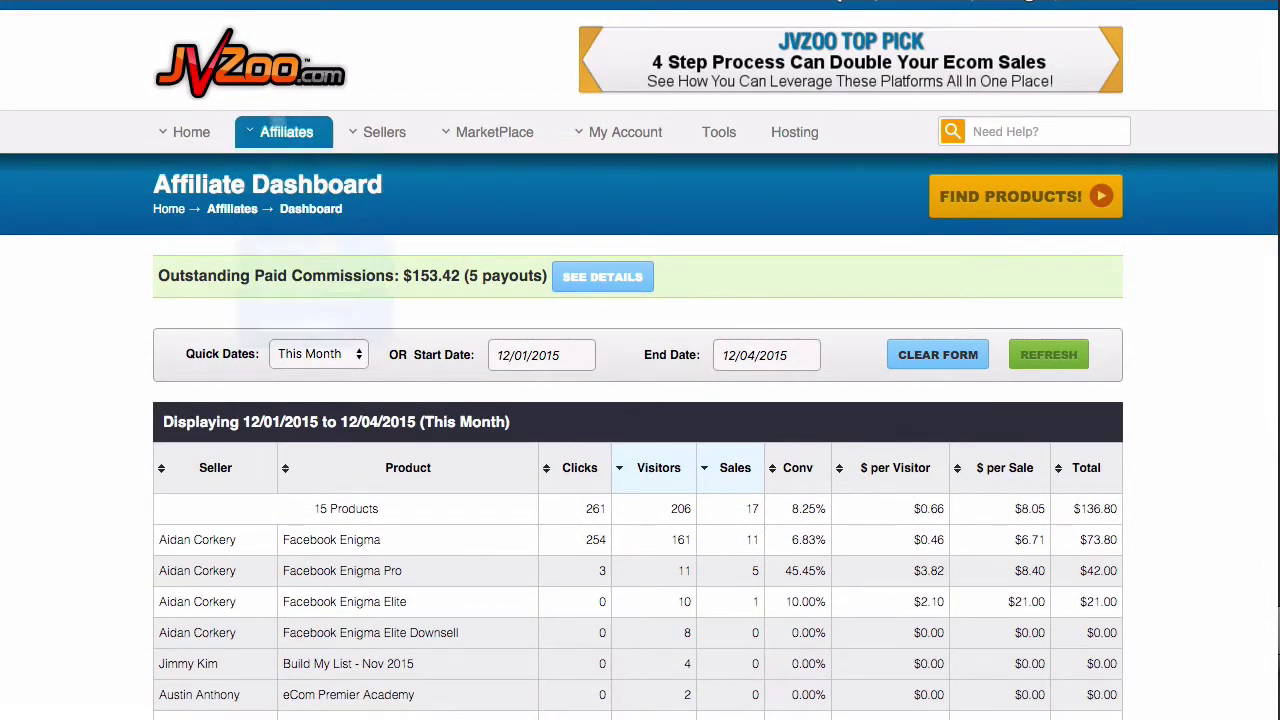
click(292, 326)
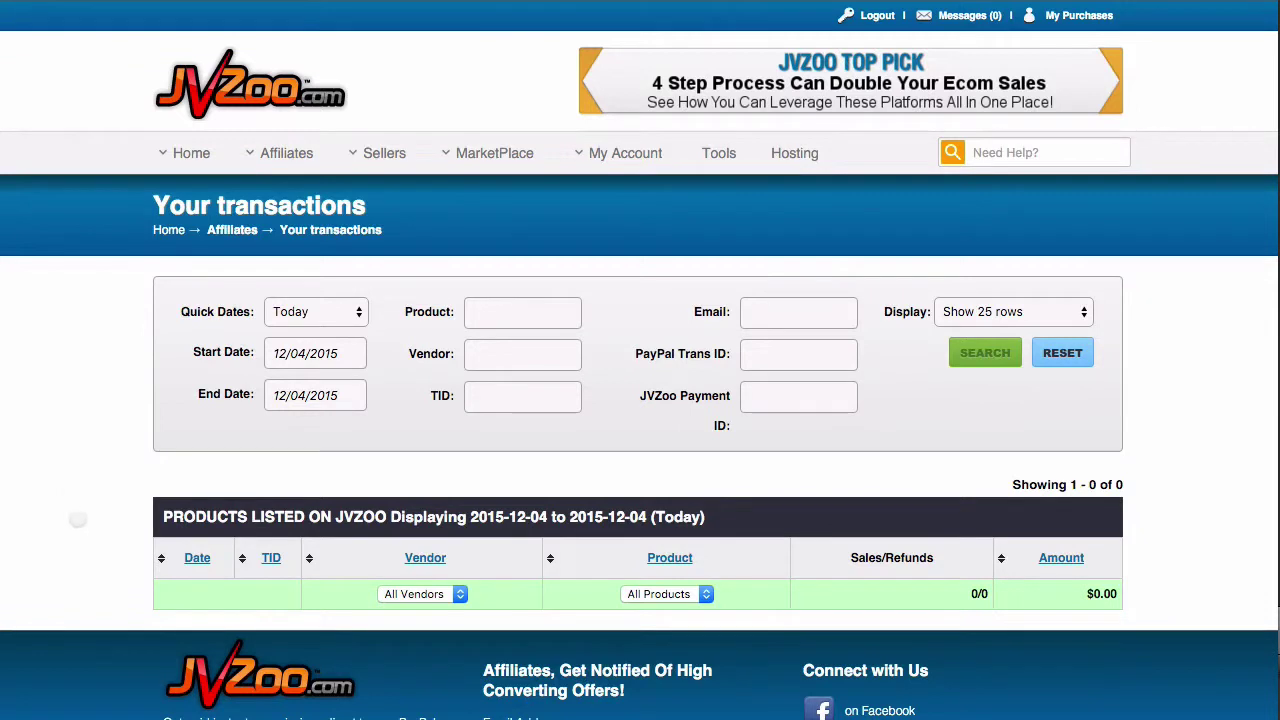
click(318, 312)
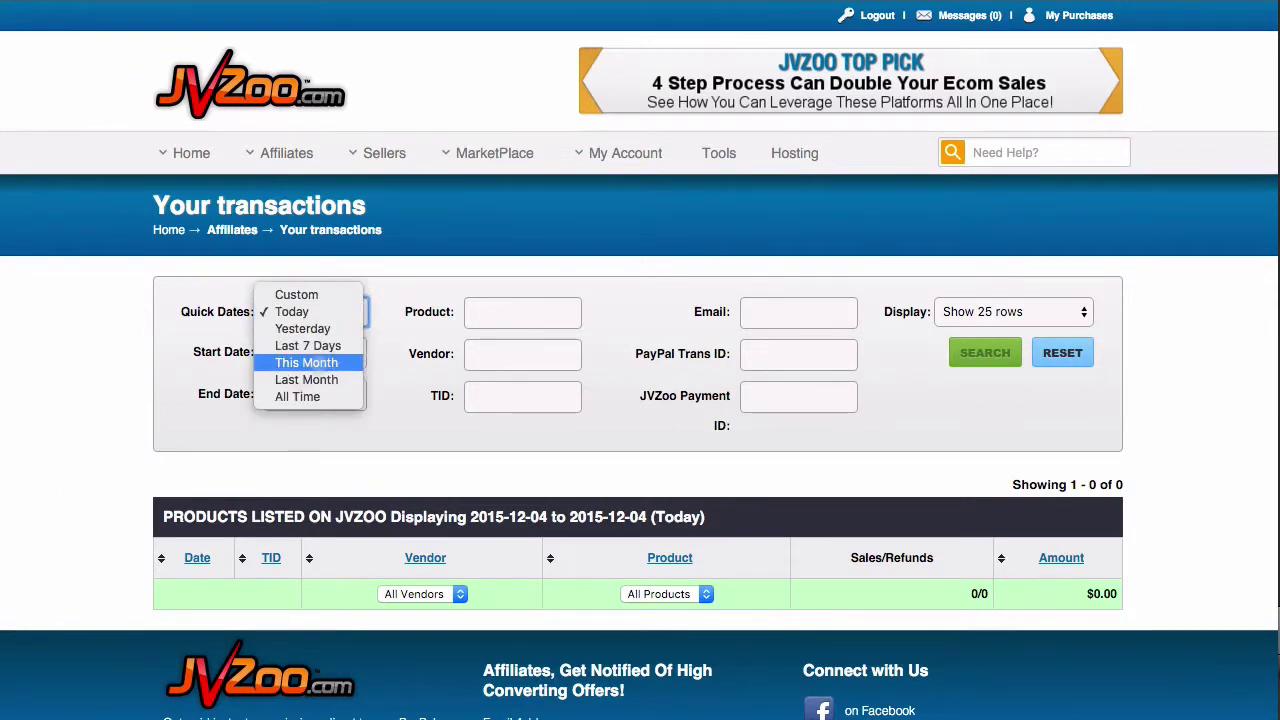
click(306, 362)
click(984, 360)
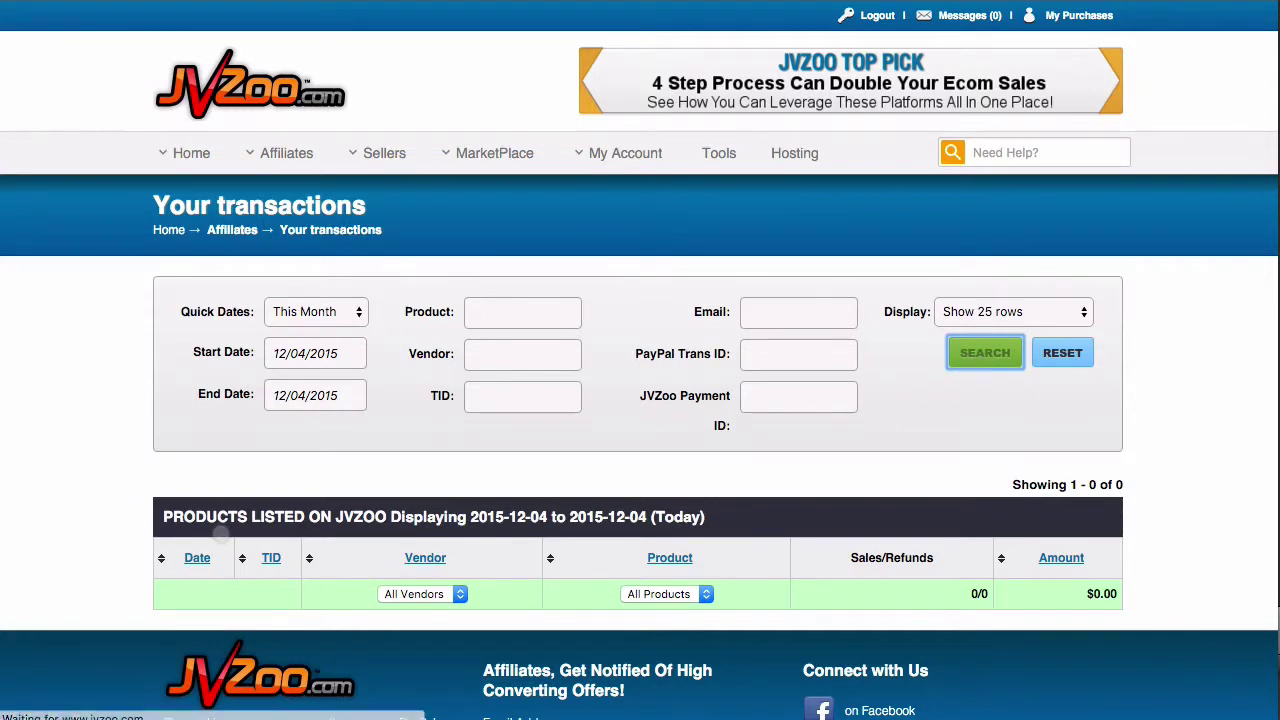
scroll(102, 565, down, 5)
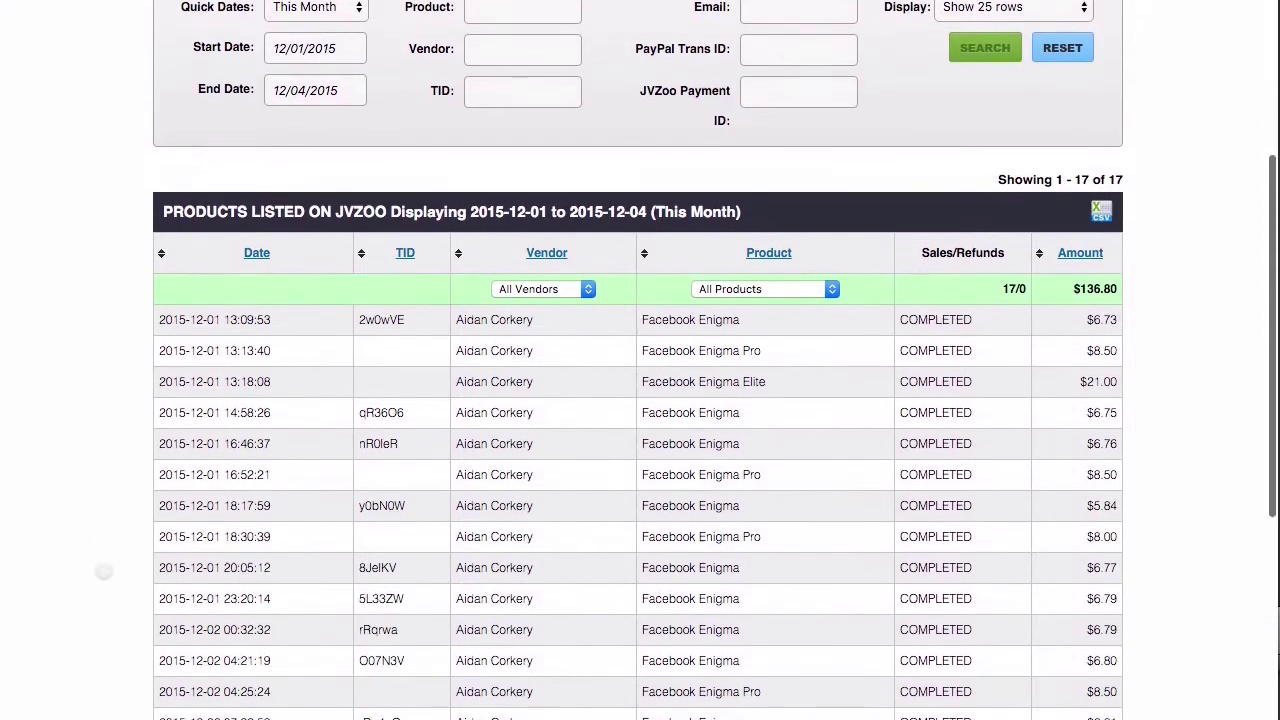
scroll(102, 565, down, 2)
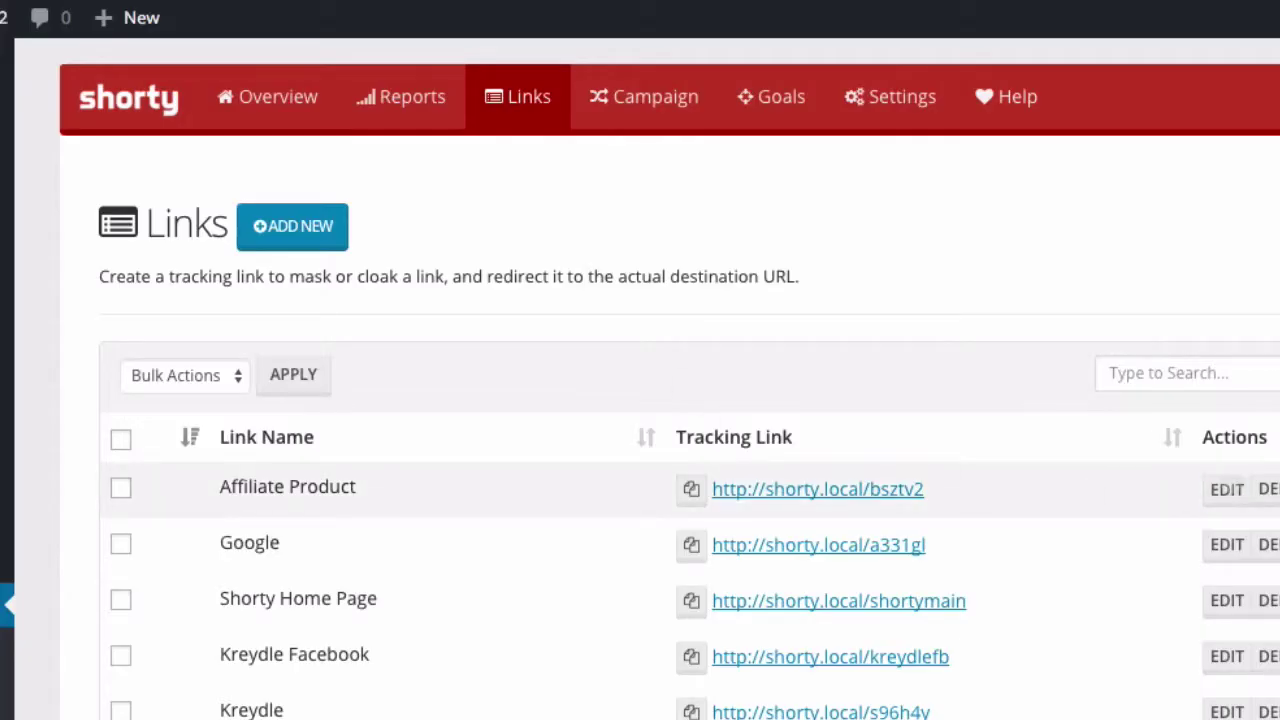
- Switch to Shorty, consult the SubID network chart in the Affiliate Product link's settings, and set its SubID format to tid
click(1228, 486)
scroll(805, 522, down, 6)
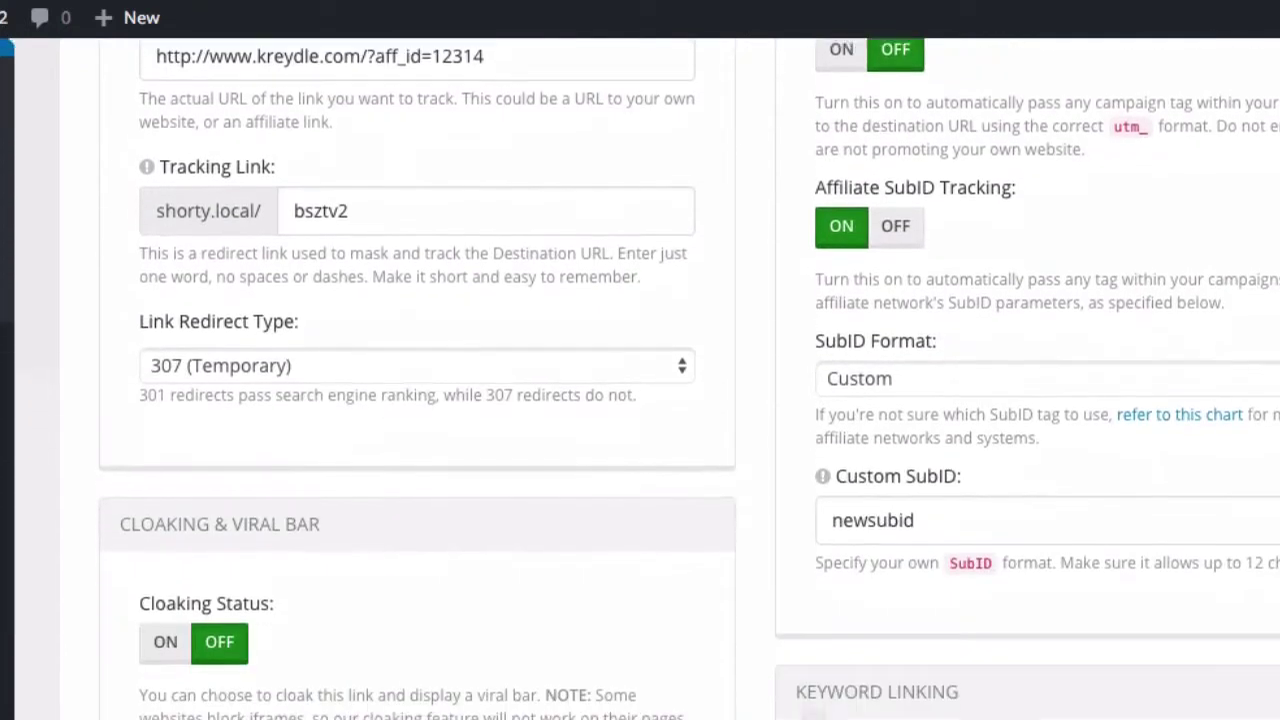
click(1116, 372)
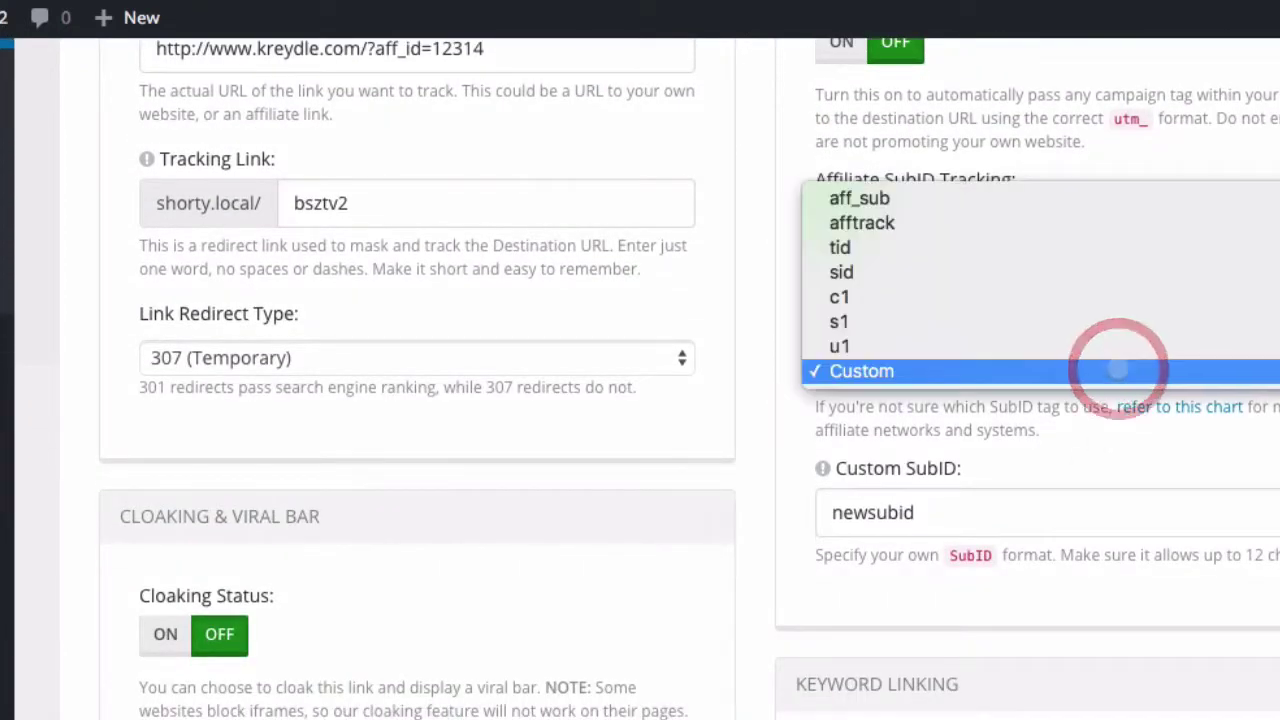
click(1158, 410)
click(1185, 408)
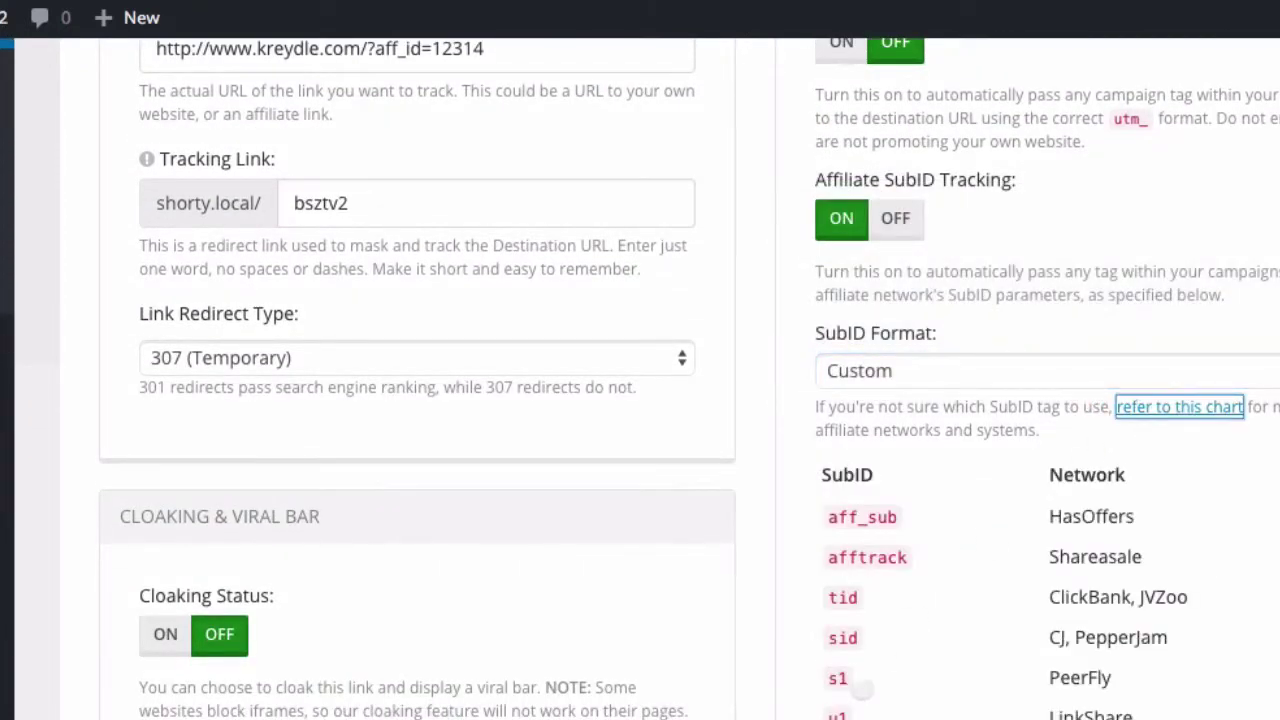
click(955, 386)
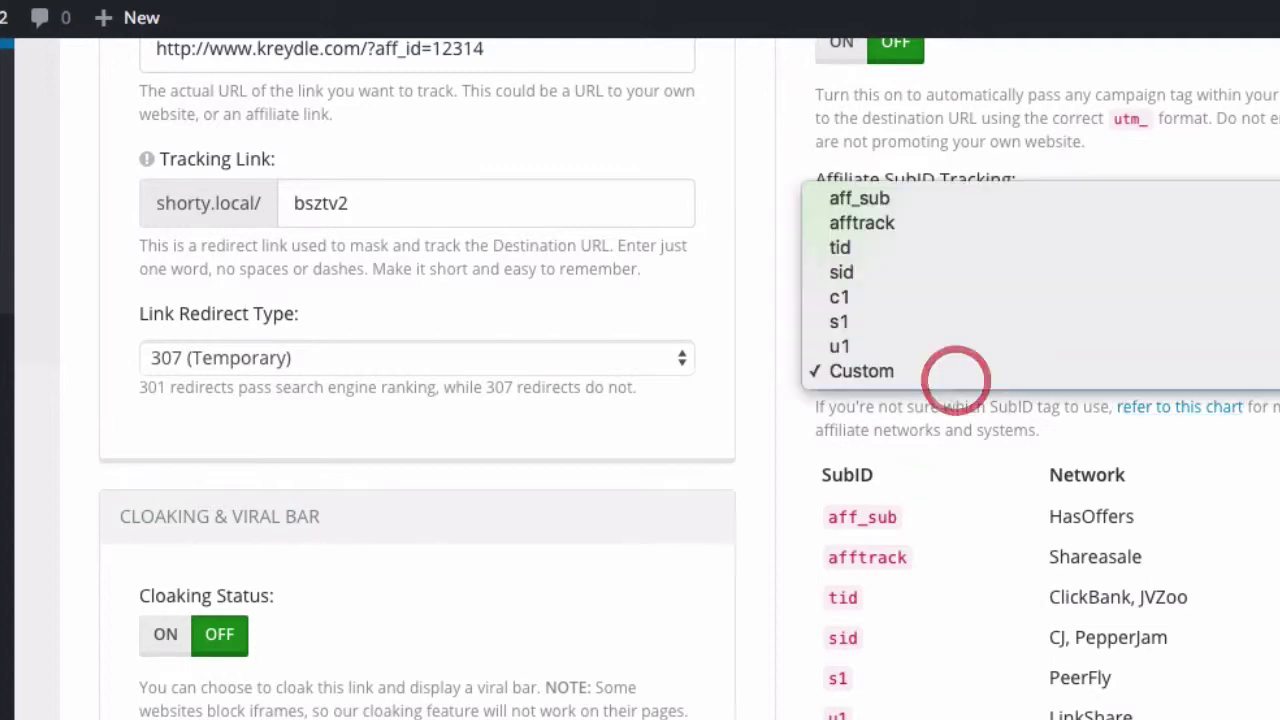
click(894, 247)
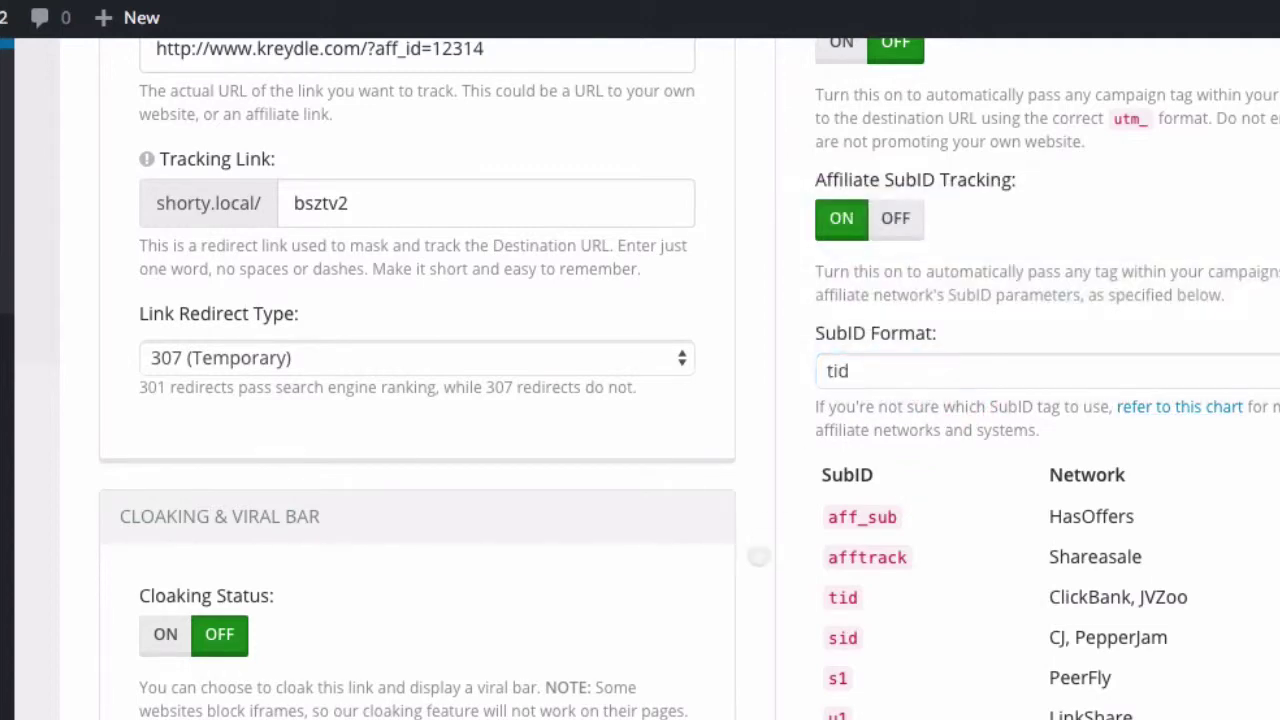
scroll(758, 556, down, 5)
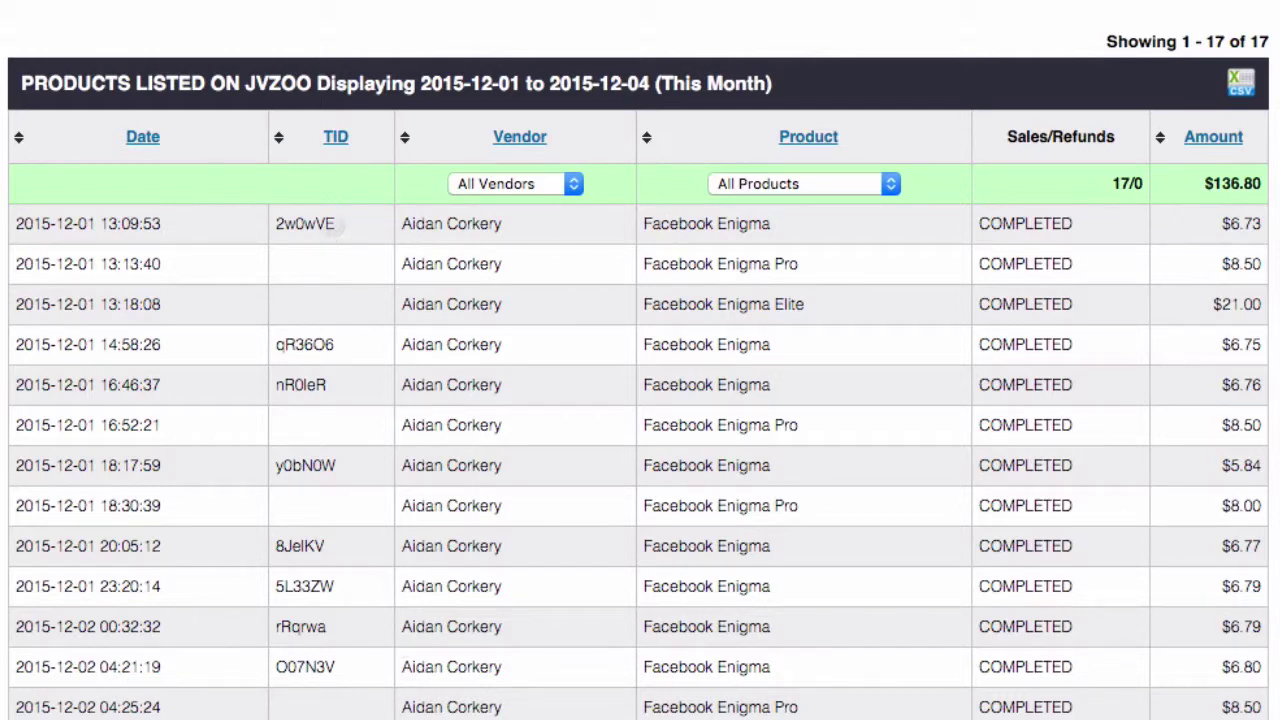
- Return to the JVZoo transactions and compare the TIDs of the Facebook Enigma sales with the upsell rows that follow them
drag(332, 224, 272, 225)
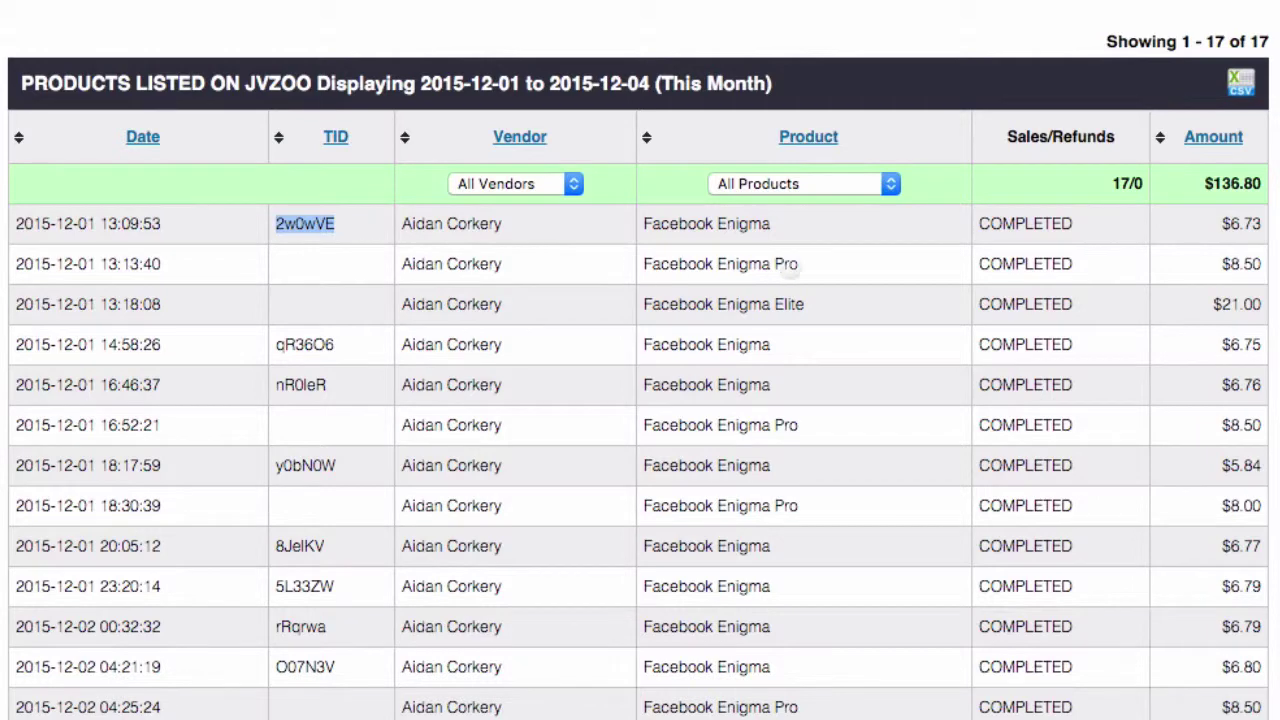
click(790, 266)
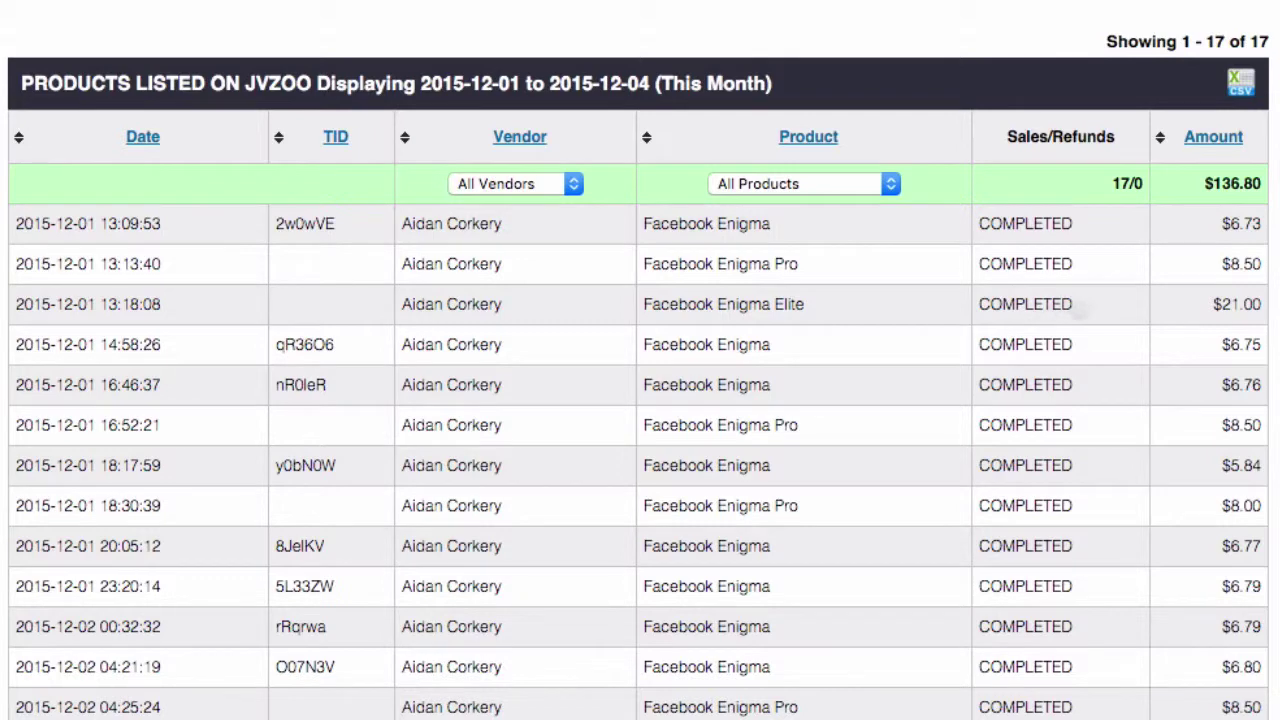
drag(1076, 306, 405, 227)
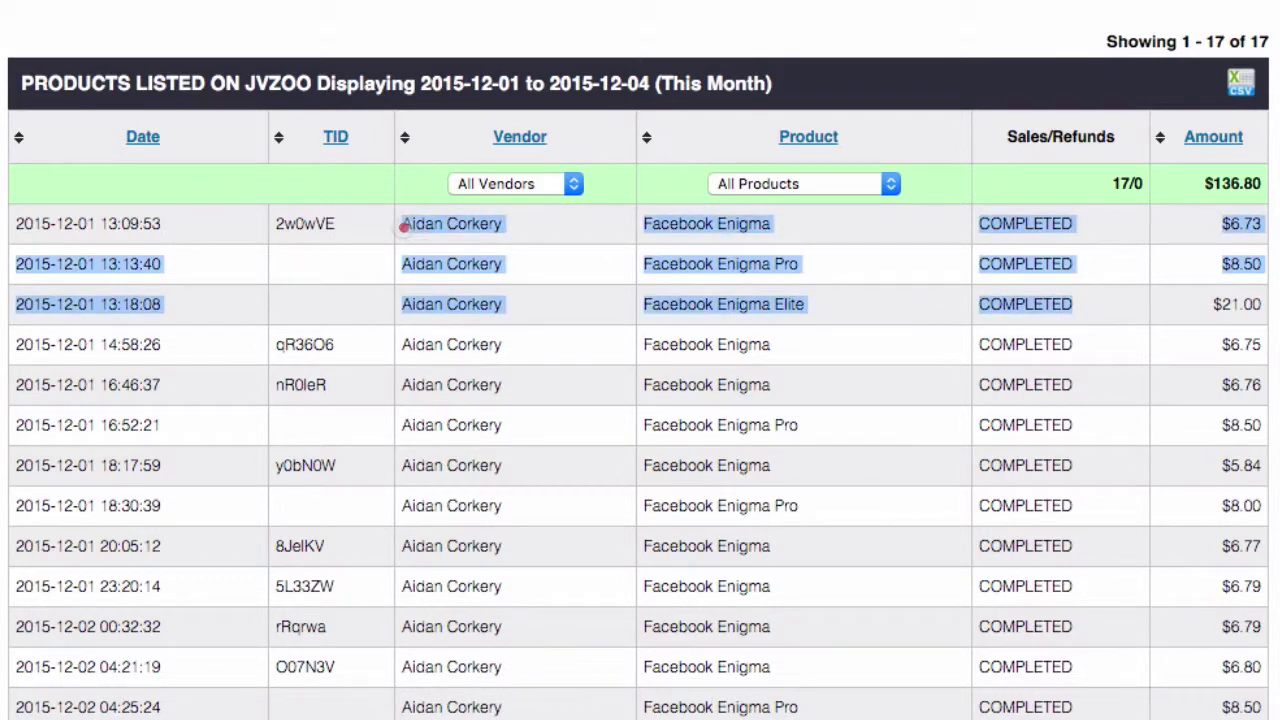
click(320, 228)
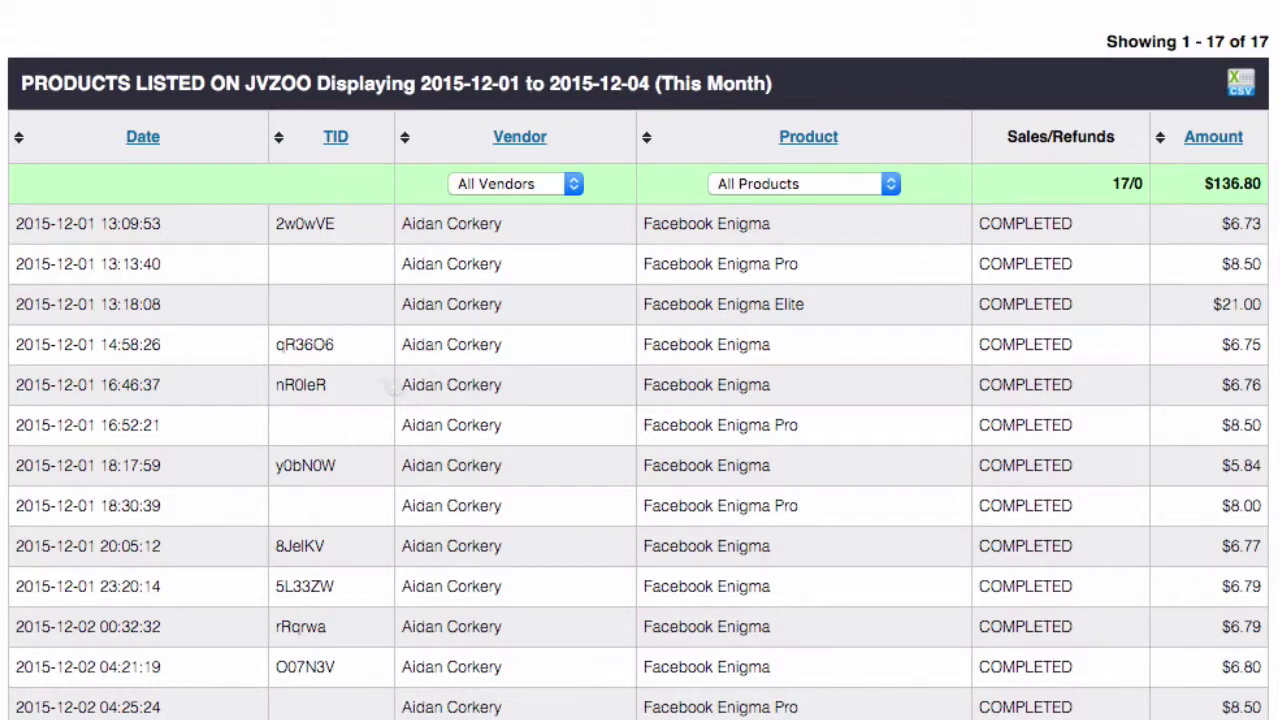
drag(398, 384, 1078, 422)
click(308, 390)
scroll(707, 515, down, 1)
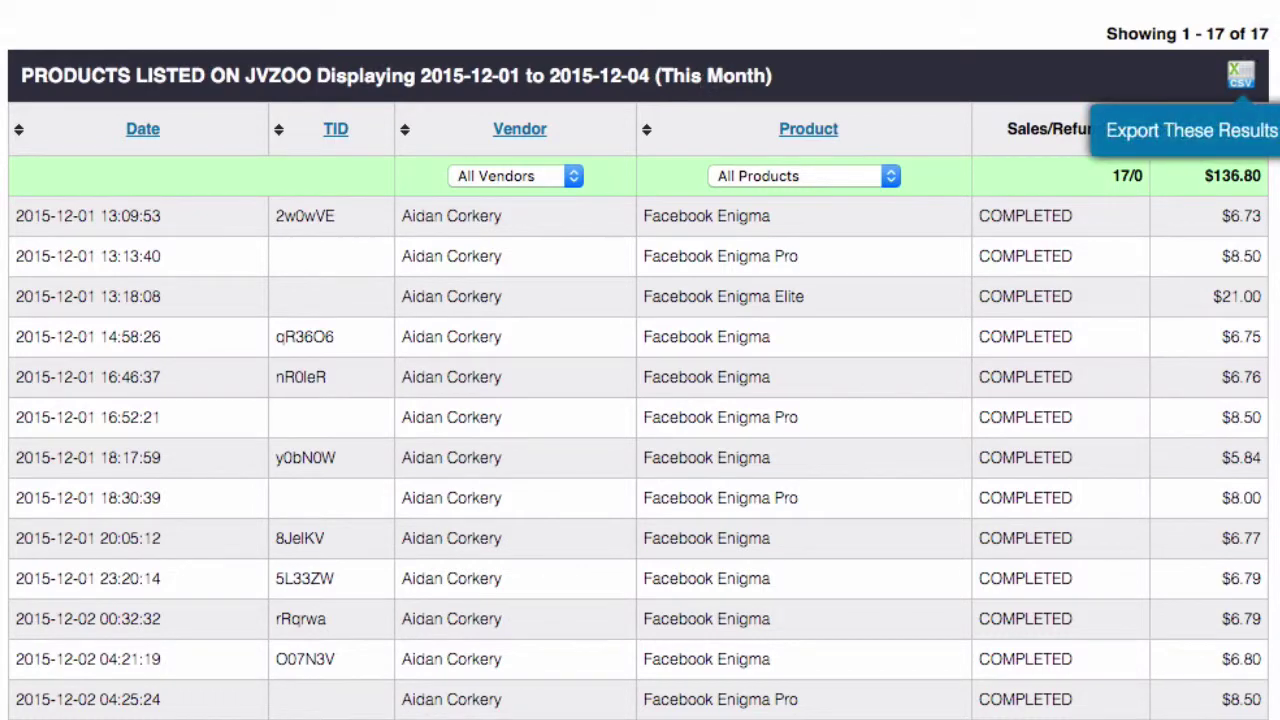
- Export the transactions as CSV, open the file in Excel, and widen the completed and tid columns
scroll(1245, 78, up, 5)
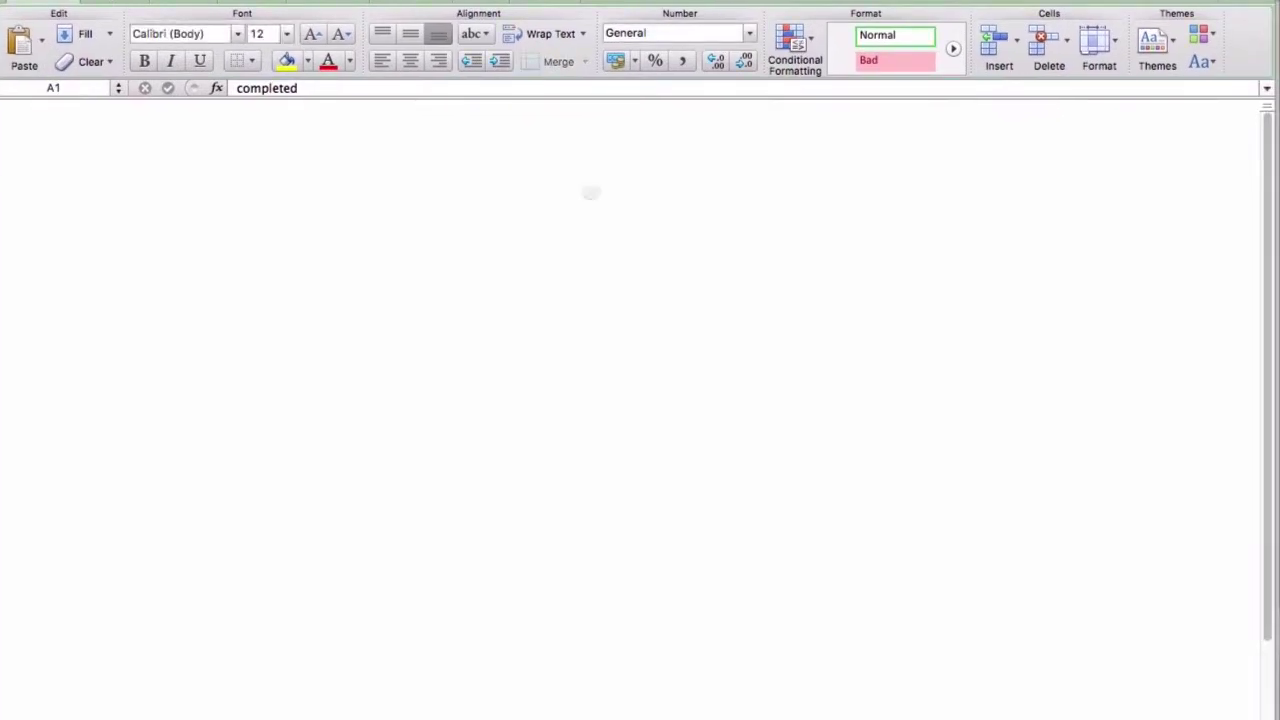
click(450, 362)
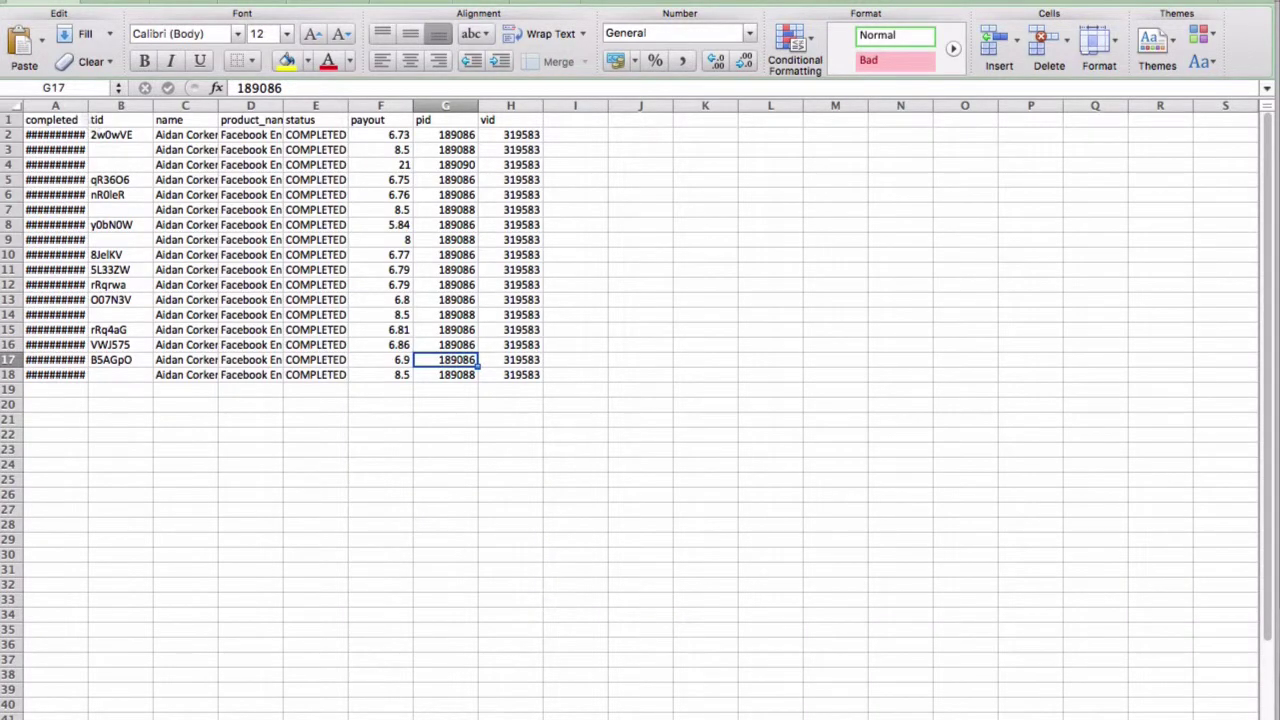
double_click(88, 105)
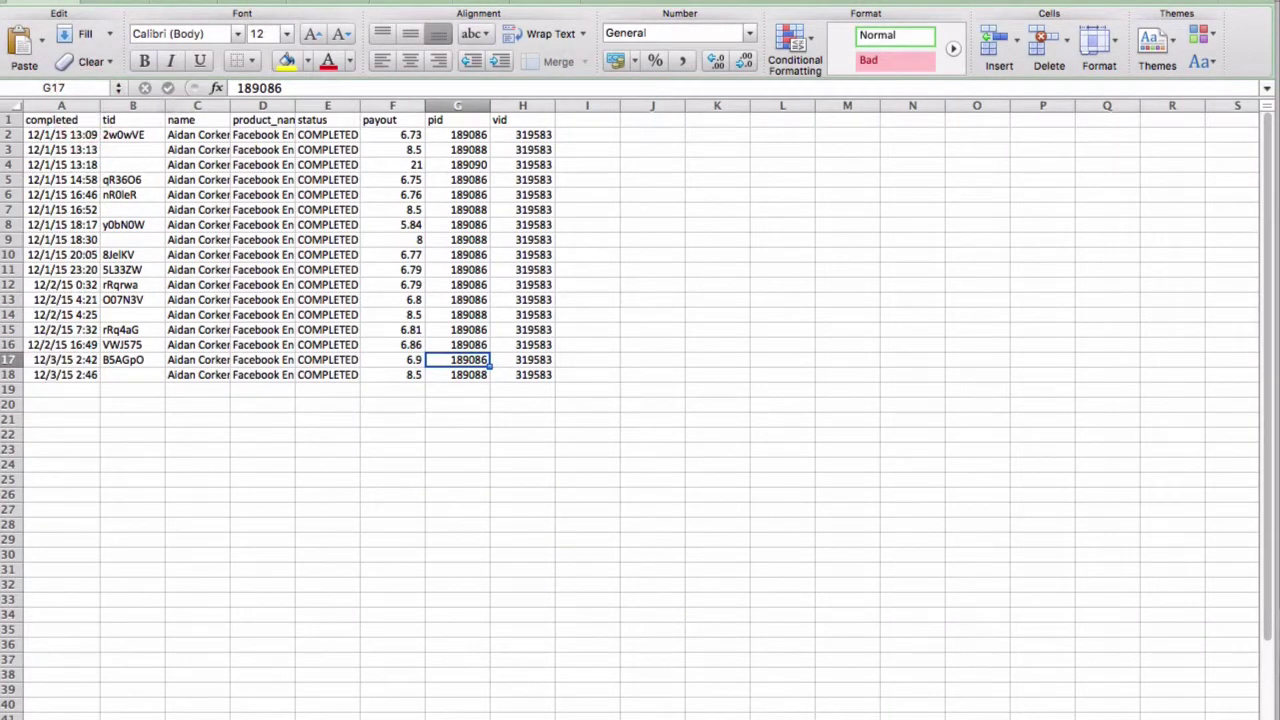
double_click(165, 105)
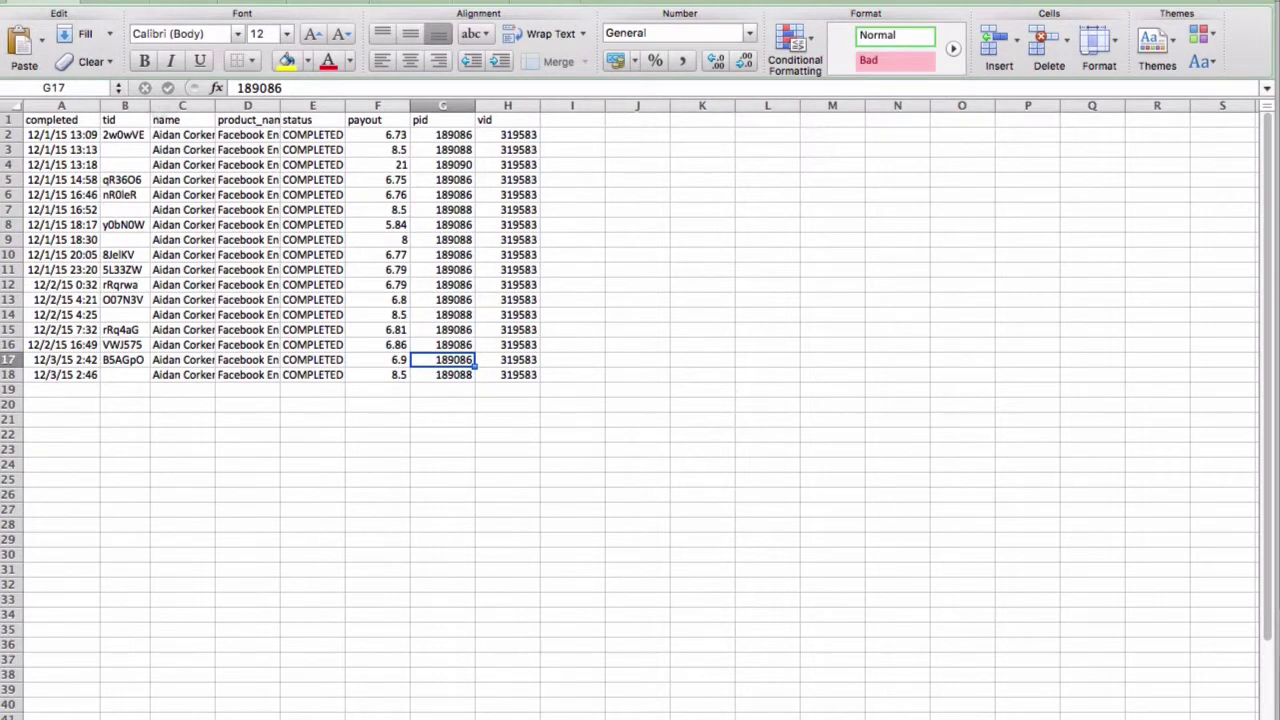
drag(150, 105, 223, 105)
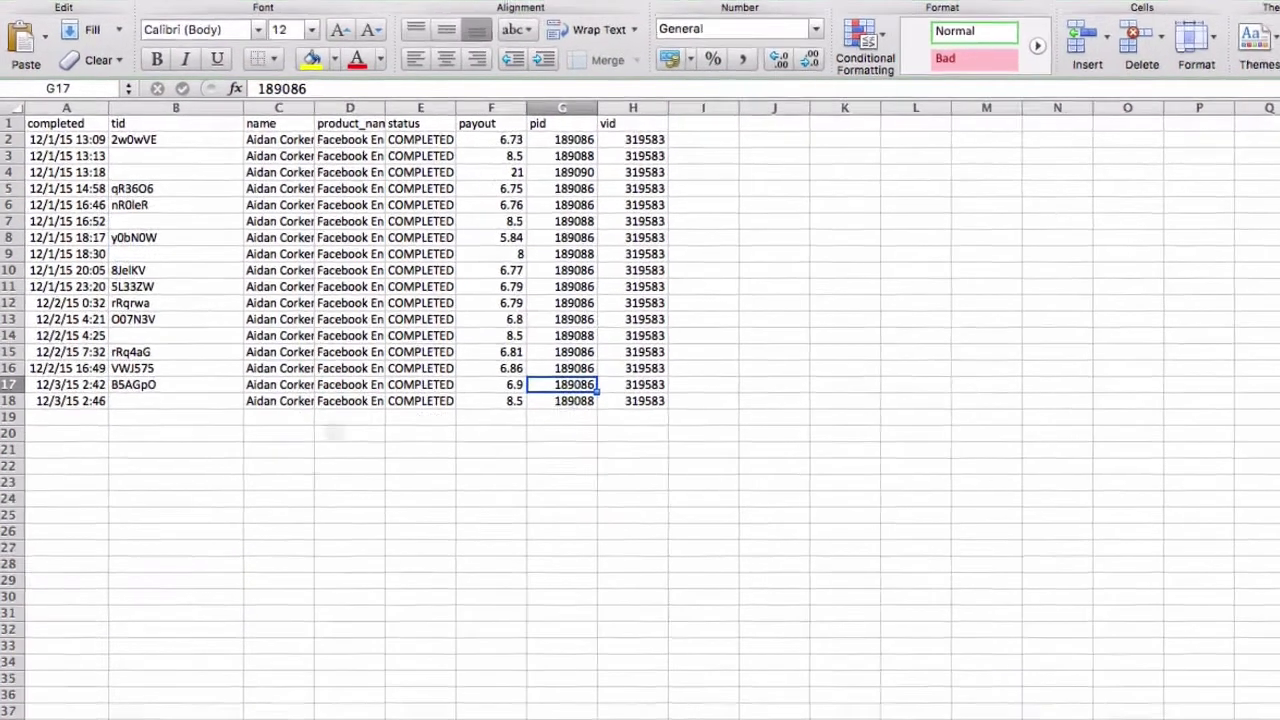
click(350, 449)
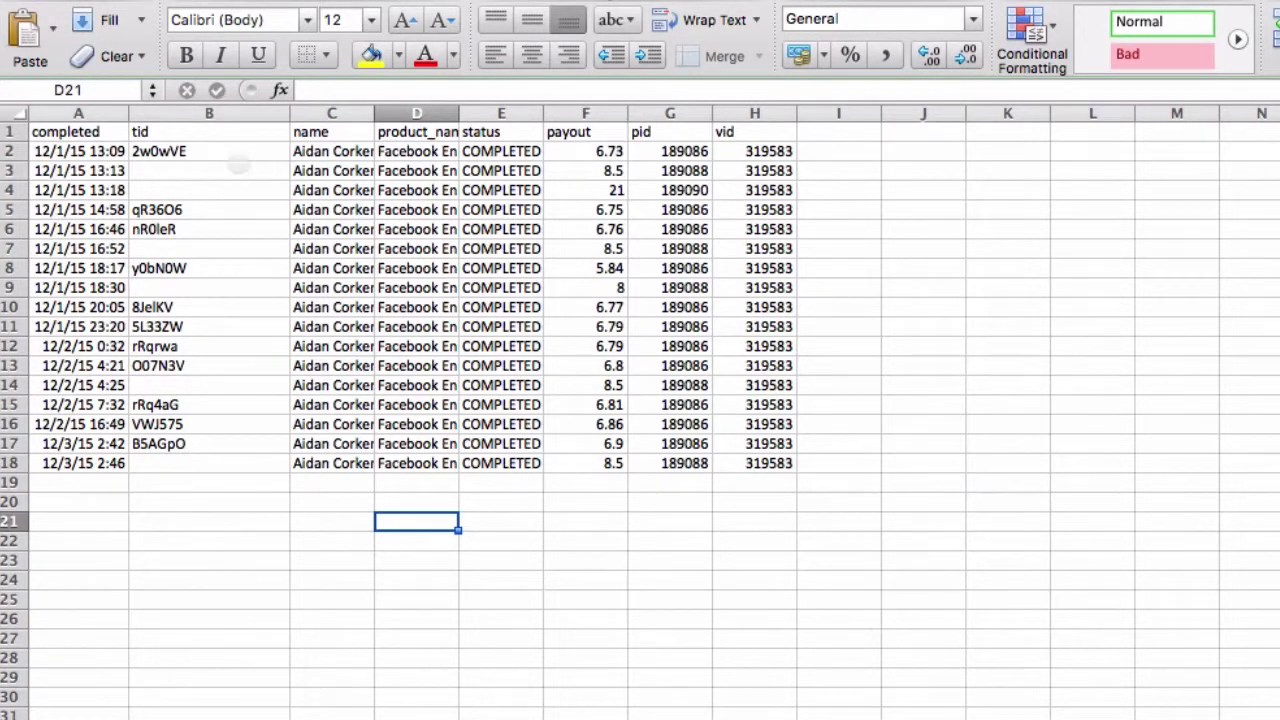
- Fill the tid values of B2, B6 and B8 down into the blank cells B3:B4, B7 and B9
click(210, 152)
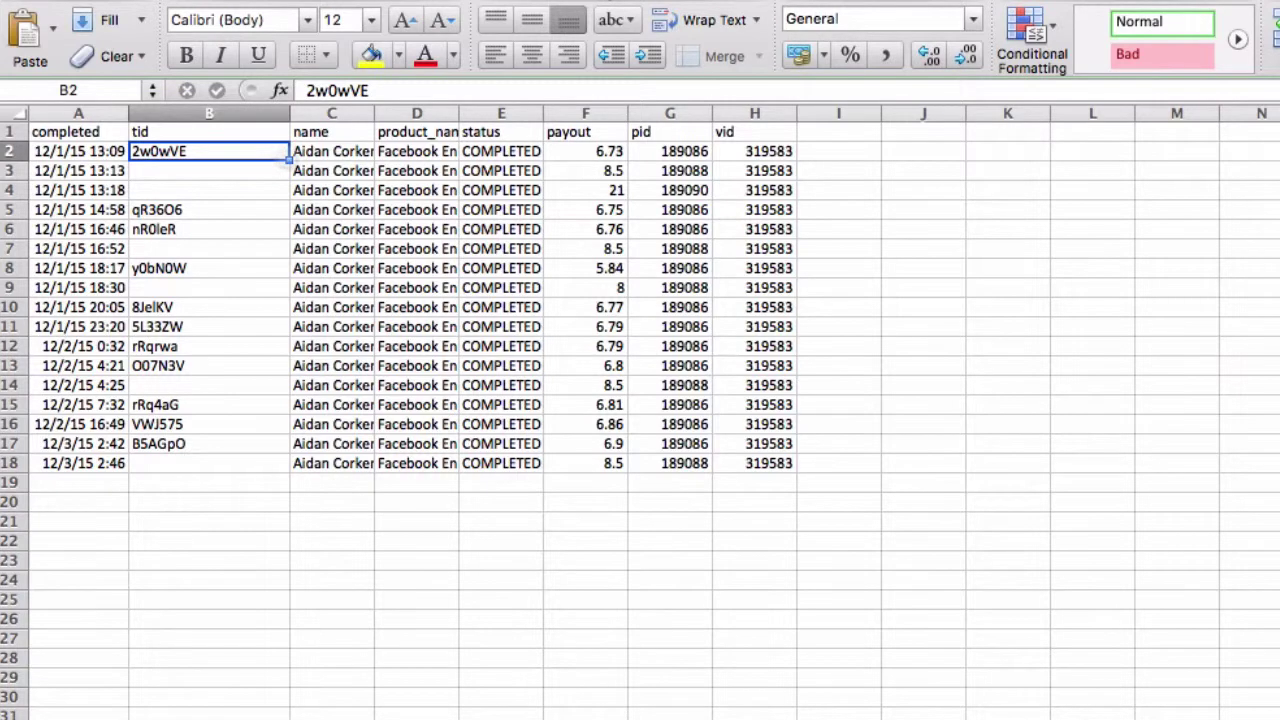
drag(288, 160, 280, 192)
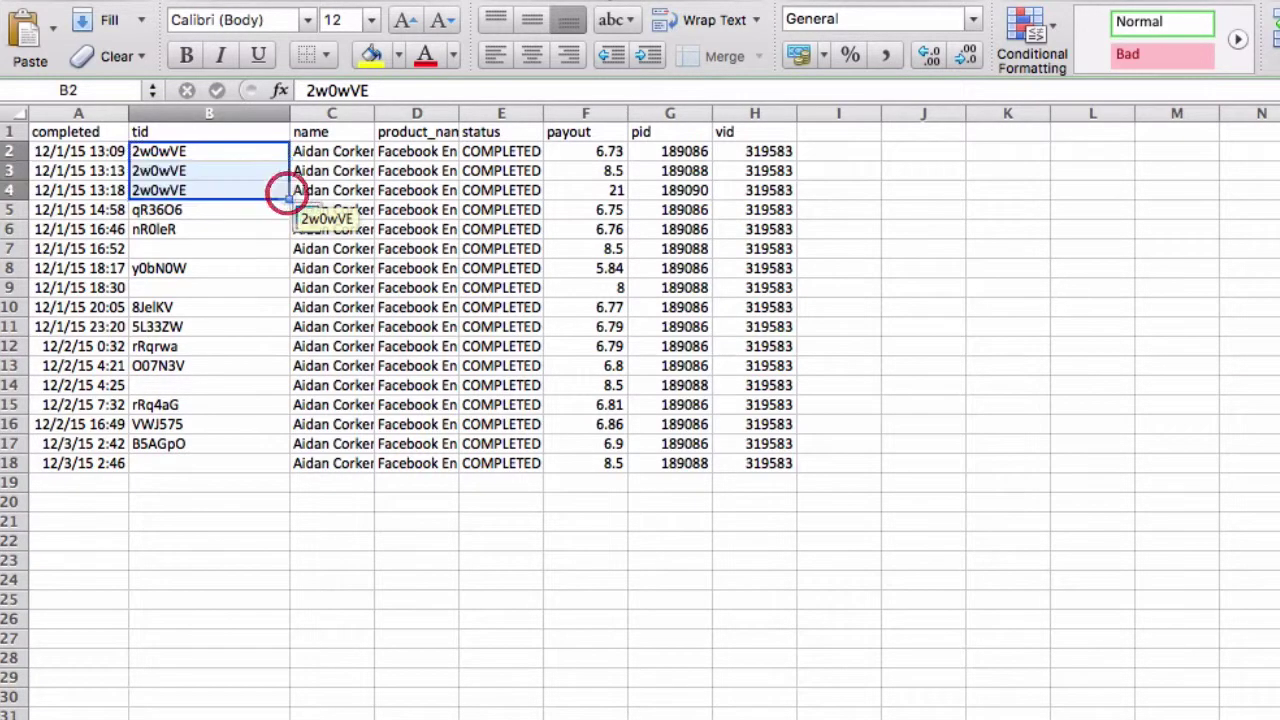
click(236, 237)
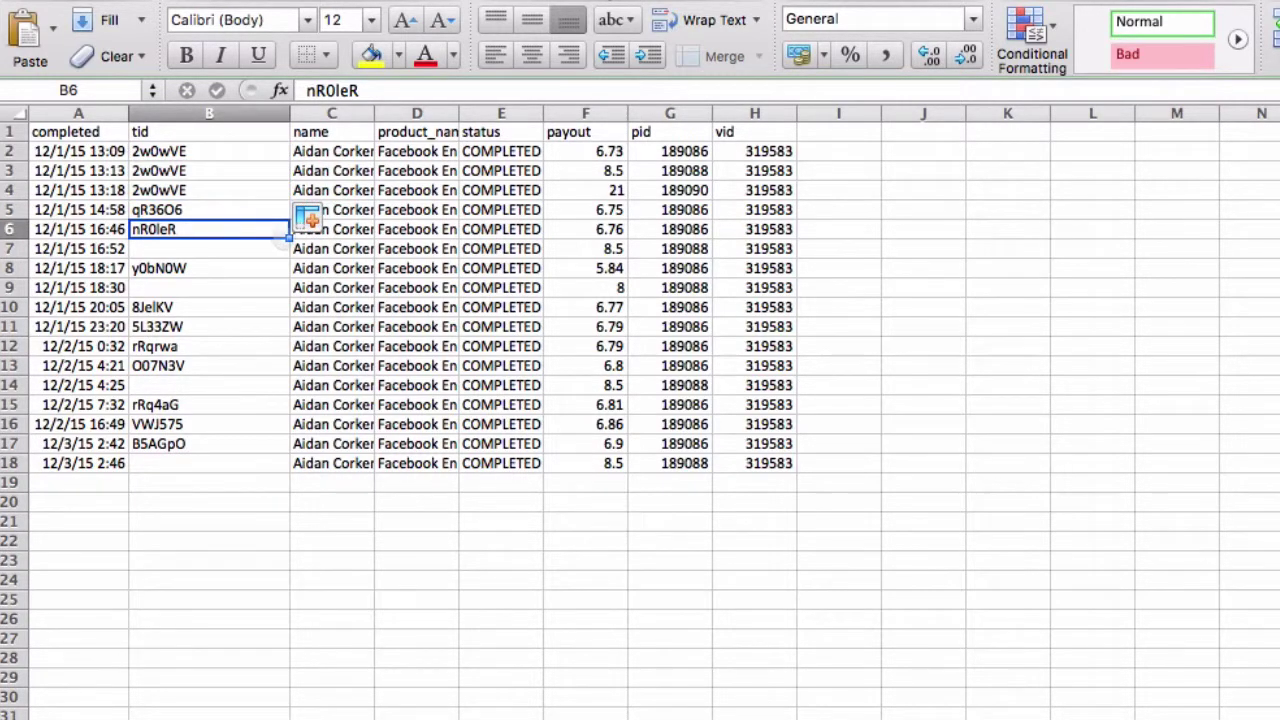
mouse_move(288, 239)
mouse_down()
mouse_move(290, 256)
mouse_move(274, 250)
mouse_up()
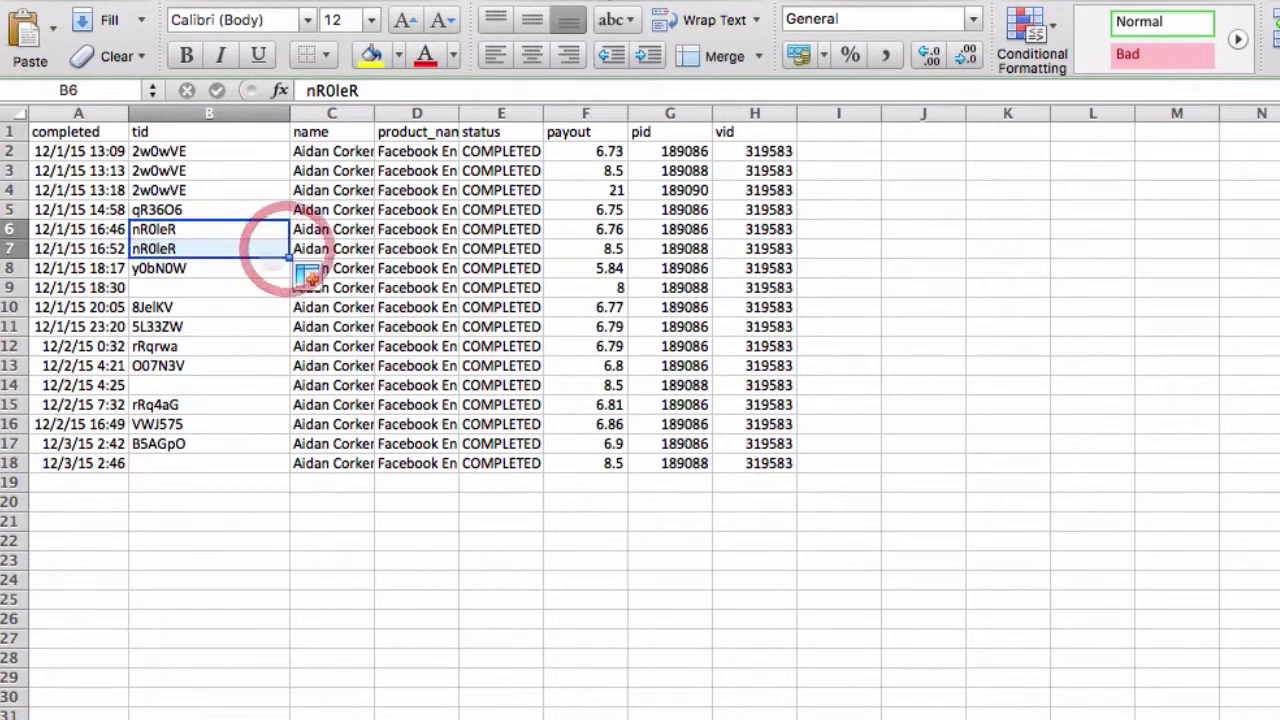
click(241, 271)
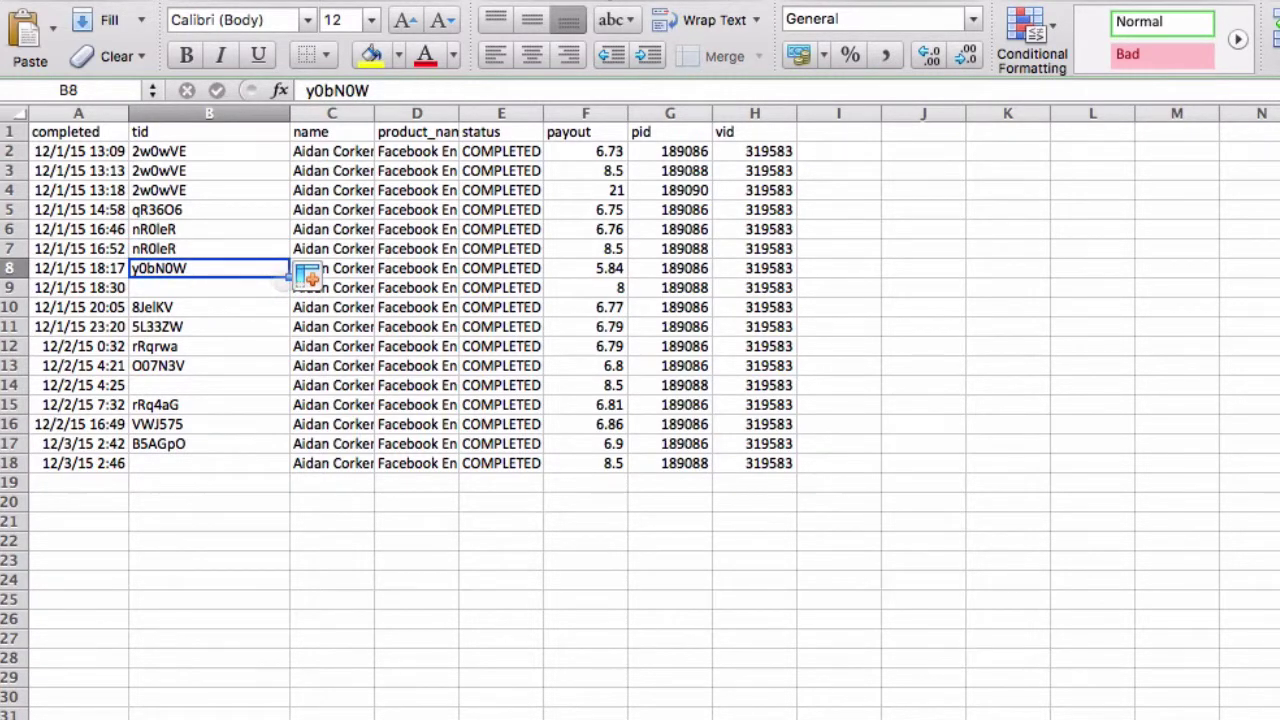
drag(289, 279, 286, 296)
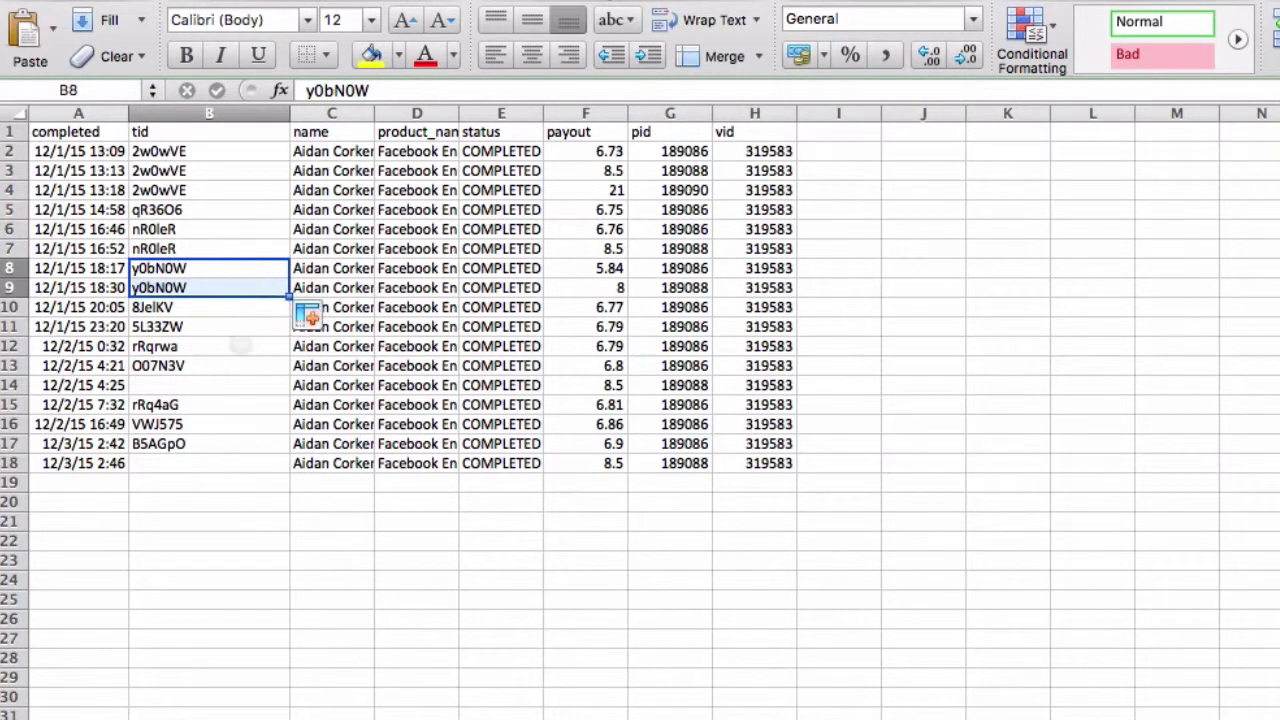
- Fill the tid values of B13 and B17 down into the blank cells B14 and B18
click(230, 368)
drag(289, 376, 287, 381)
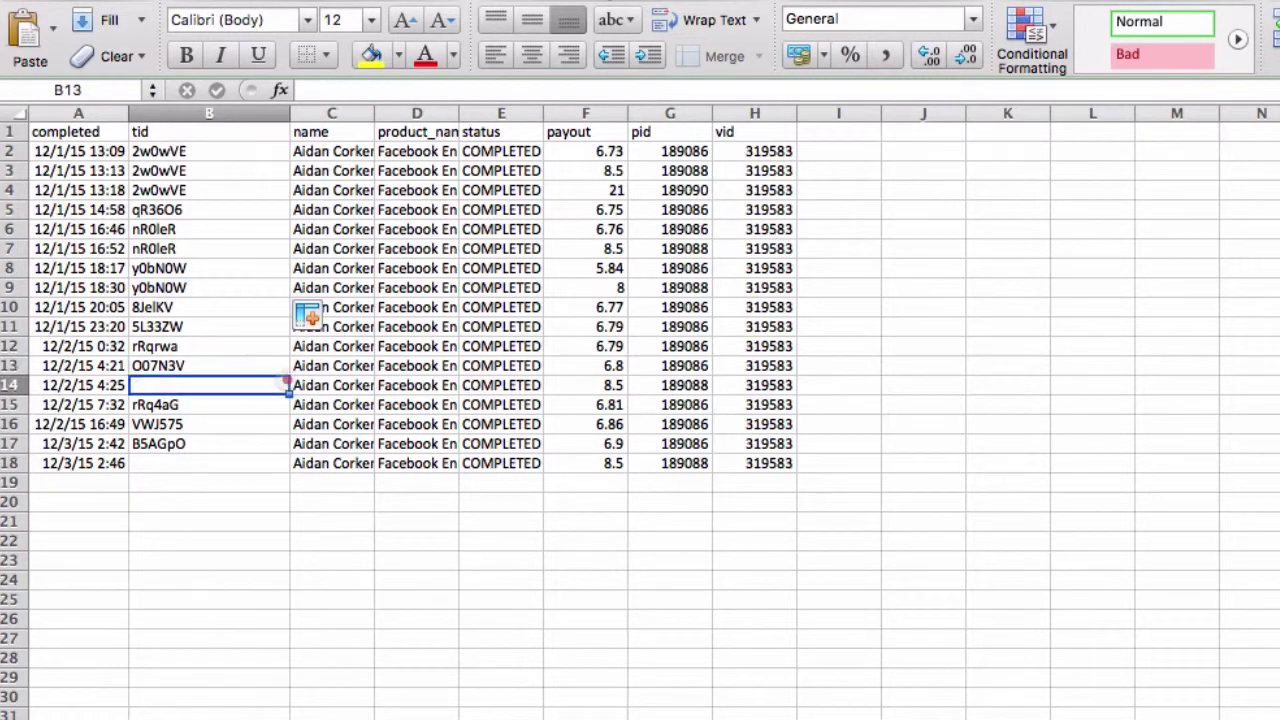
click(243, 370)
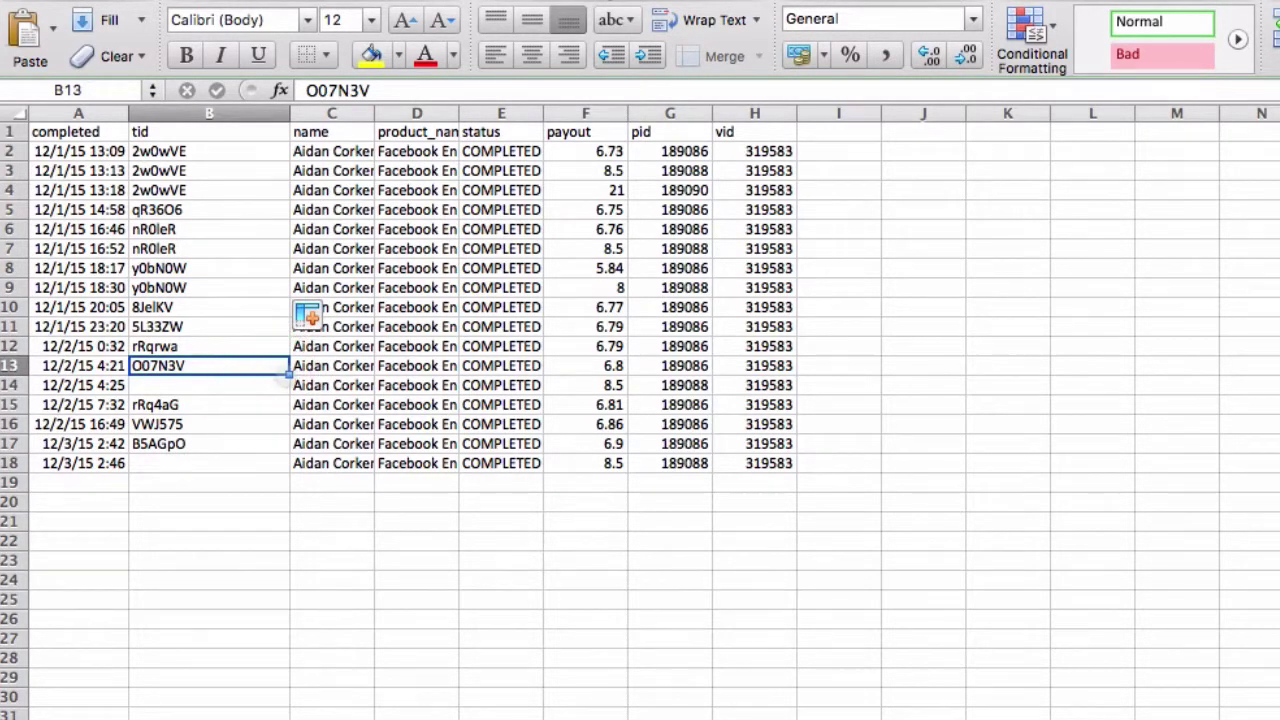
drag(290, 376, 286, 391)
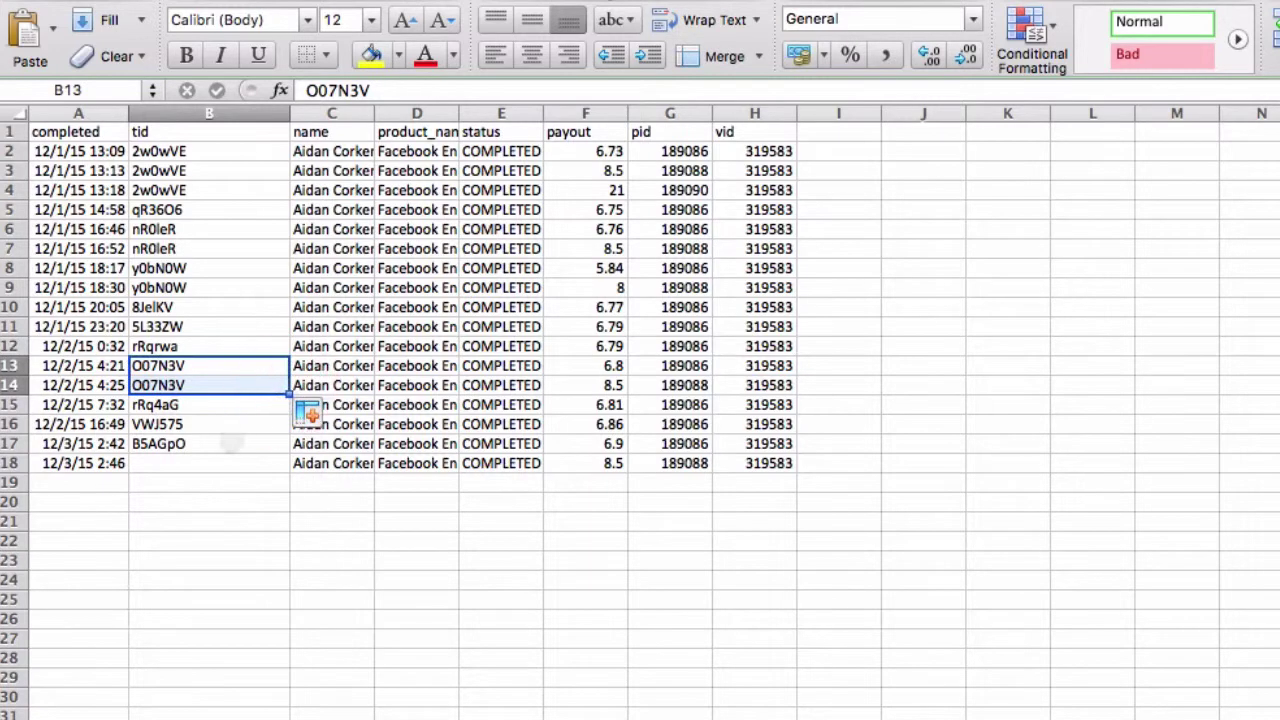
click(245, 450)
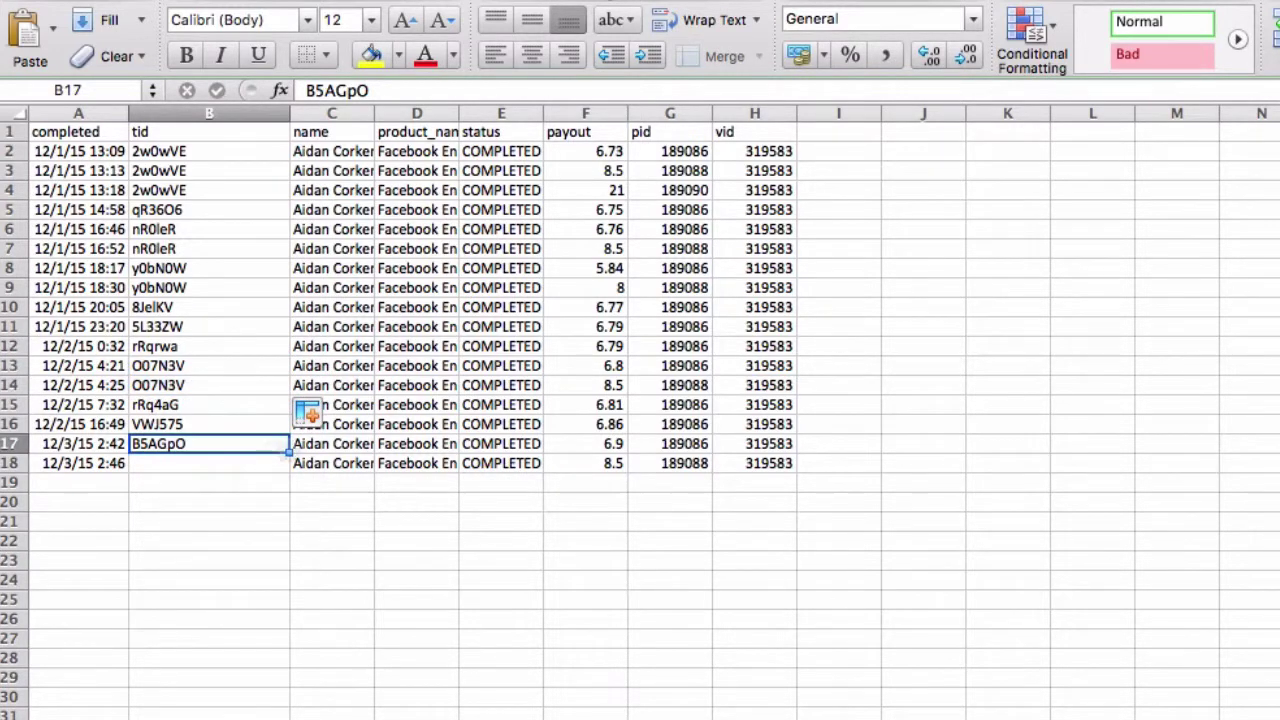
drag(290, 453, 287, 471)
click(335, 501)
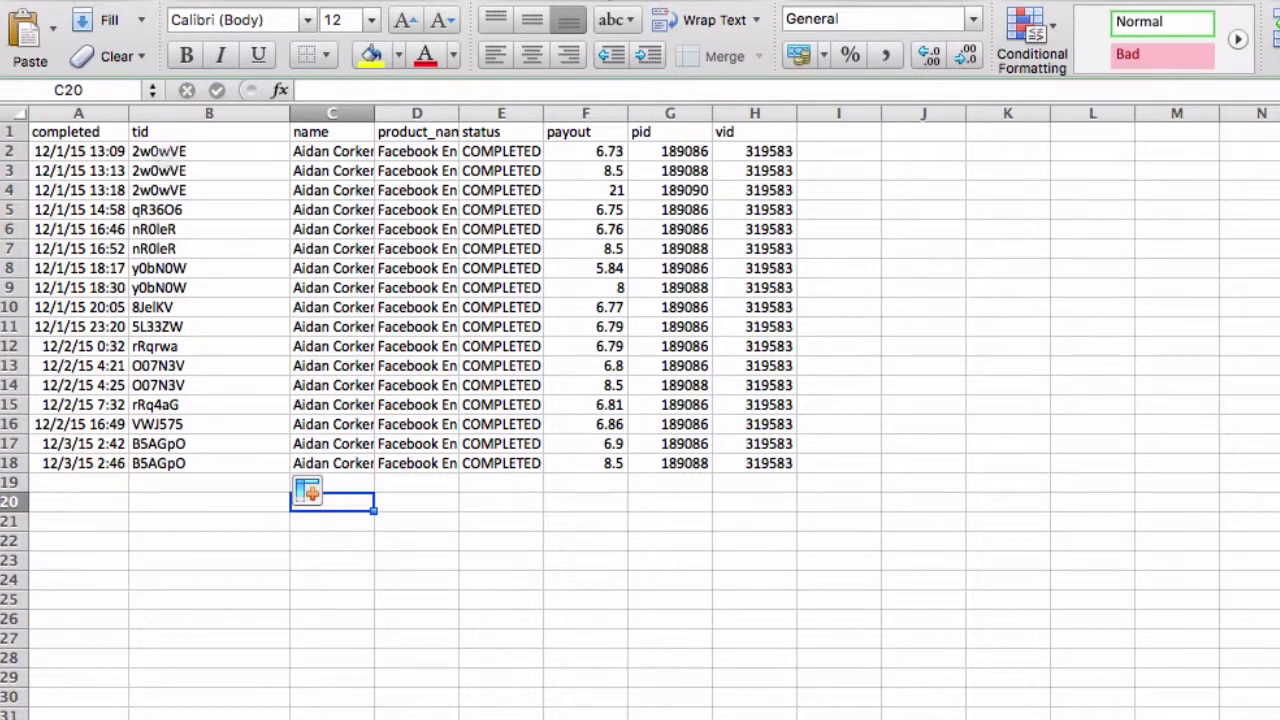
- Switch to Shorty and open the import data page of the reports at its Add Conversion form
click(158, 151)
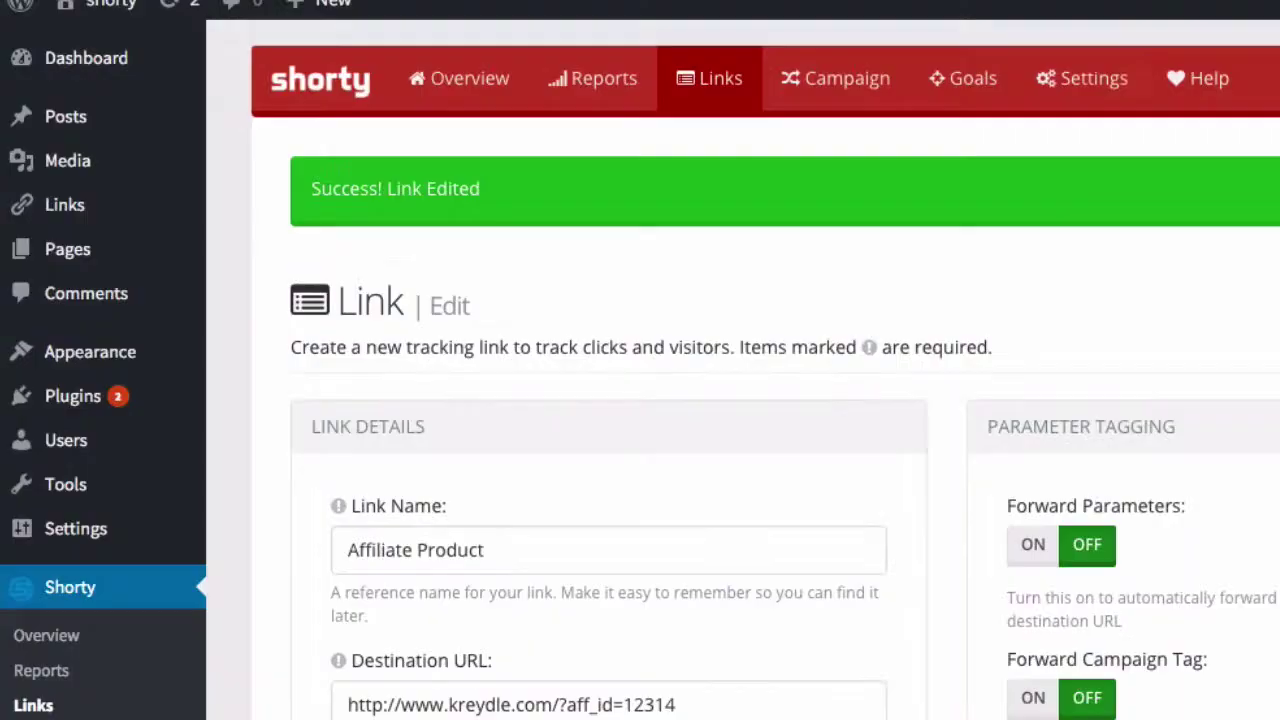
click(592, 86)
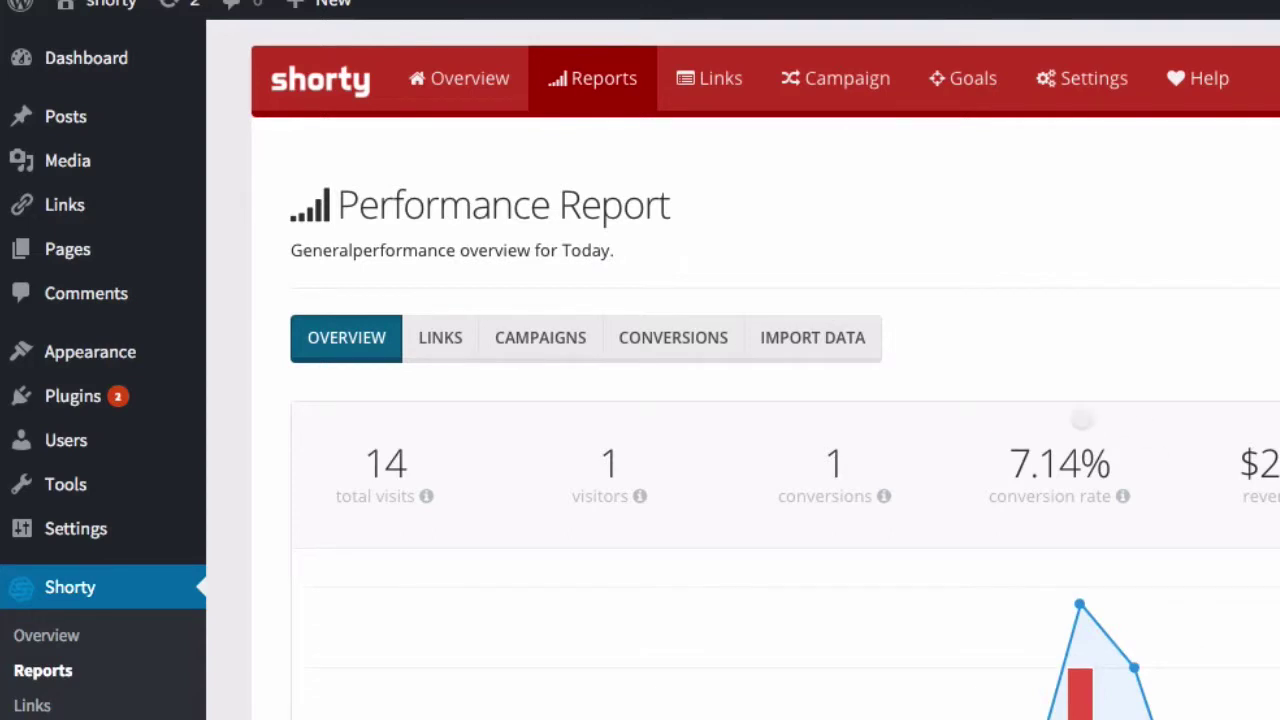
click(811, 345)
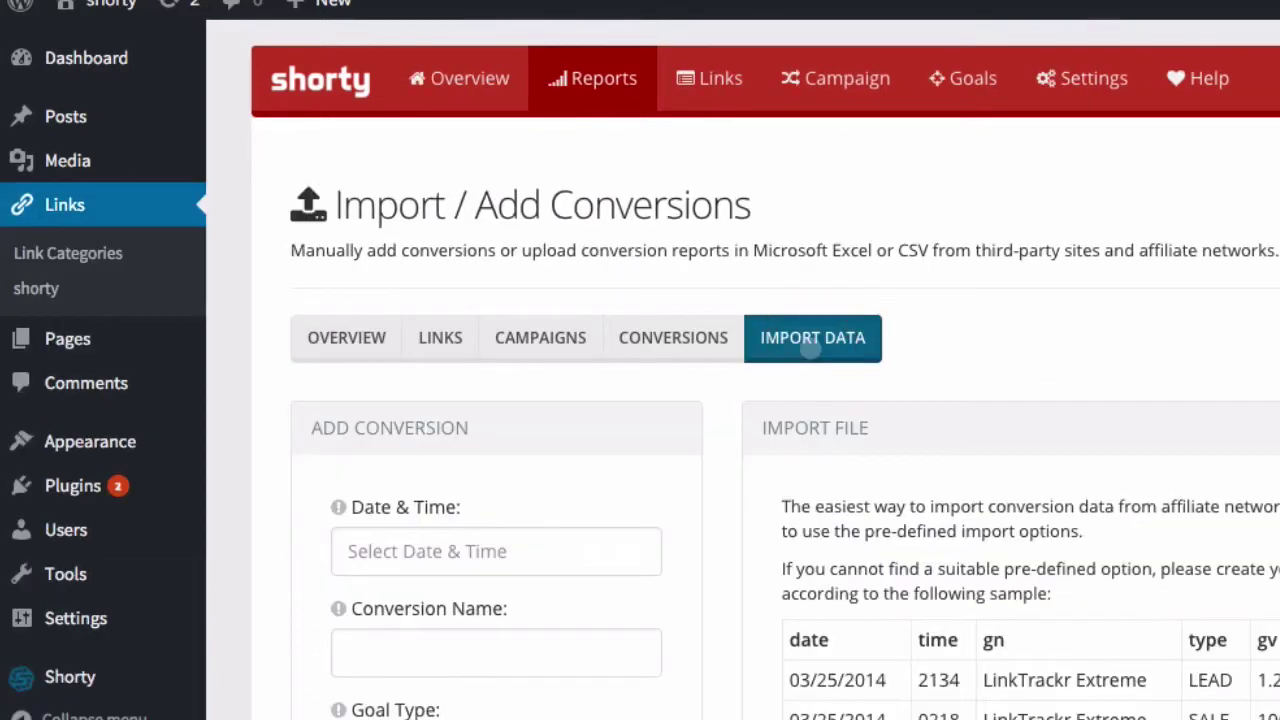
scroll(743, 523, down, 3)
scroll(743, 523, down, 2)
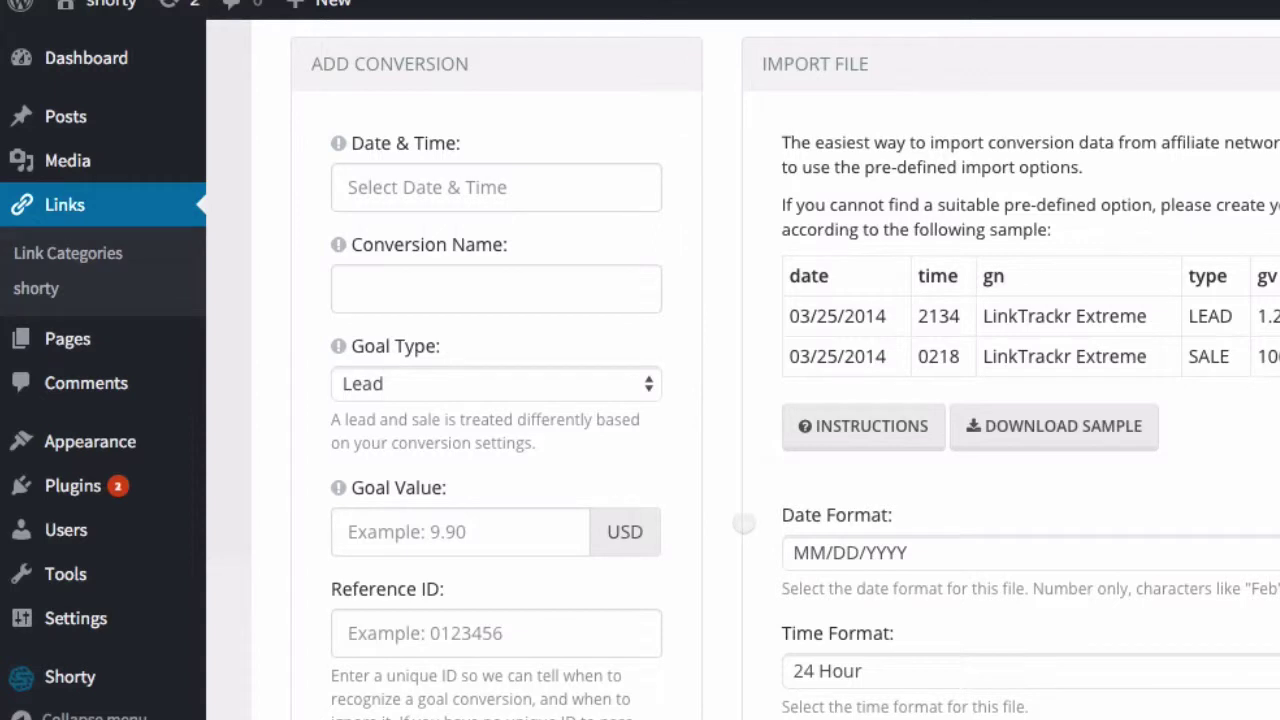
click(391, 189)
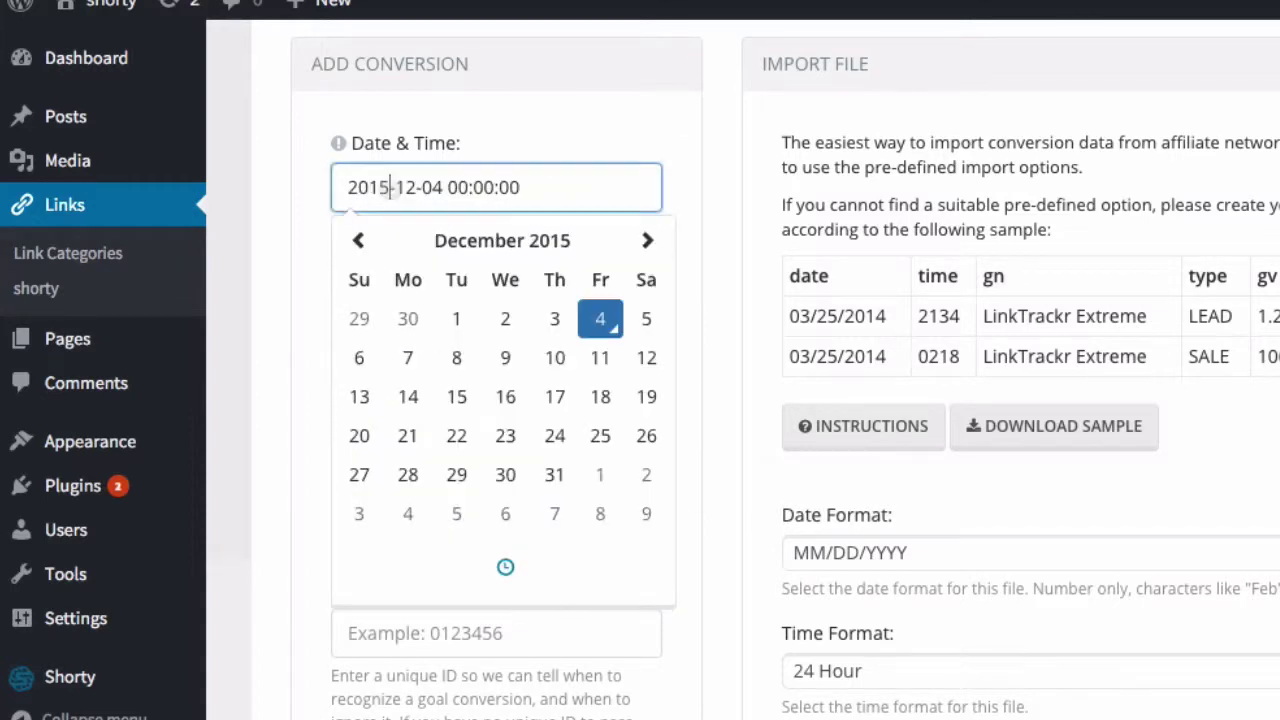
click(304, 328)
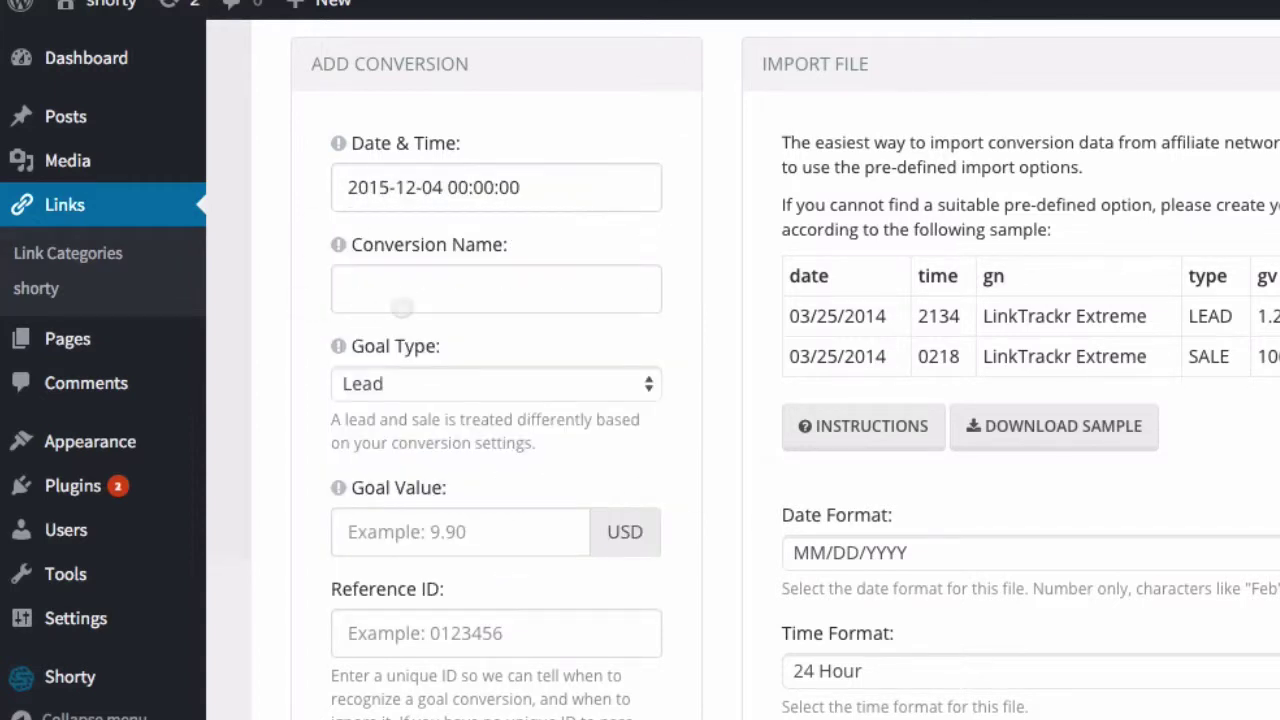
click(390, 385)
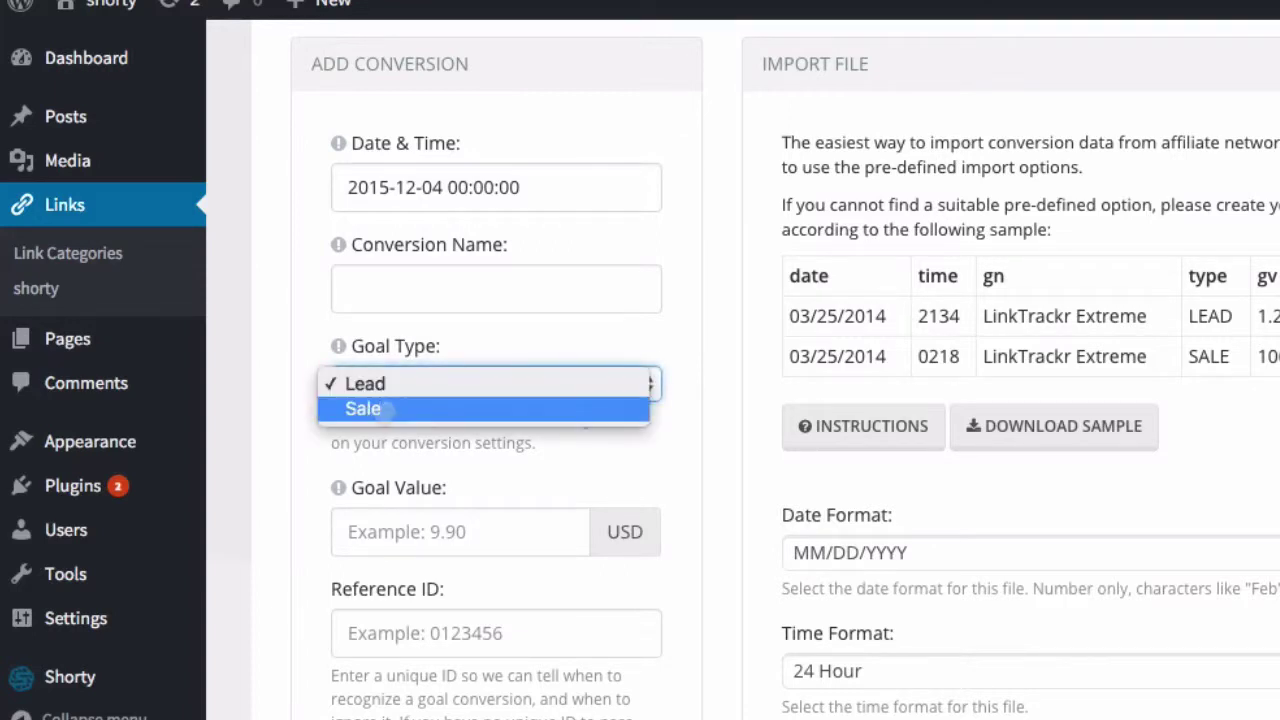
click(274, 472)
click(388, 534)
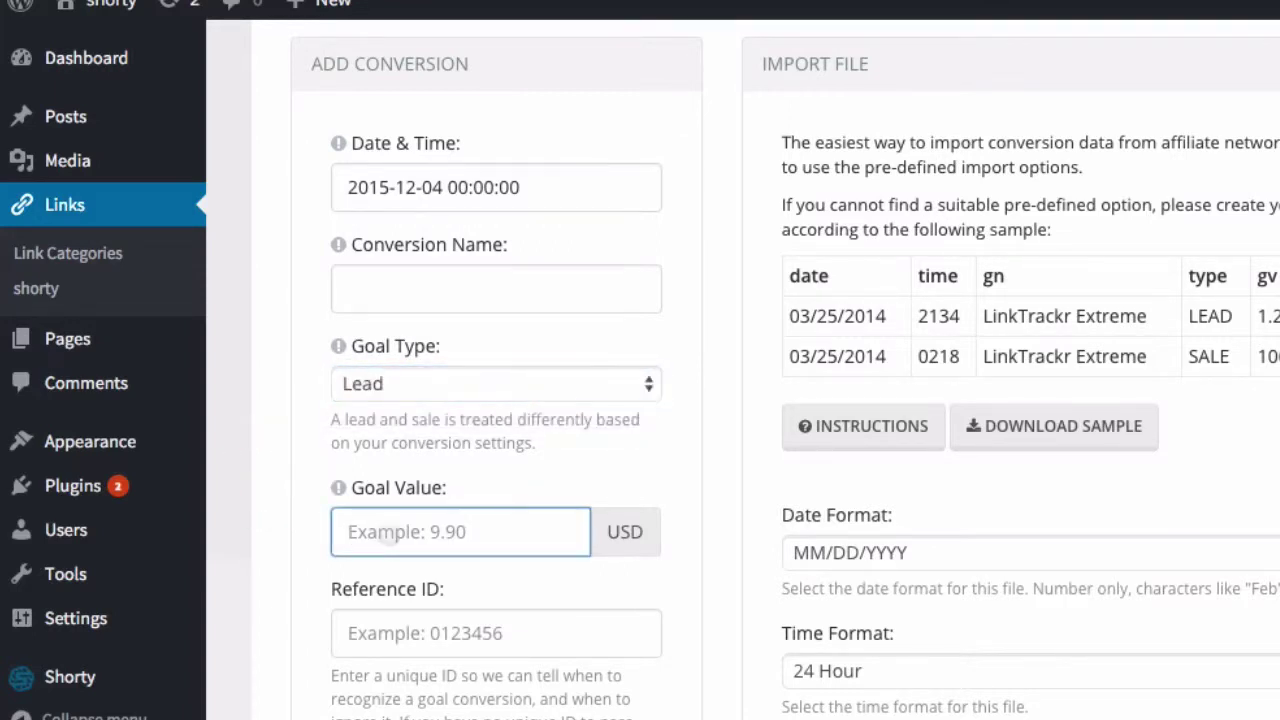
- Compare the first sale's payout in the Excel transactions sheet with the Goal Value field of Shorty's conversion form
key(super+Tab)
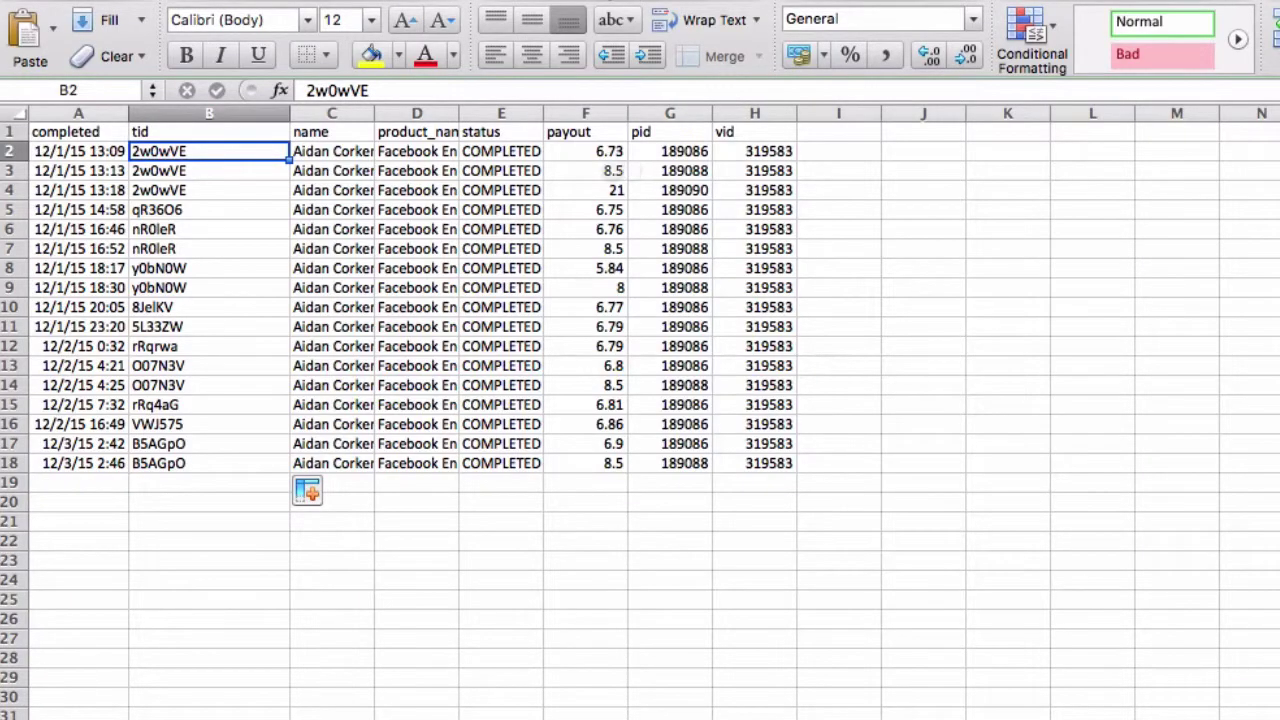
click(585, 152)
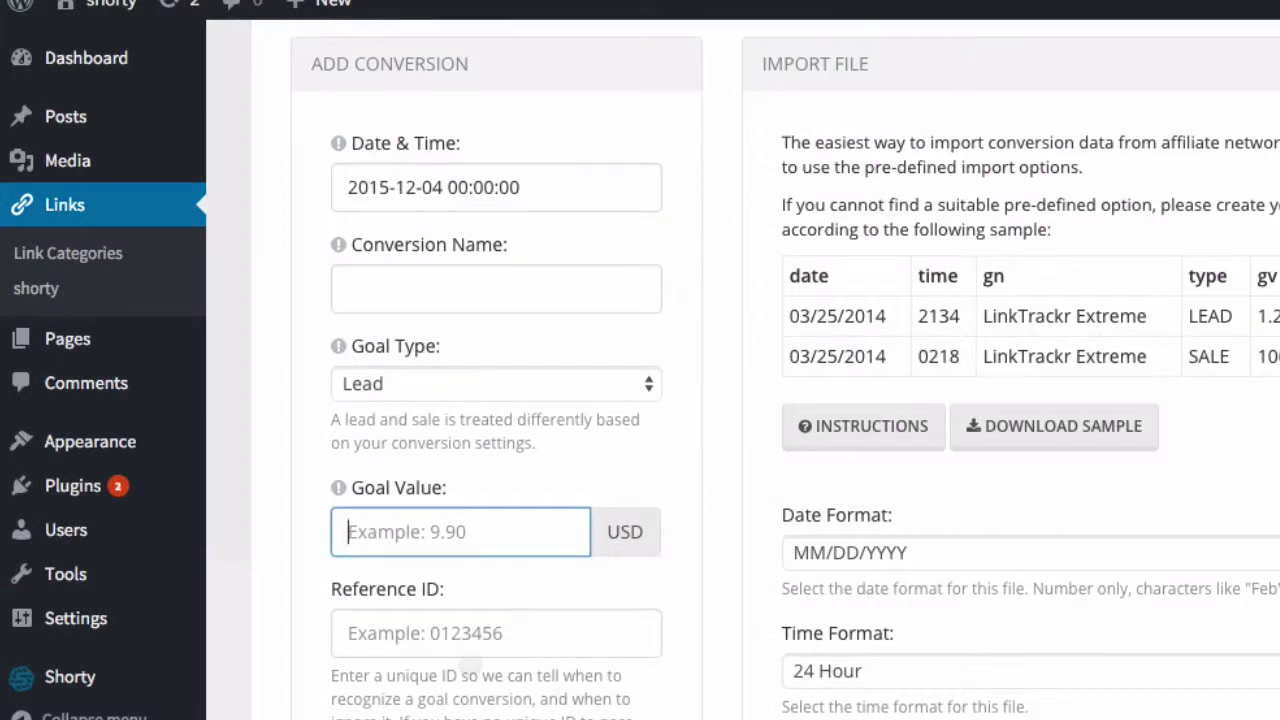
scroll(470, 664, down, 2)
scroll(470, 664, down, 1)
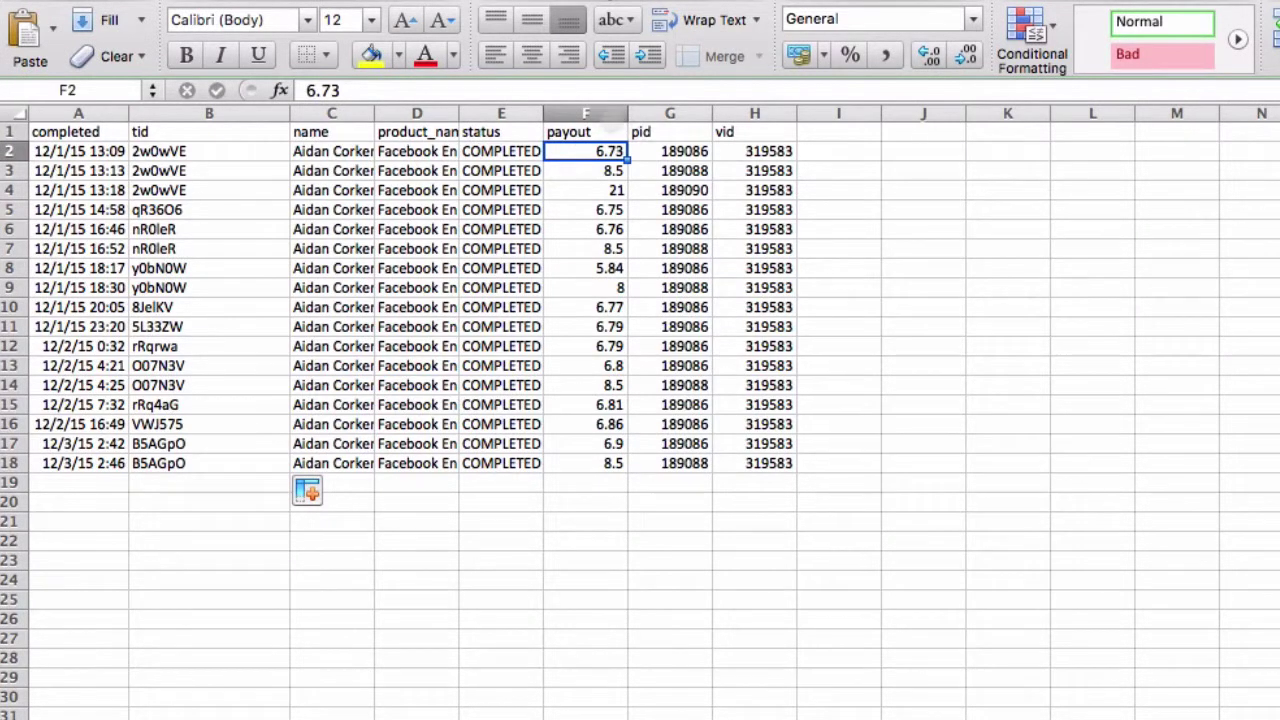
- In Excel, widen the payout column to 17.33, widen the product_name column, and copy the product name in D2
drag(628, 113, 685, 113)
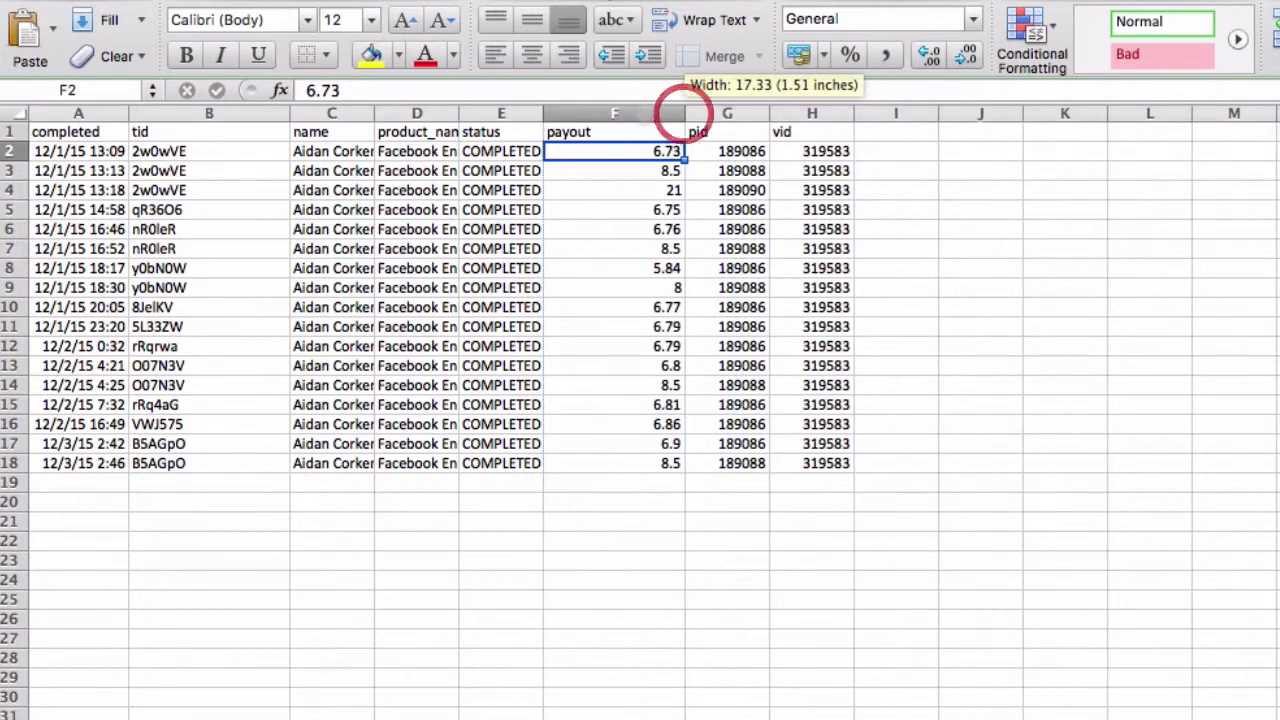
drag(459, 113, 559, 113)
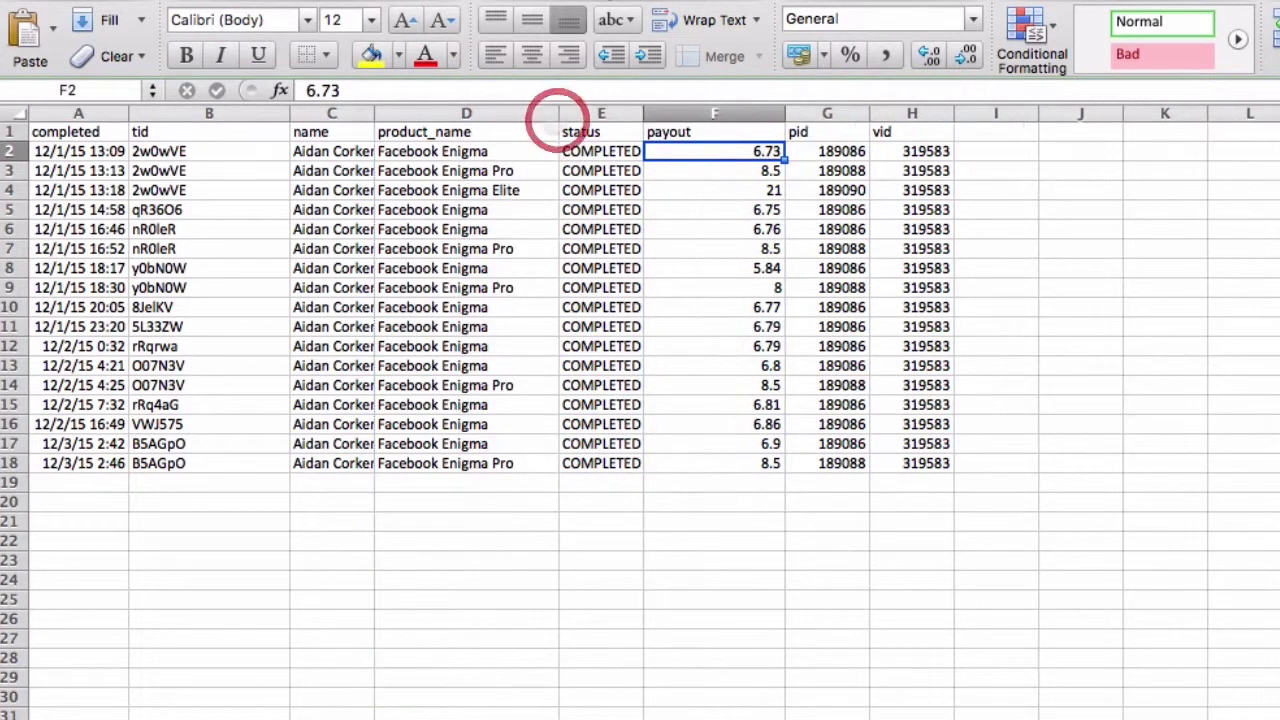
click(420, 152)
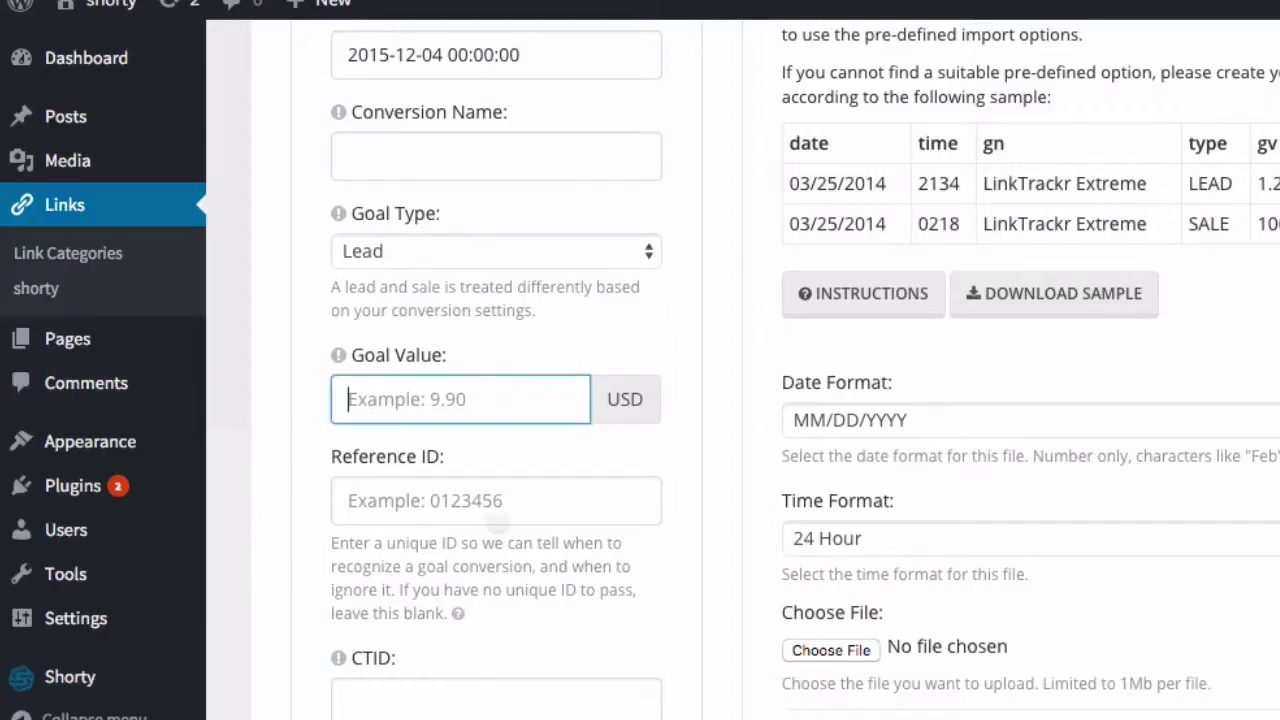
- Return to Shorty's Add Conversion form and enter Facebook Enigma as the conversion name
scroll(475, 250, up, 3)
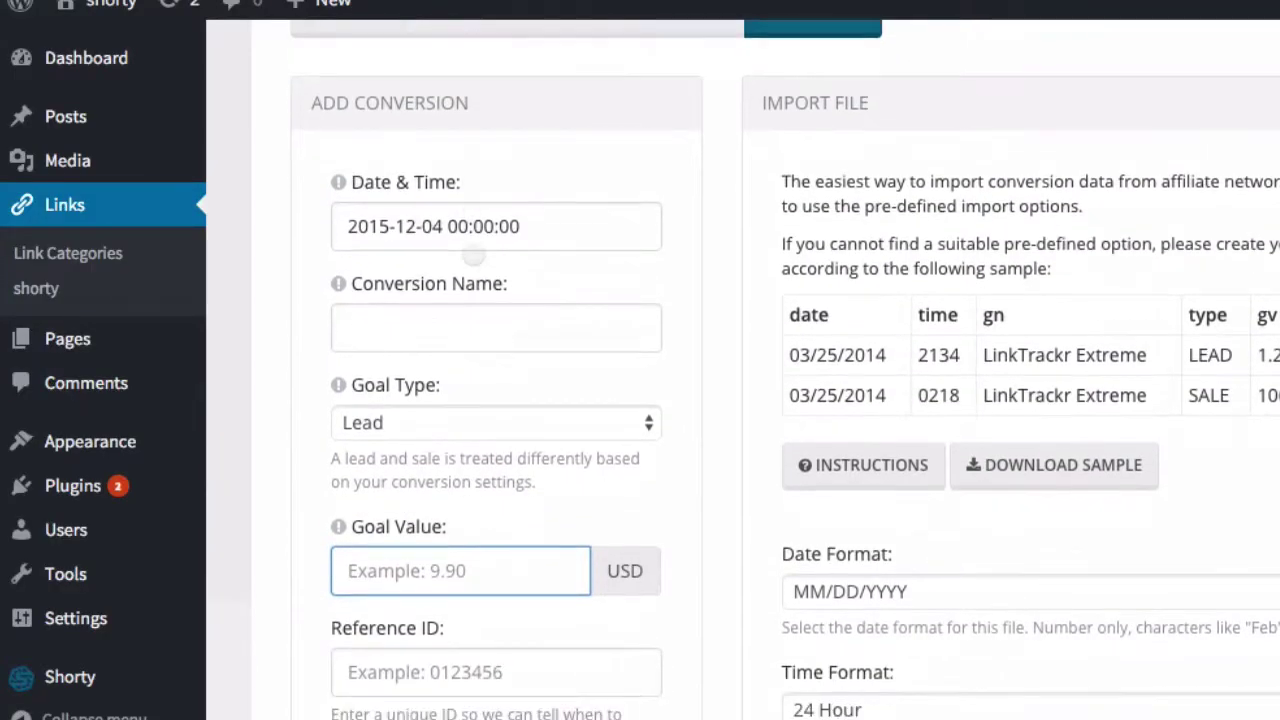
click(400, 337)
text(Facebook Enigma)
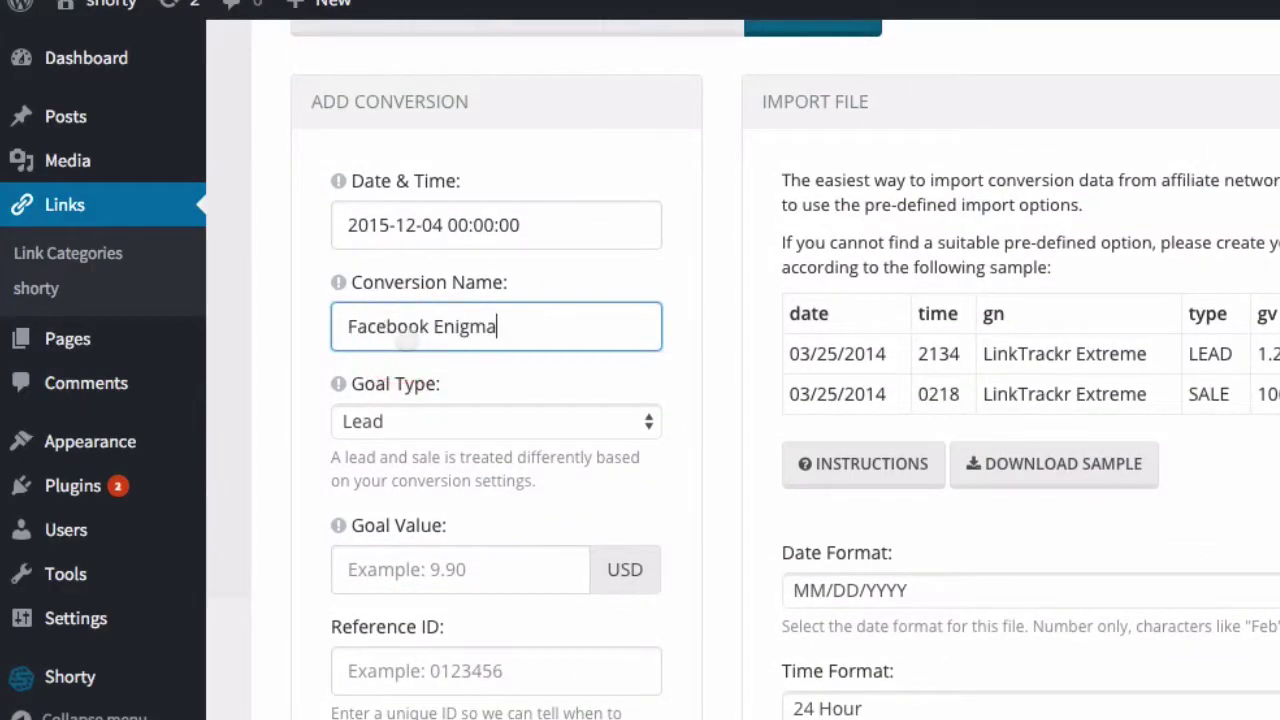
scroll(284, 533, down, 2)
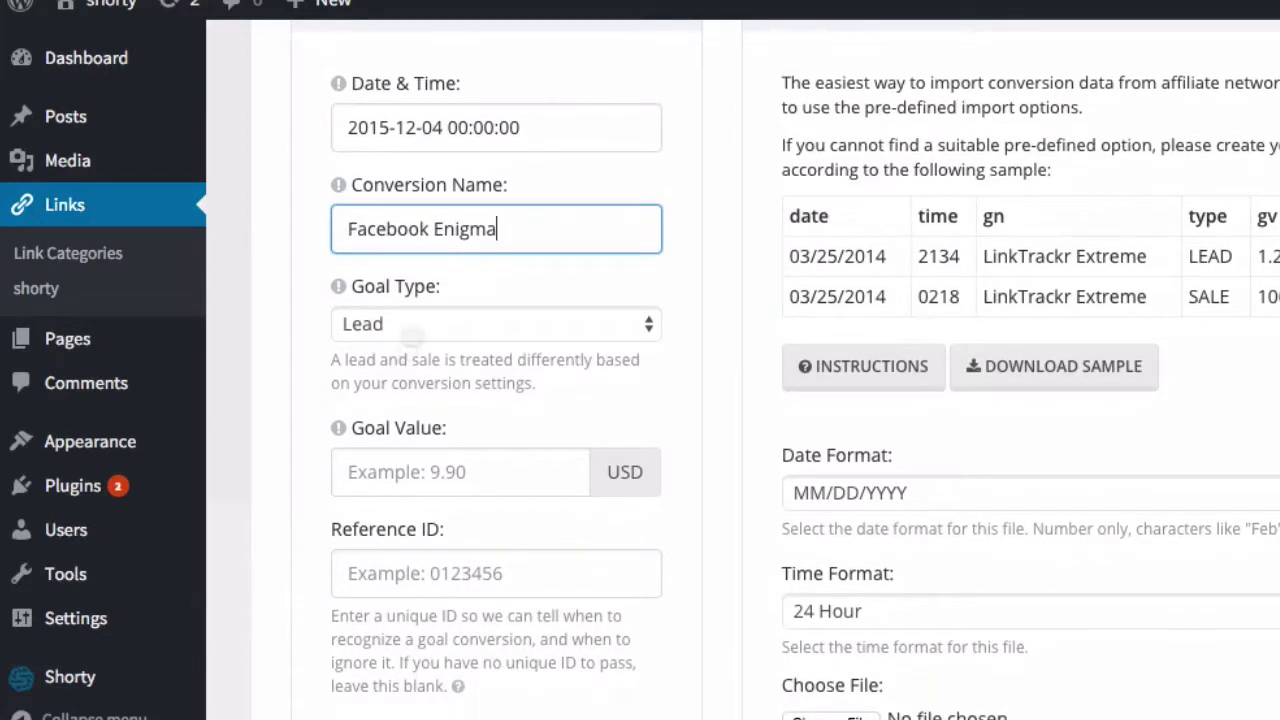
scroll(410, 497, down, 3)
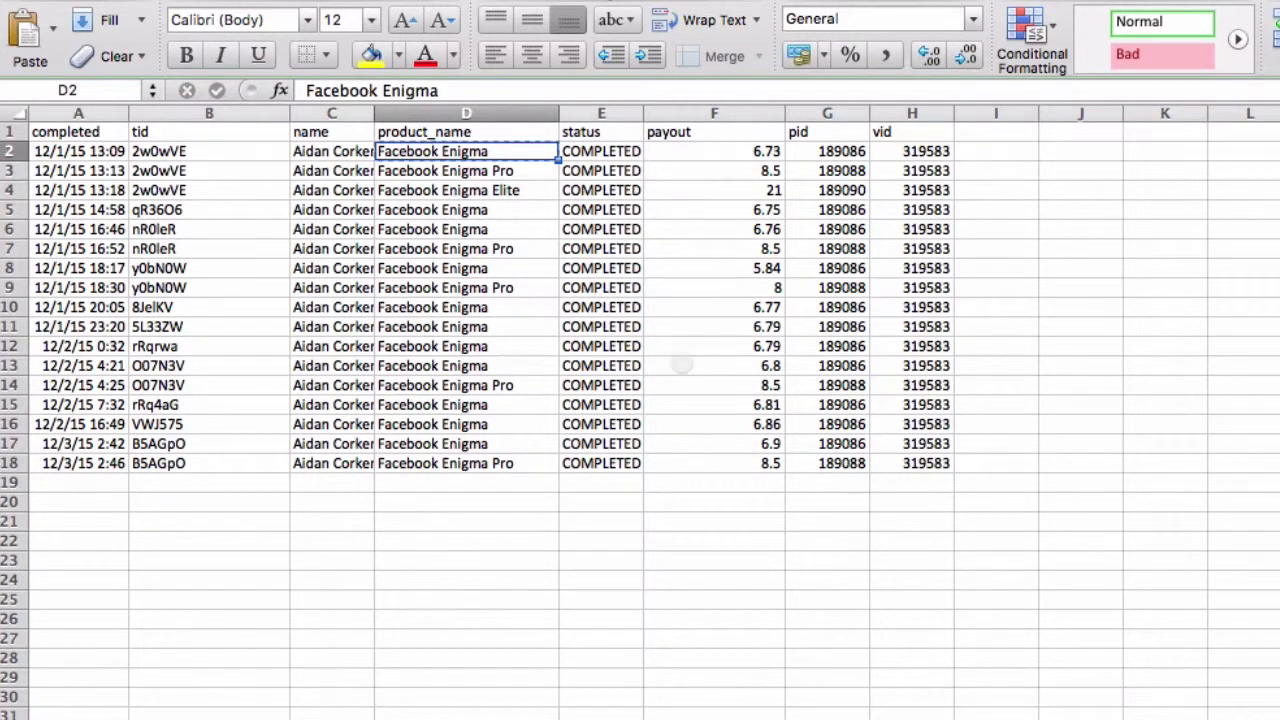
- Compare the form's Reference ID and CTID fields with the pid, vid and tid columns of the Excel transactions sheet
click(985, 406)
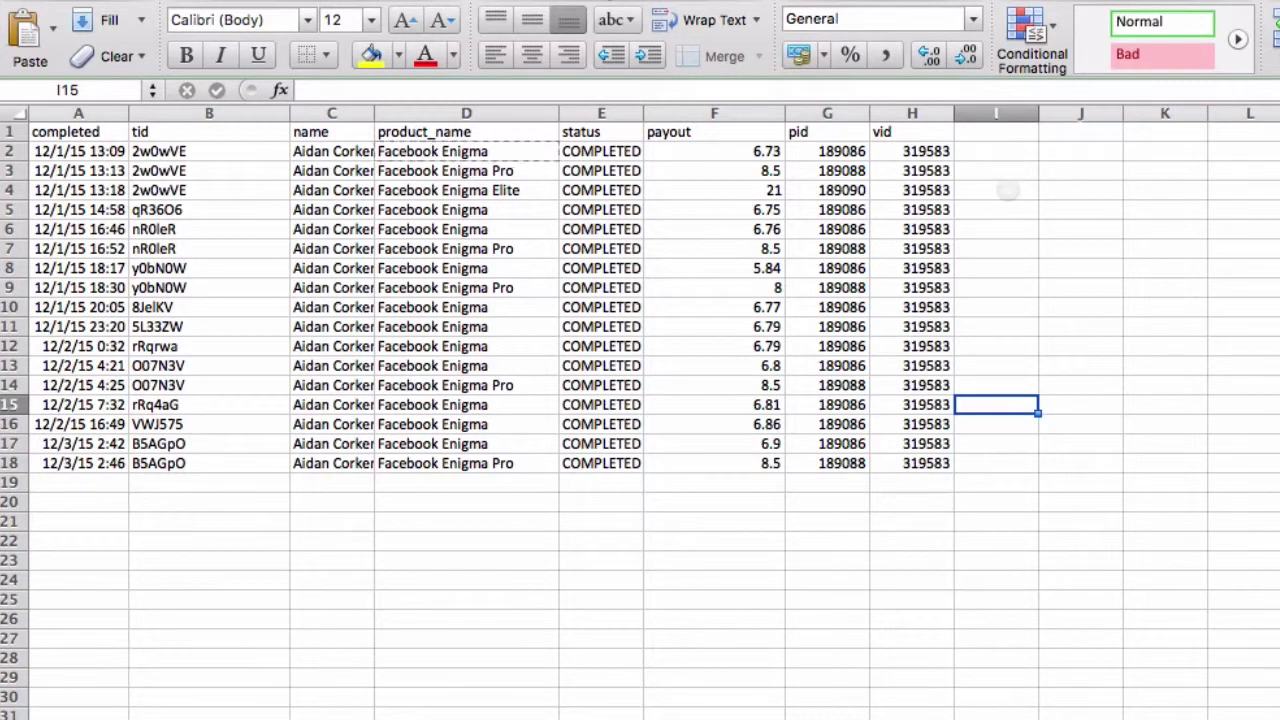
drag(915, 463, 851, 151)
click(1030, 190)
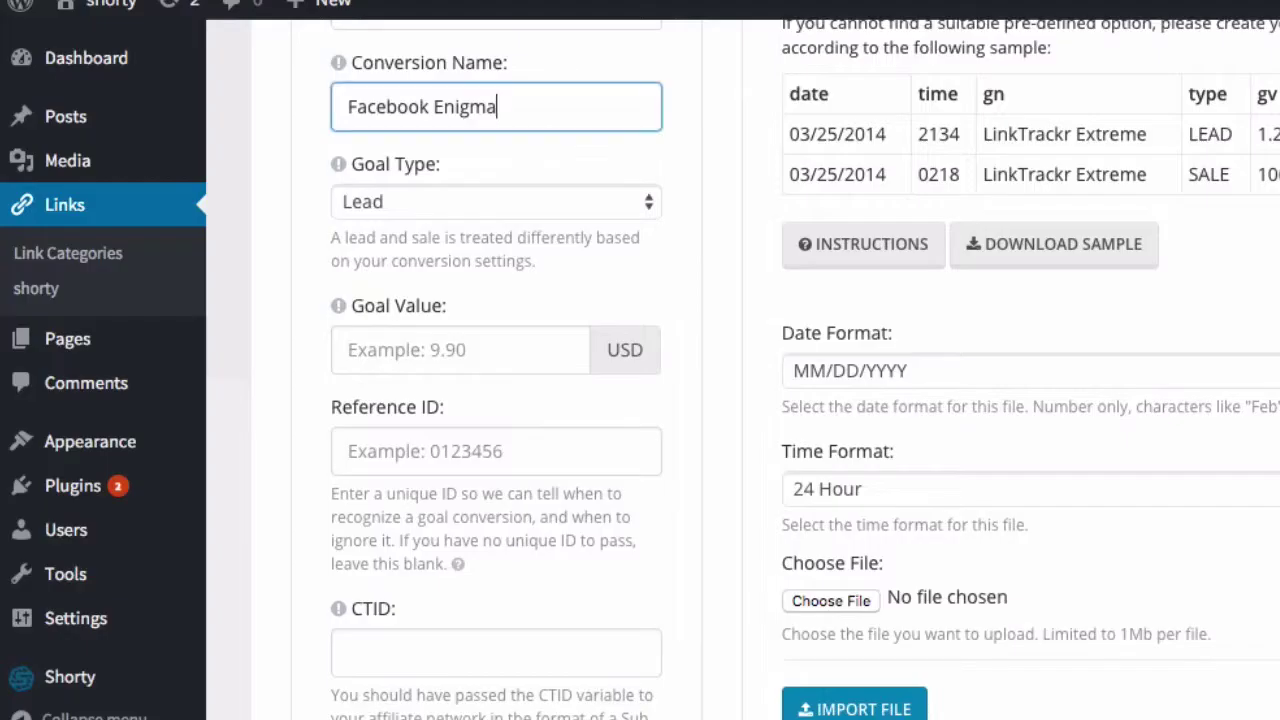
click(395, 456)
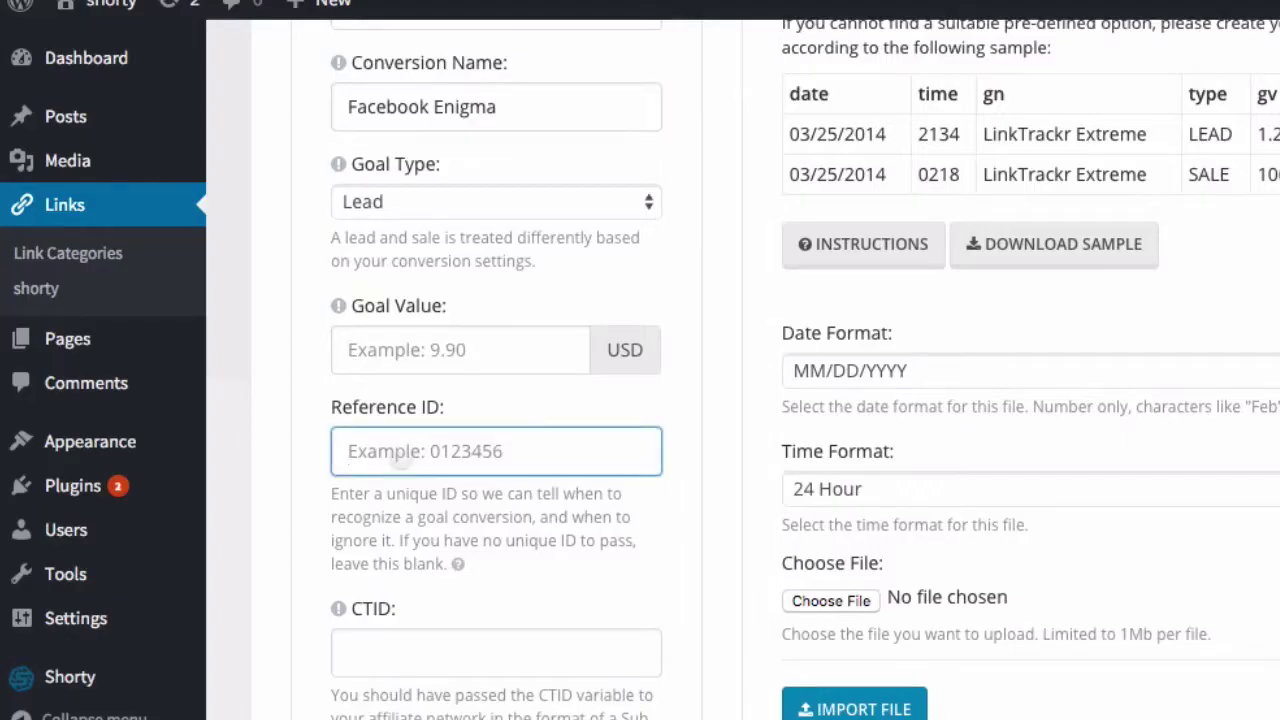
scroll(286, 629, down, 1)
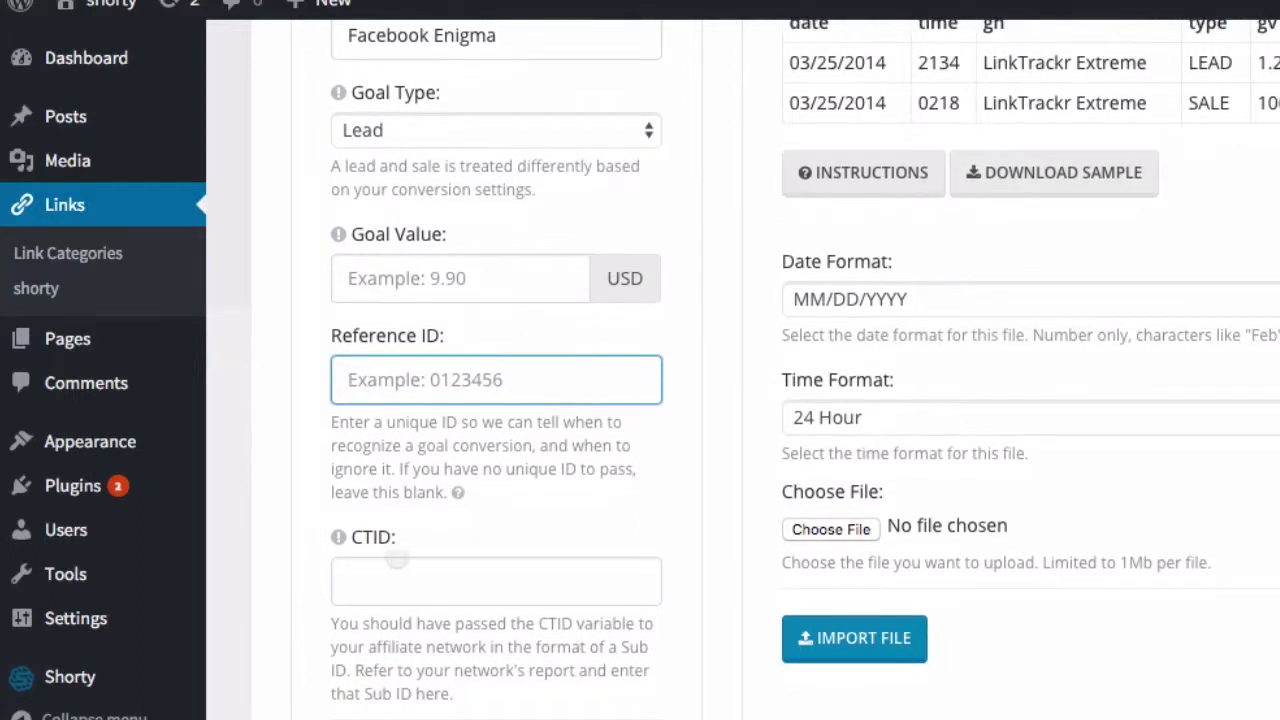
click(397, 562)
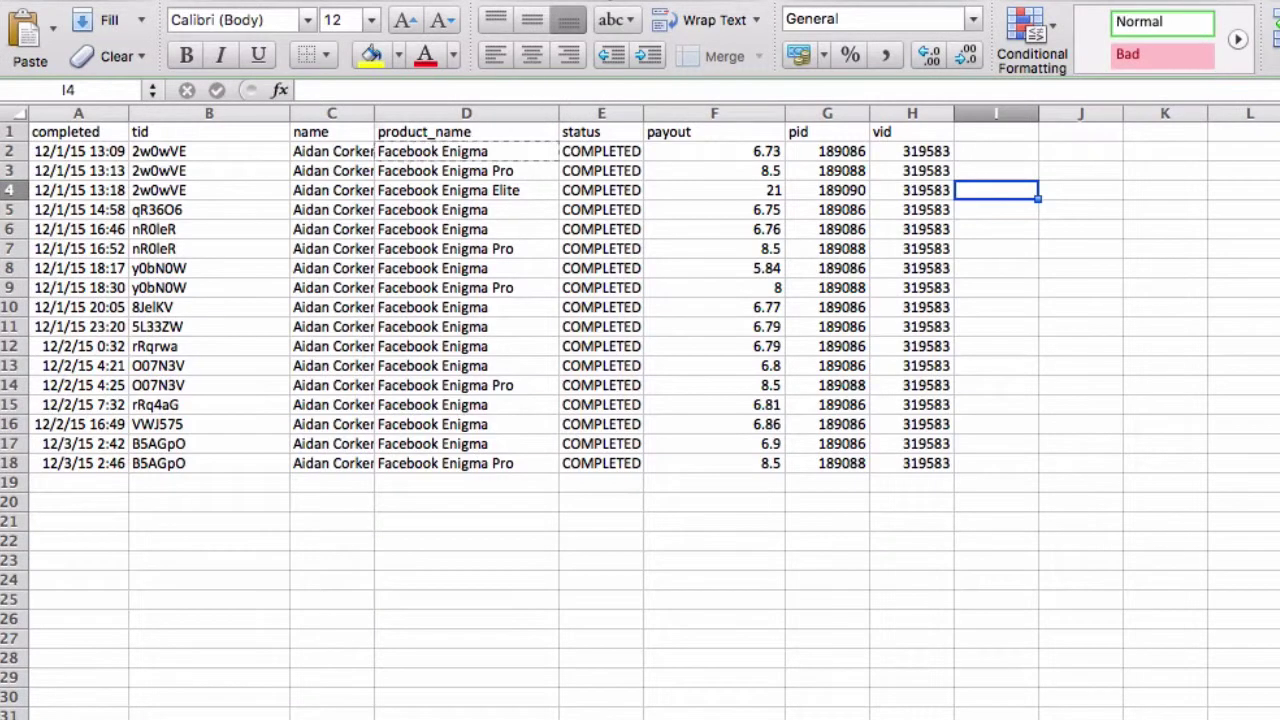
click(204, 151)
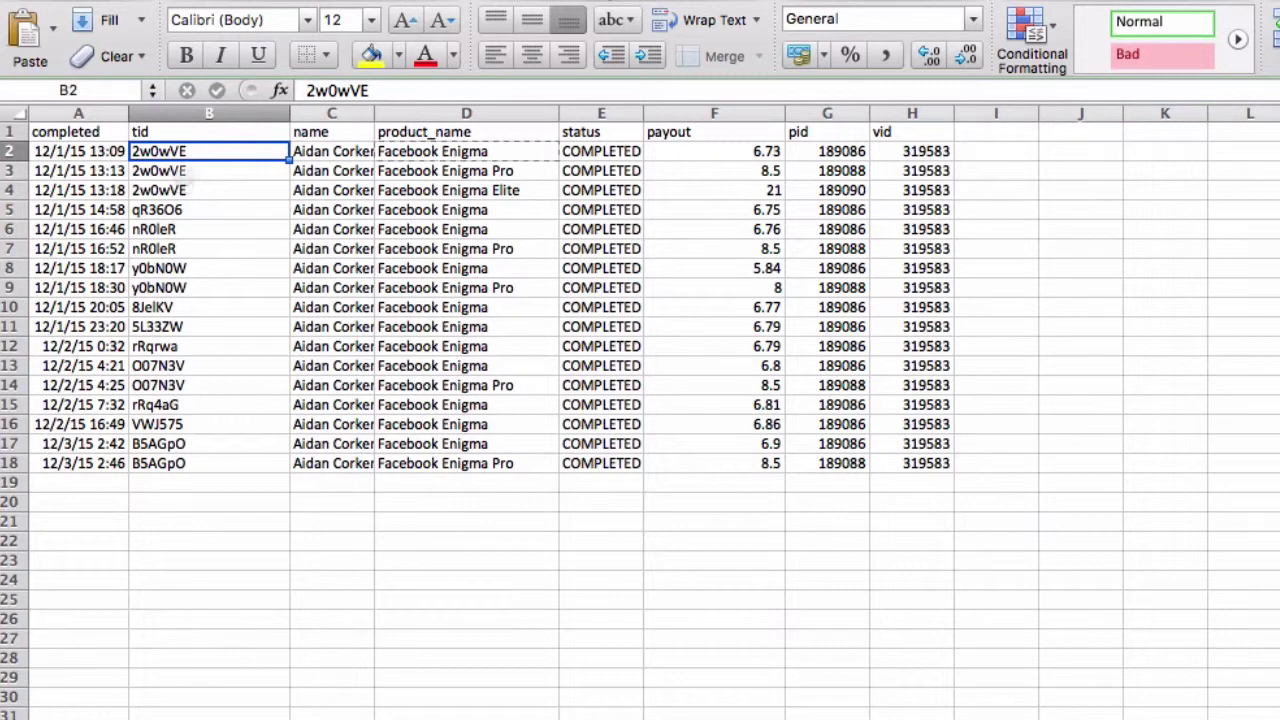
click(190, 172)
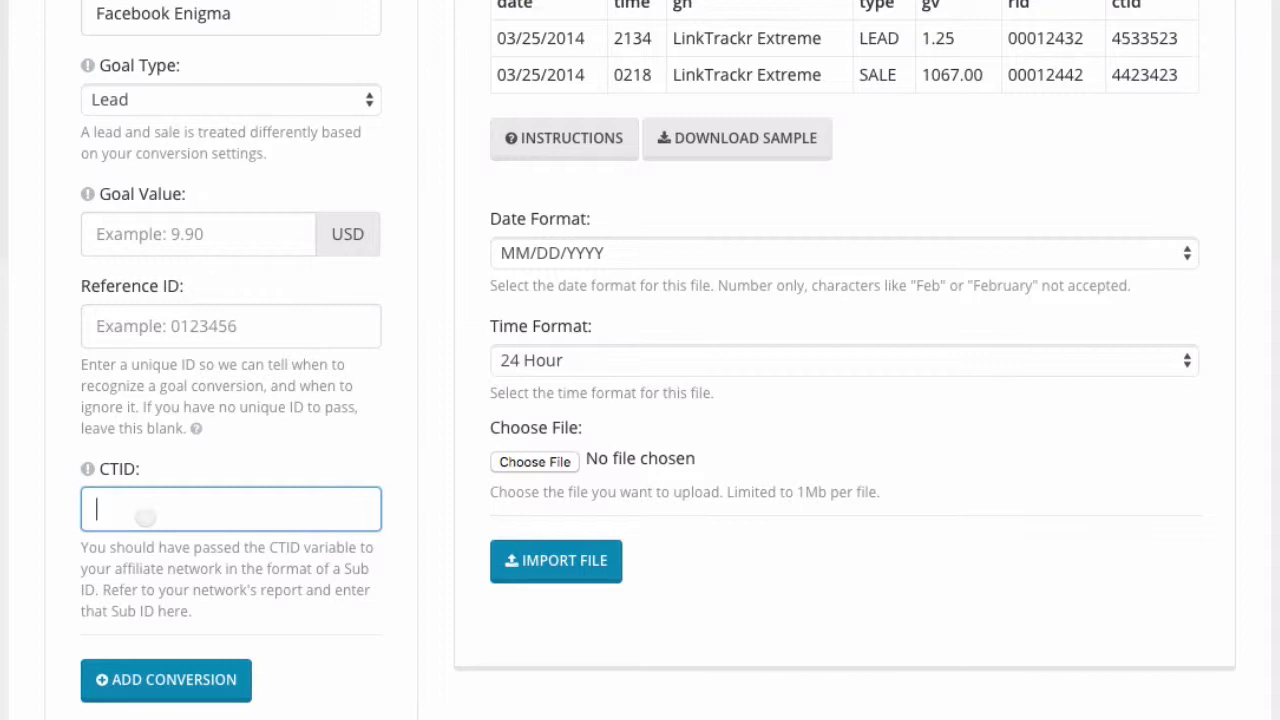
- Open the Import File instructions in Shorty and read the requirements for the date, time, gn, type, gv, rid and ctid columns
click(127, 665)
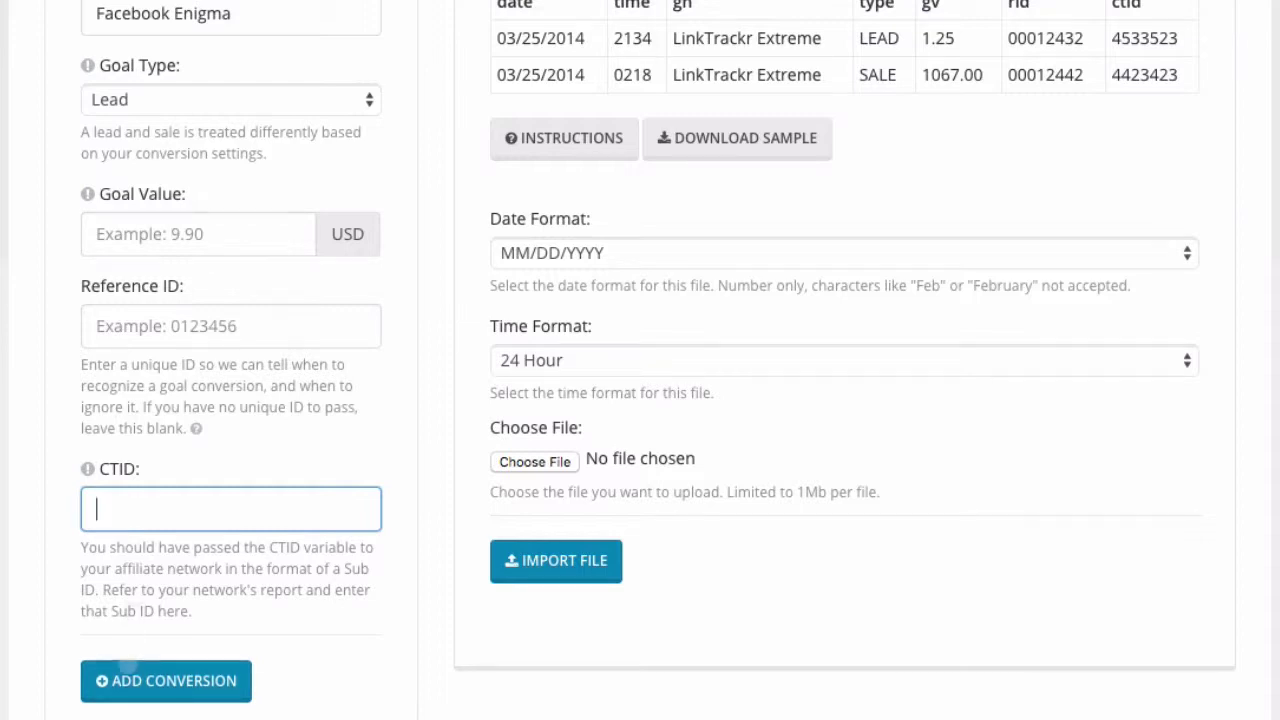
scroll(300, 636, up, 3)
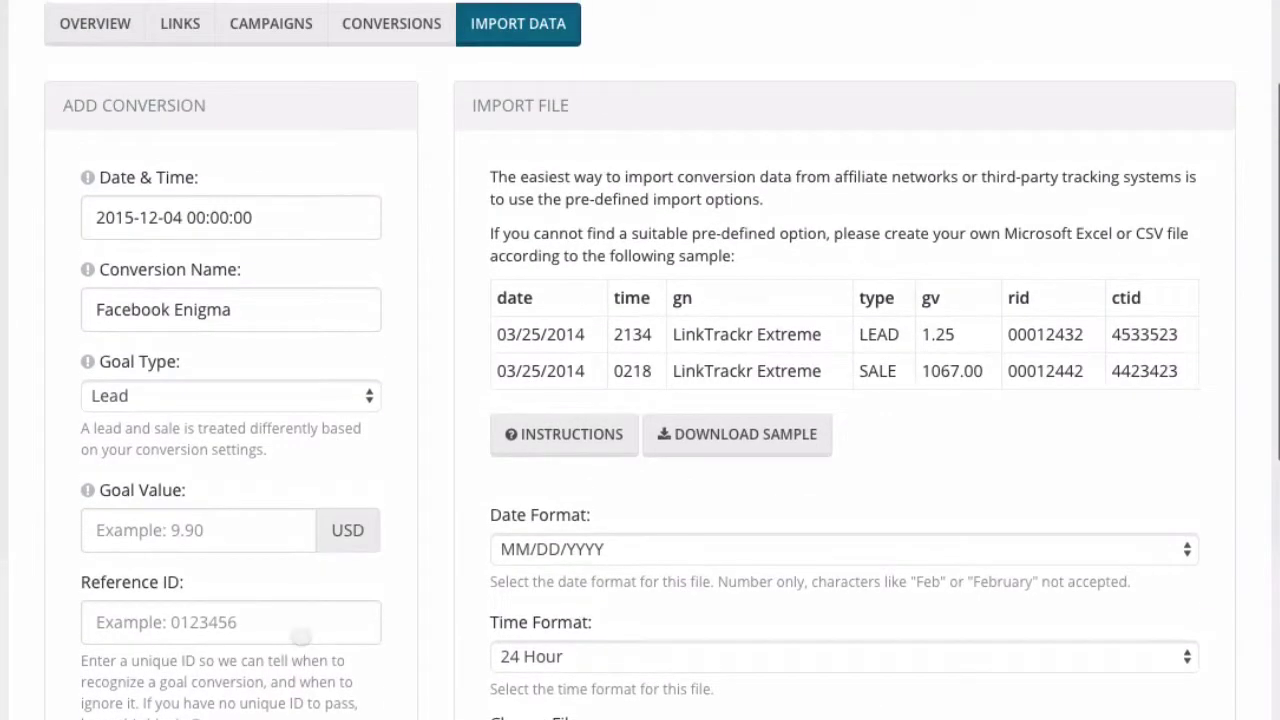
scroll(428, 331, down, 1)
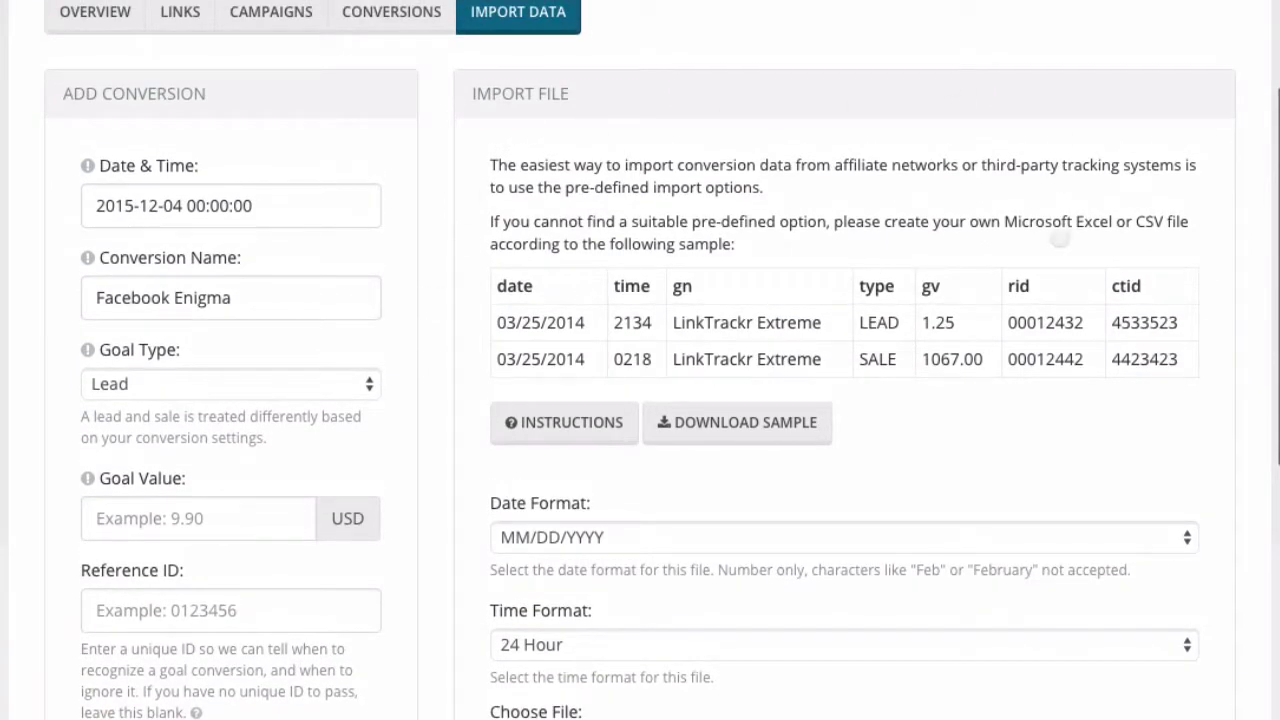
scroll(673, 269, down, 2)
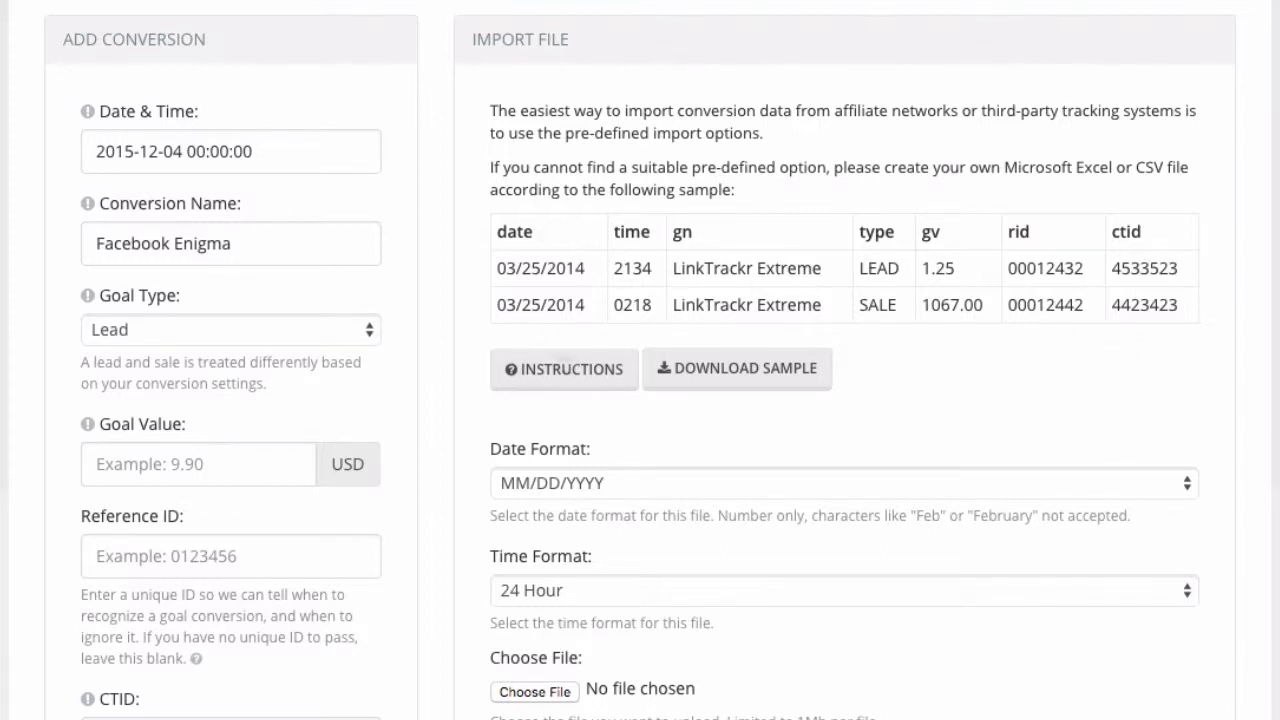
click(571, 365)
scroll(553, 480, down, 3)
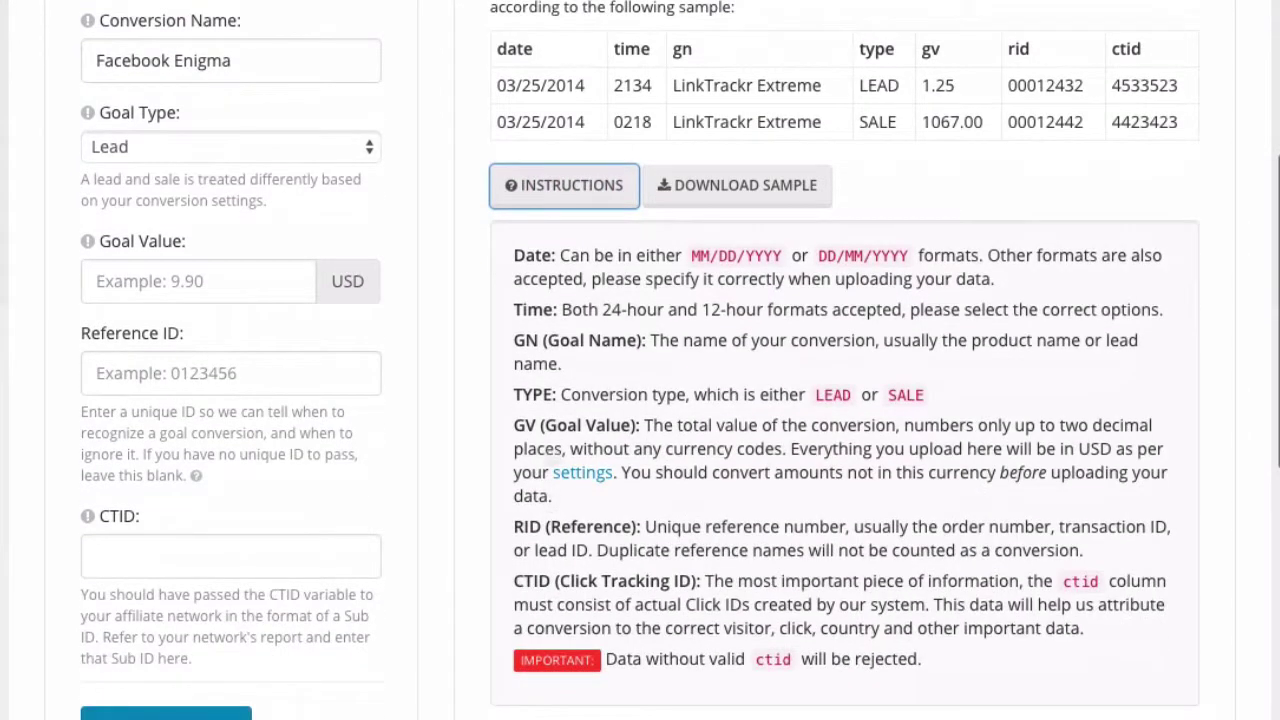
drag(955, 658, 508, 258)
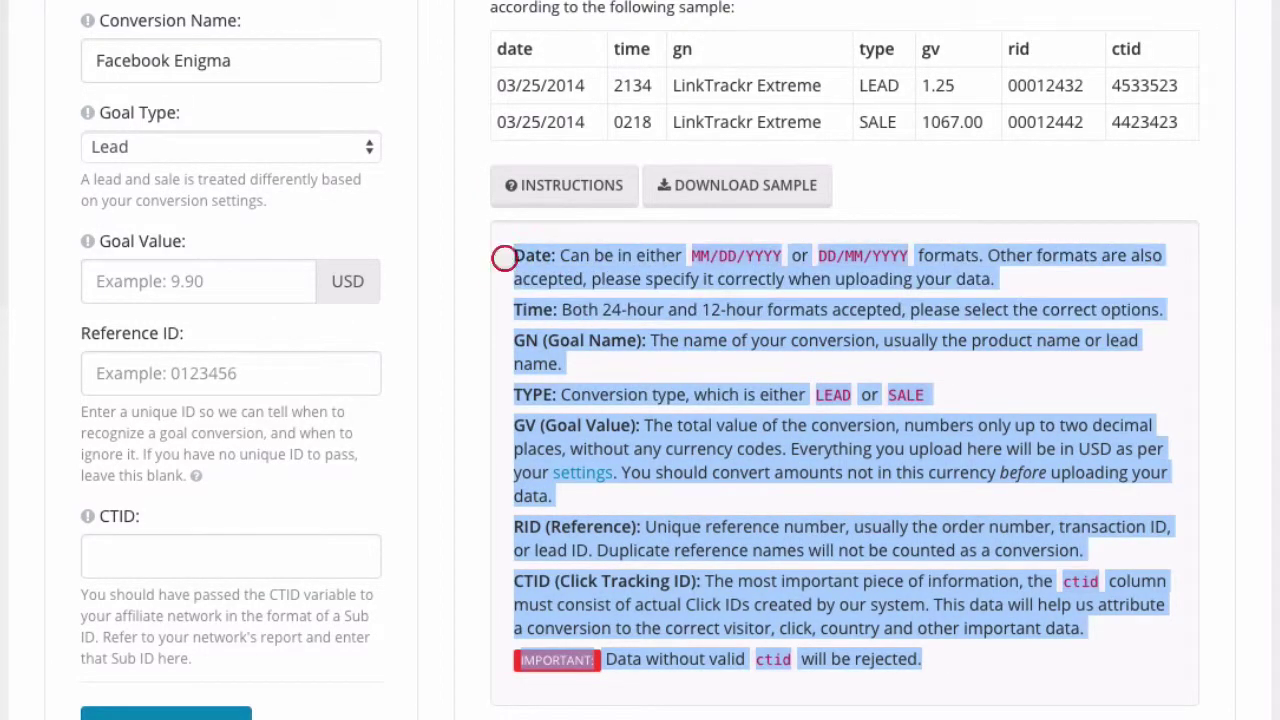
click(580, 293)
scroll(507, 334, up, 1)
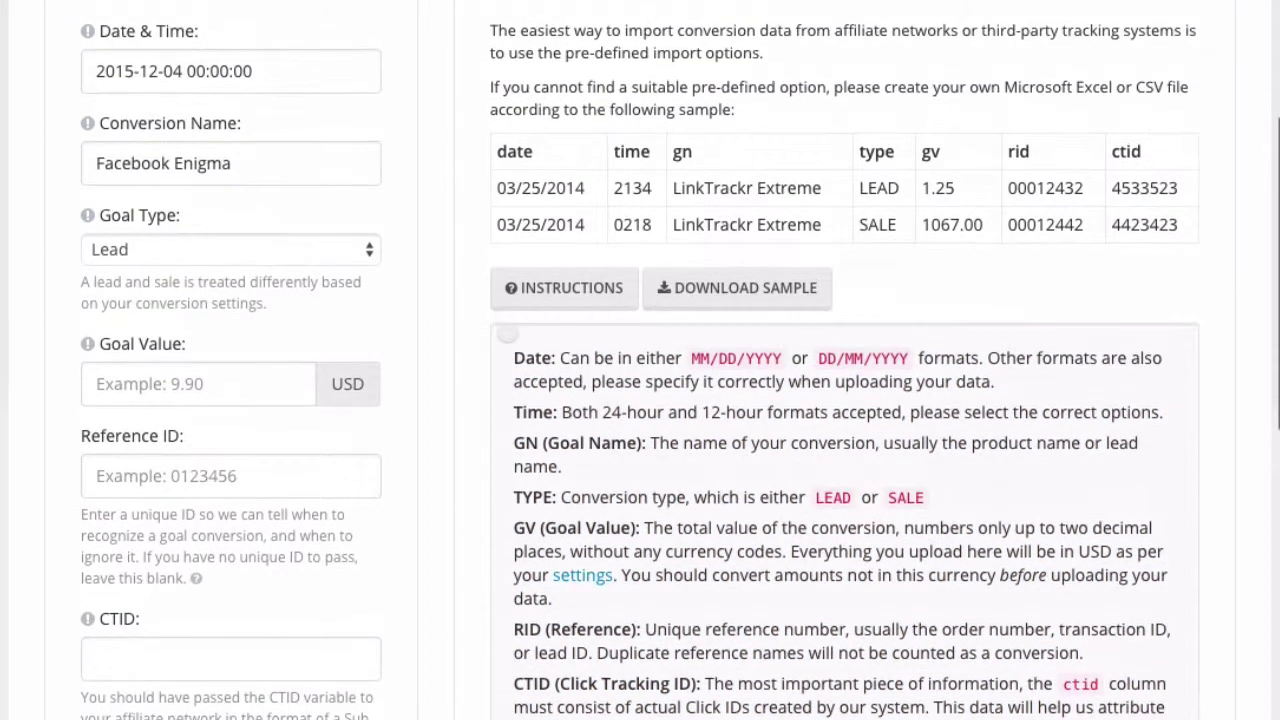
- Examine the column headers of the sample import table, from date through ctid
click(795, 289)
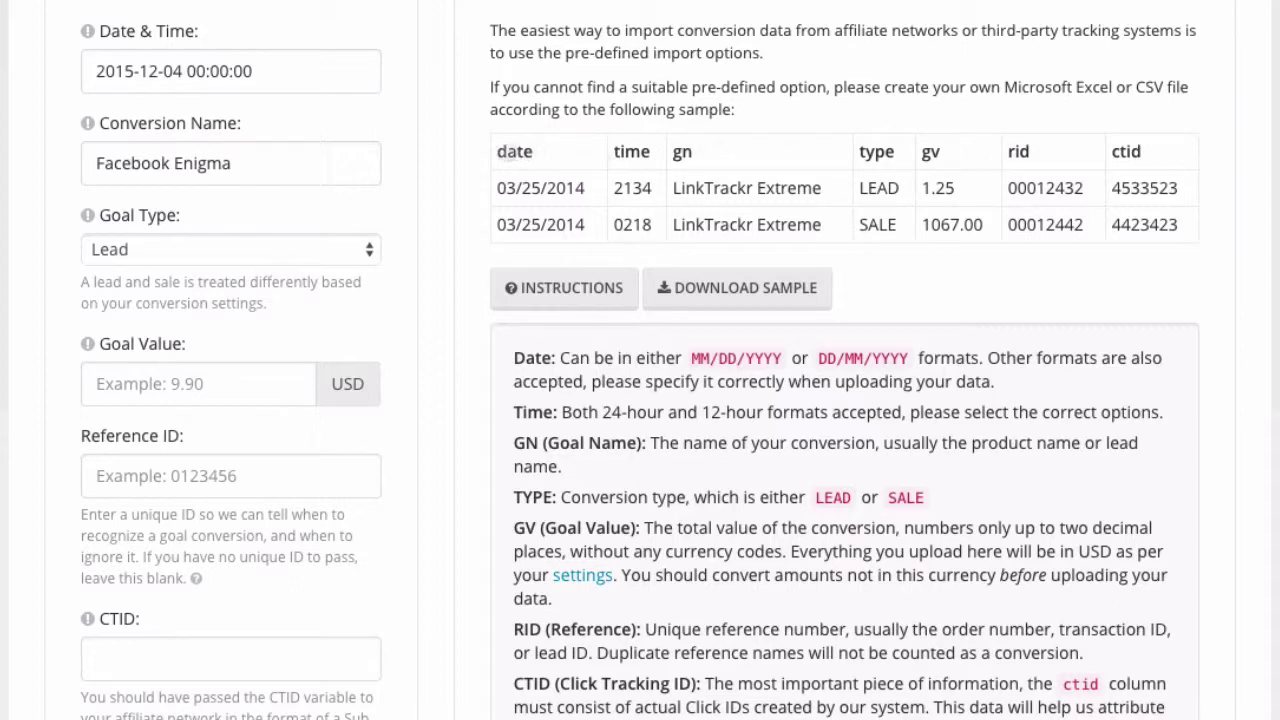
drag(492, 151, 1140, 155)
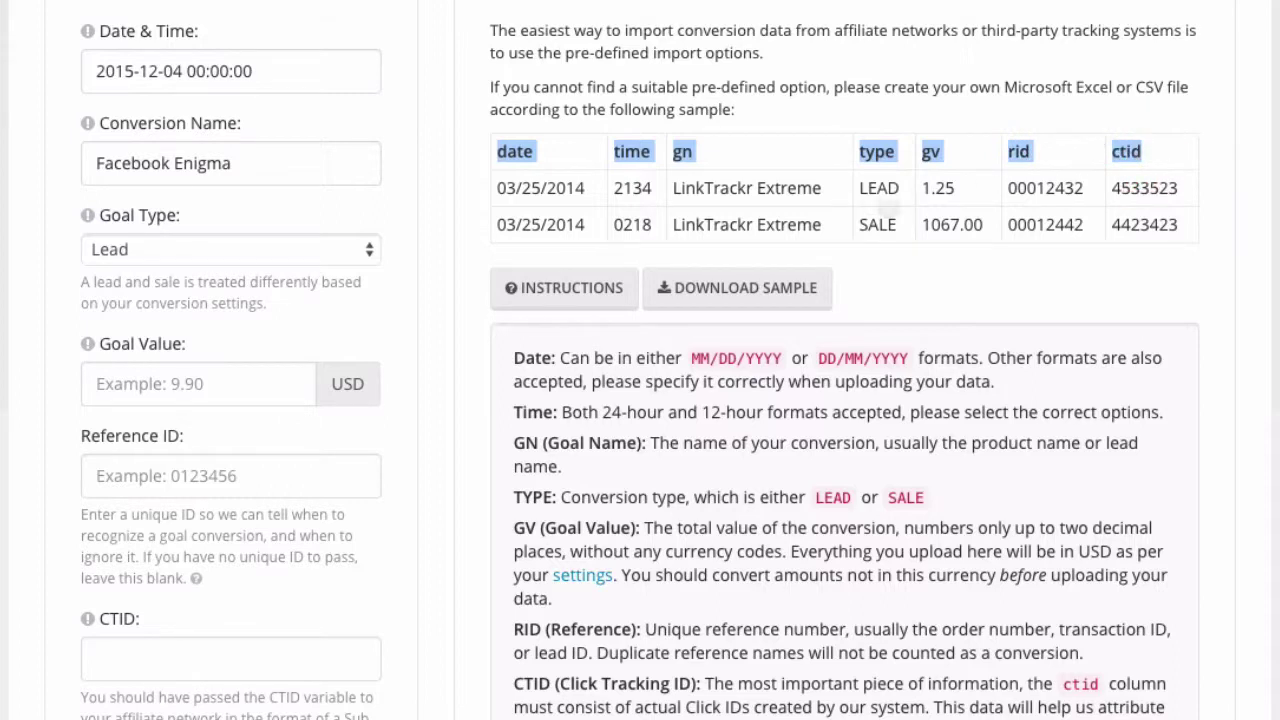
click(889, 207)
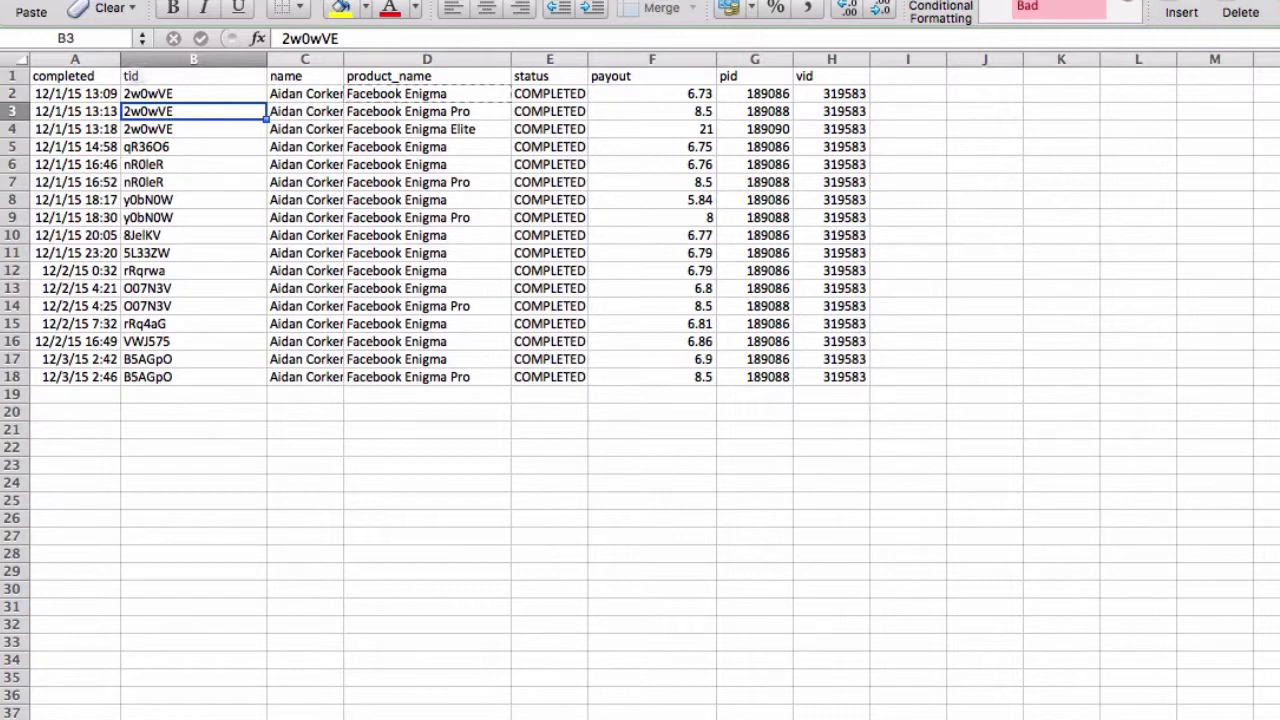
- In the Excel transactions sheet, rename the tid header to ctid and the payout header to gv
click(193, 76)
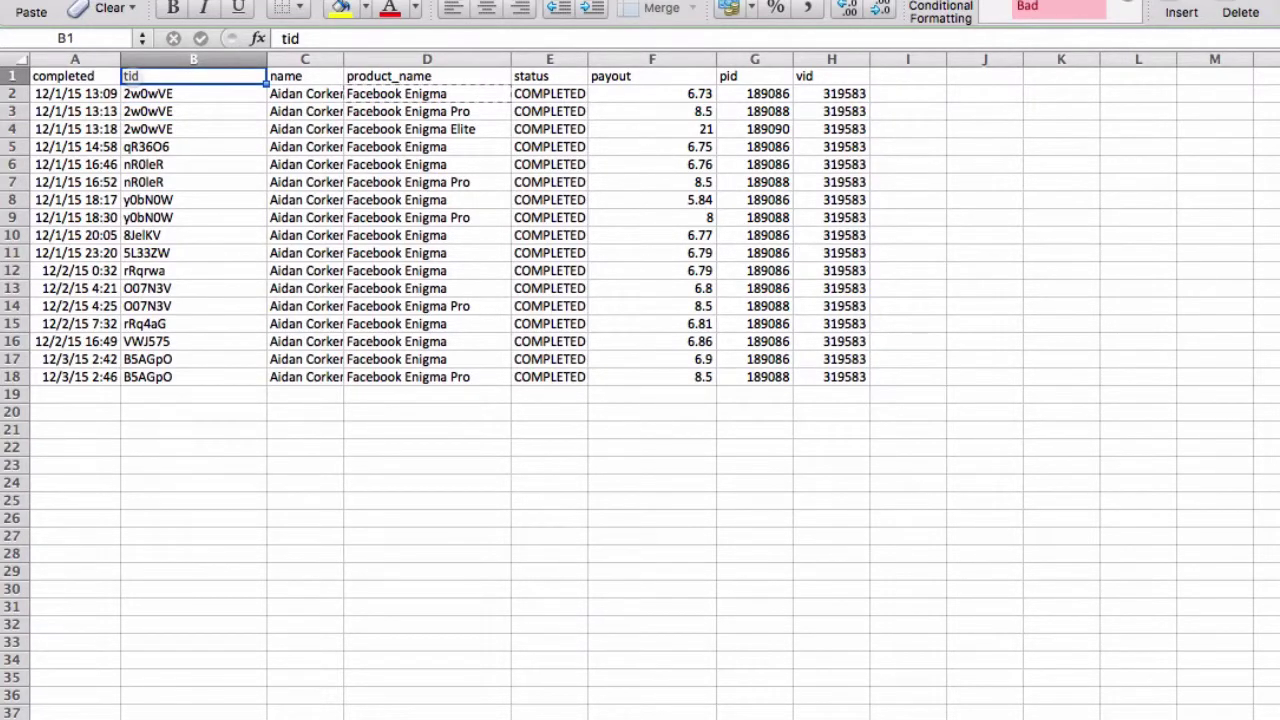
double_click(124, 76)
text(c)
click(196, 465)
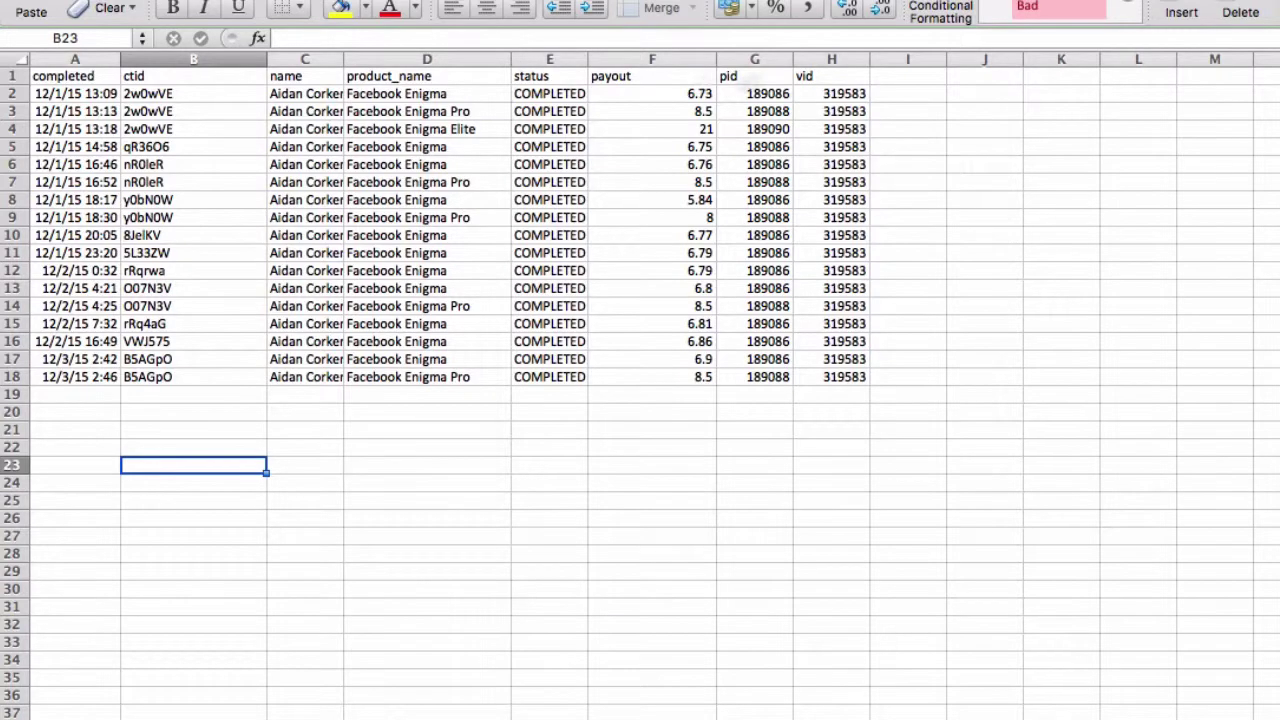
click(625, 80)
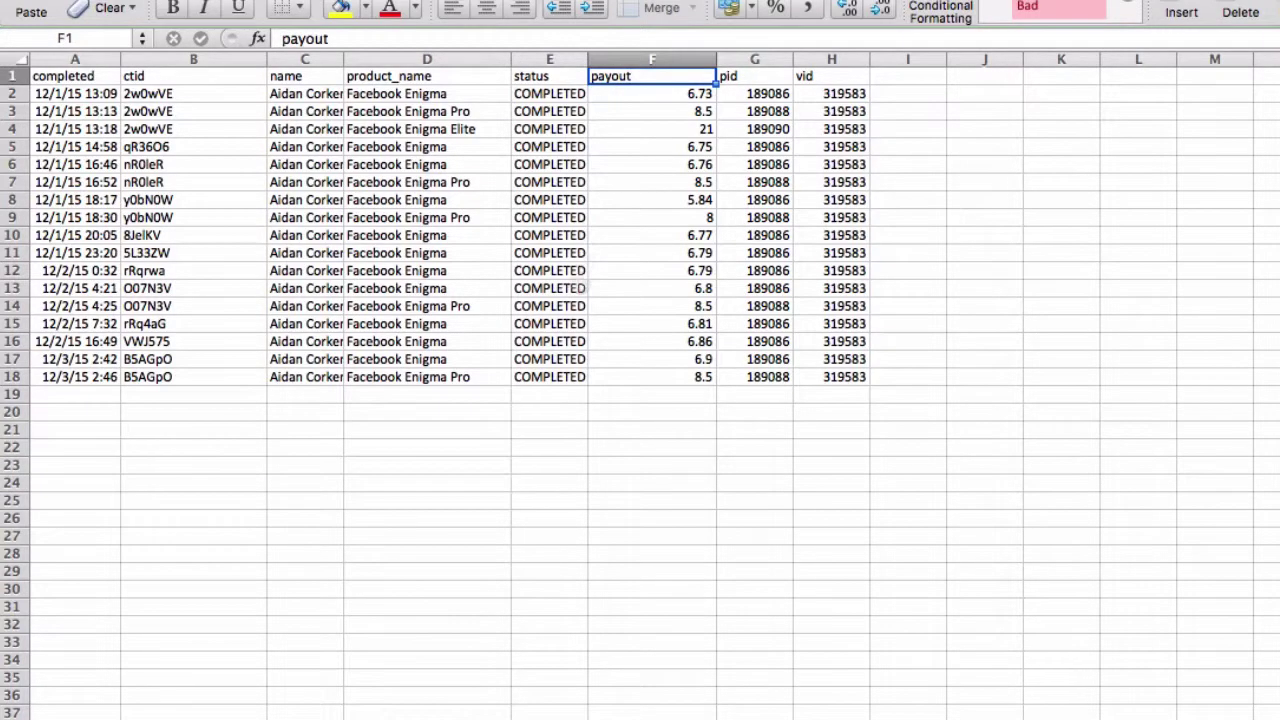
text(gv)
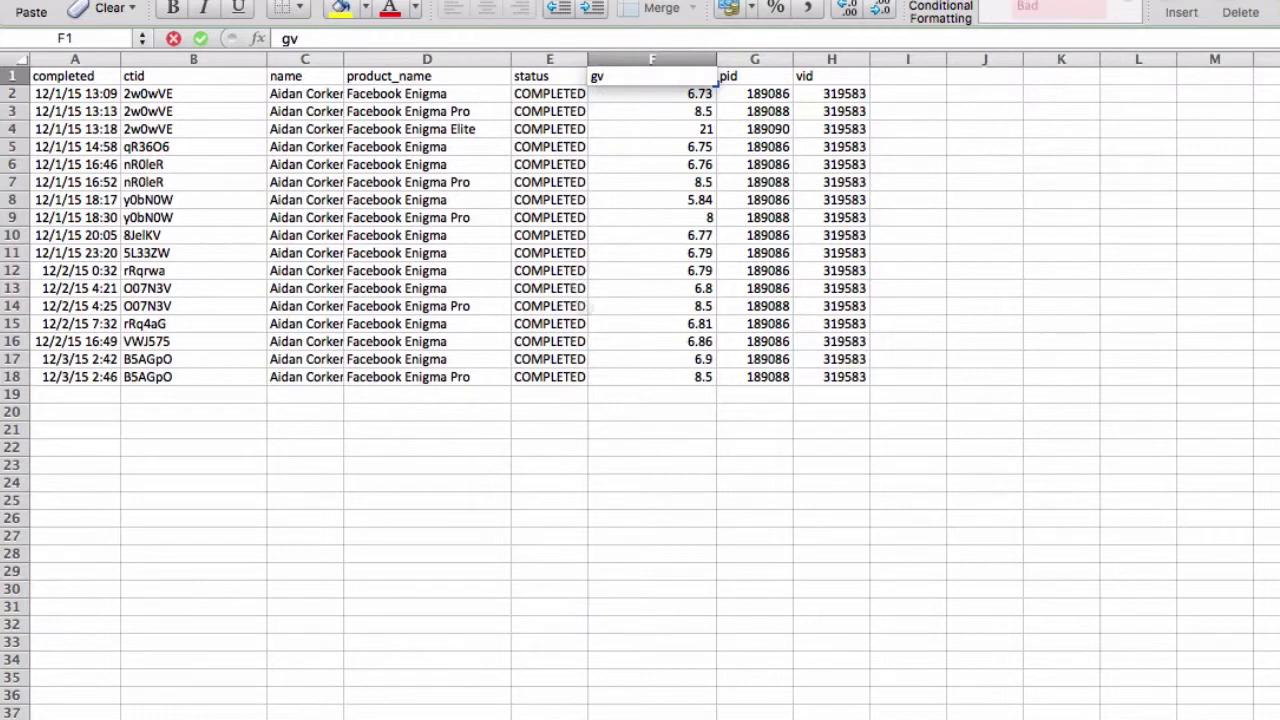
click(611, 466)
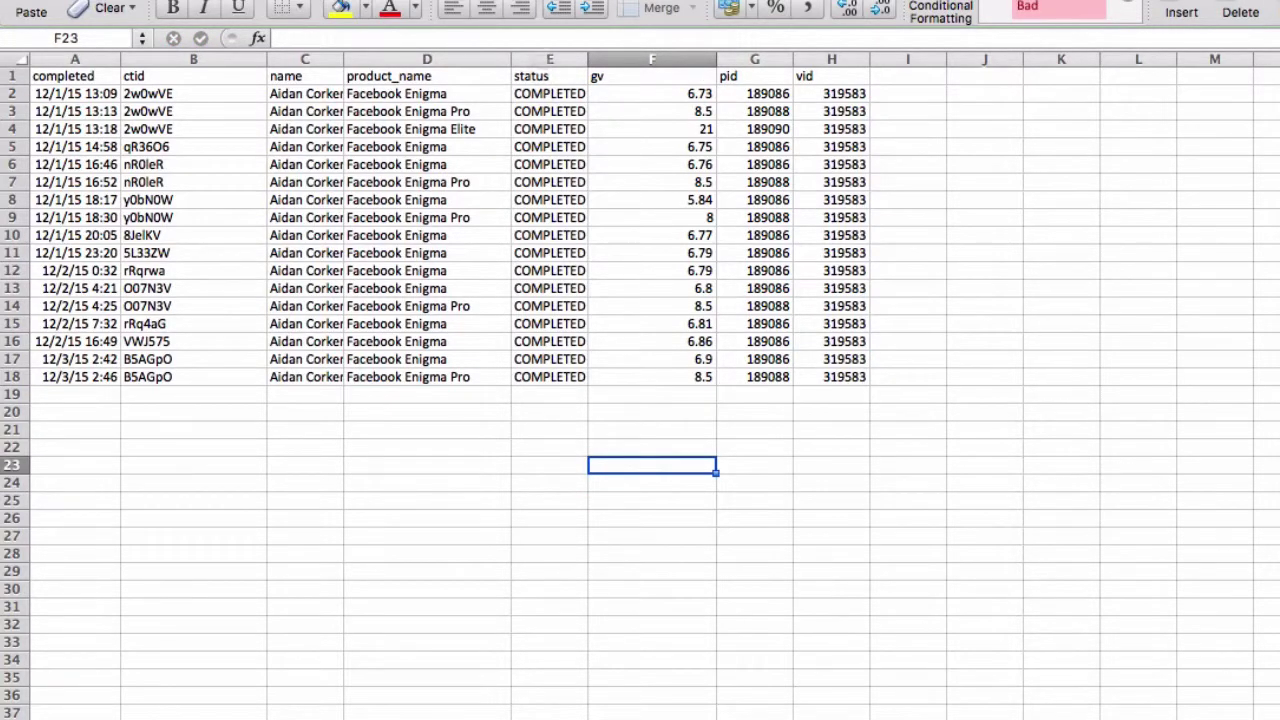
- Delete the status, pid and vid columns from the transactions sheet
click(549, 59)
right_click(549, 61)
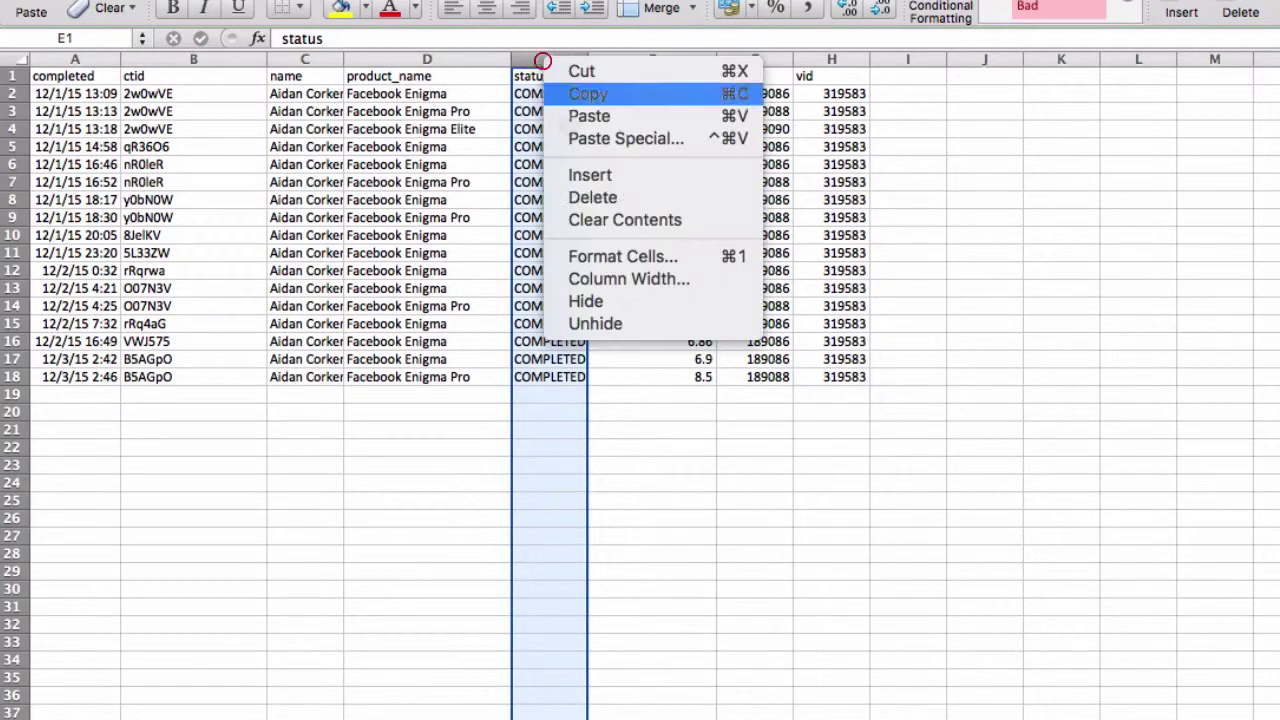
click(590, 197)
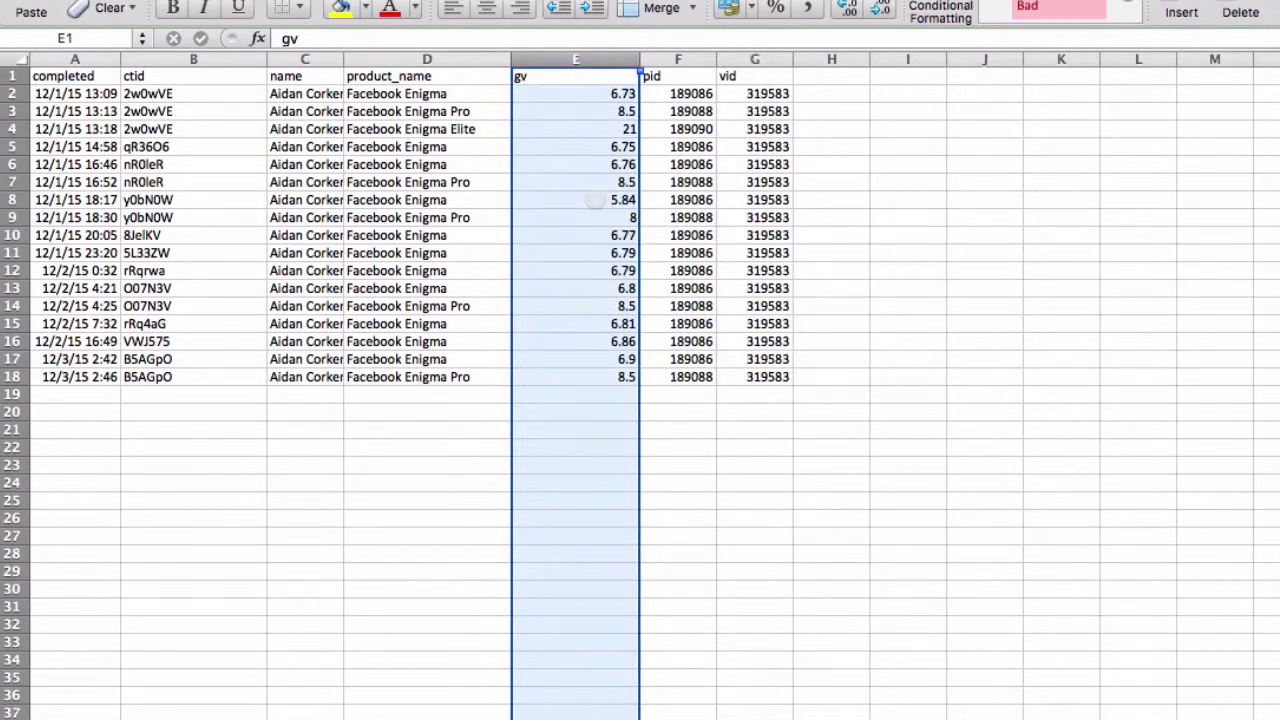
drag(700, 62, 740, 60)
right_click(740, 60)
click(903, 198)
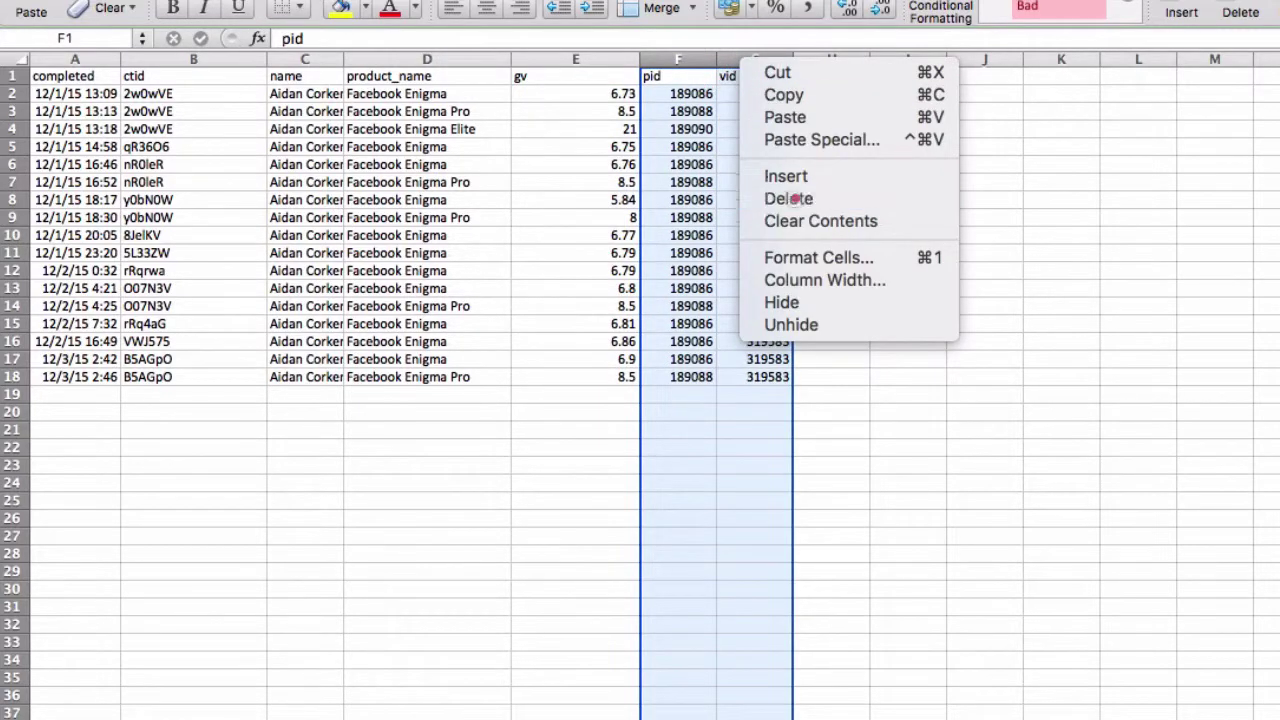
click(597, 435)
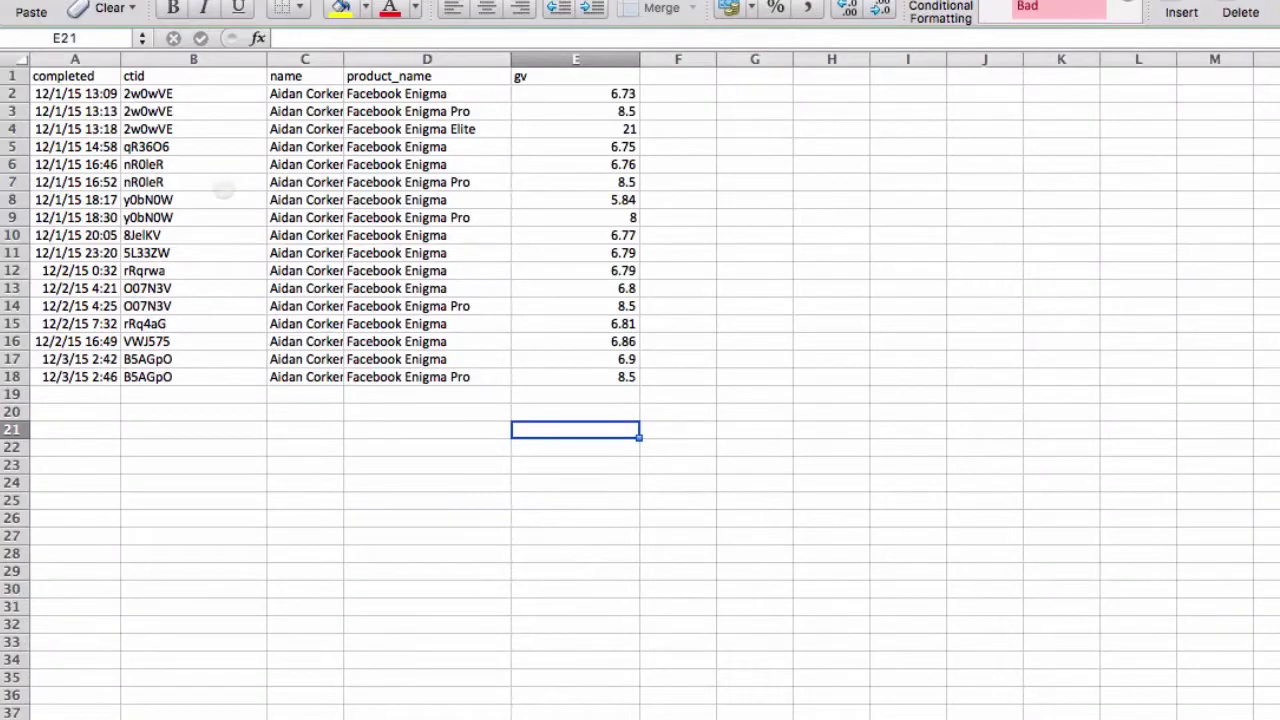
- Rename the name column's header to gn
click(280, 80)
text(gn)
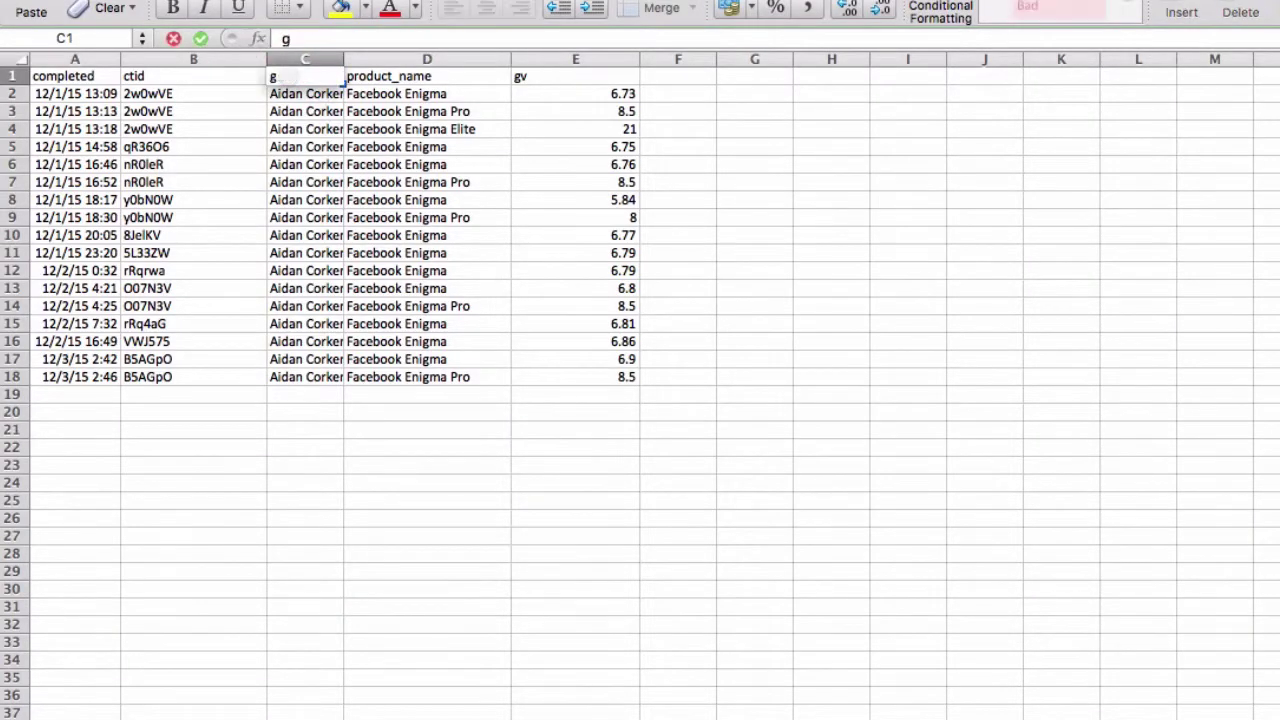
click(250, 452)
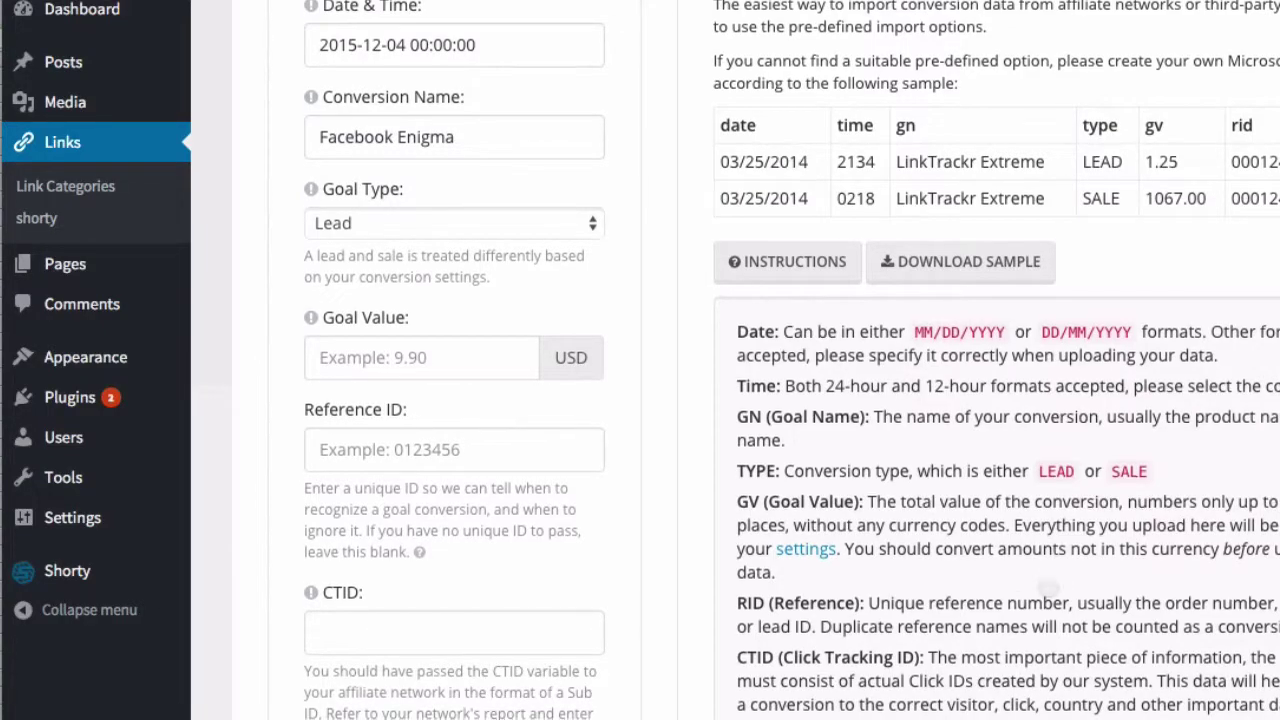
- Switch to Shorty's Import File form and review the available date format and time format options
scroll(1050, 580, down, 5)
scroll(1047, 590, down, 1)
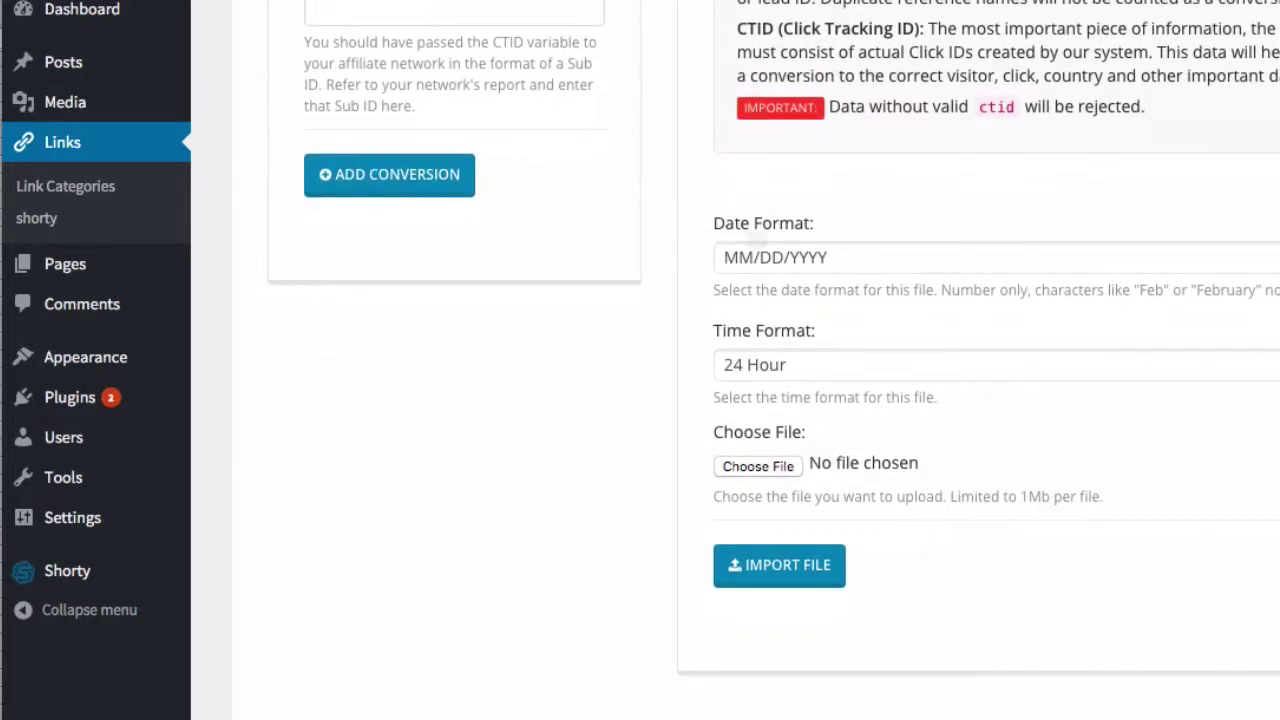
click(861, 256)
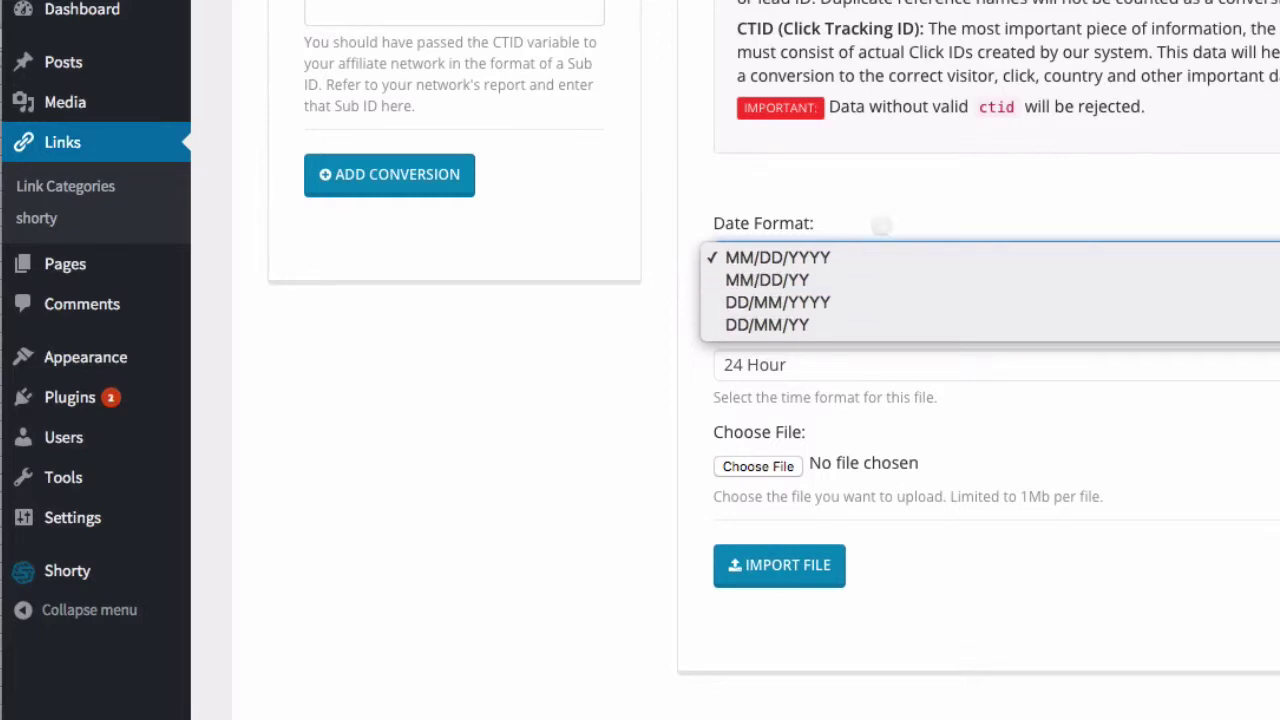
click(884, 216)
click(805, 368)
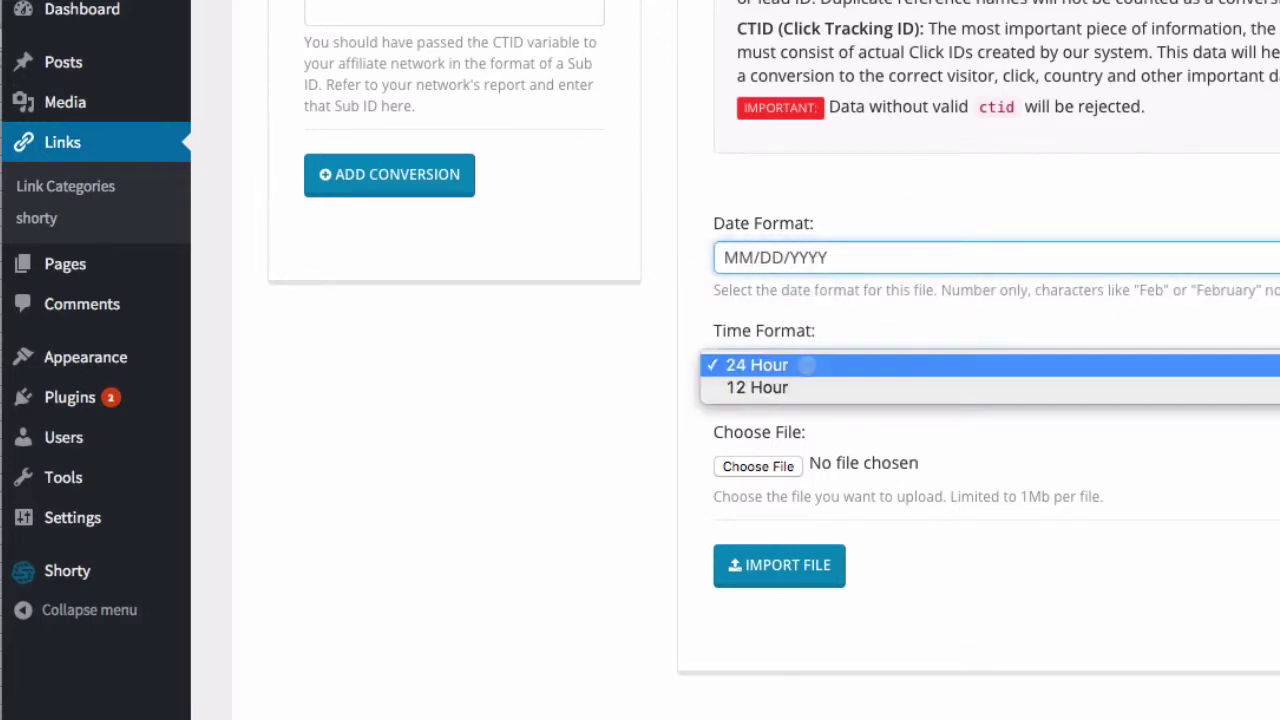
key(Escape)
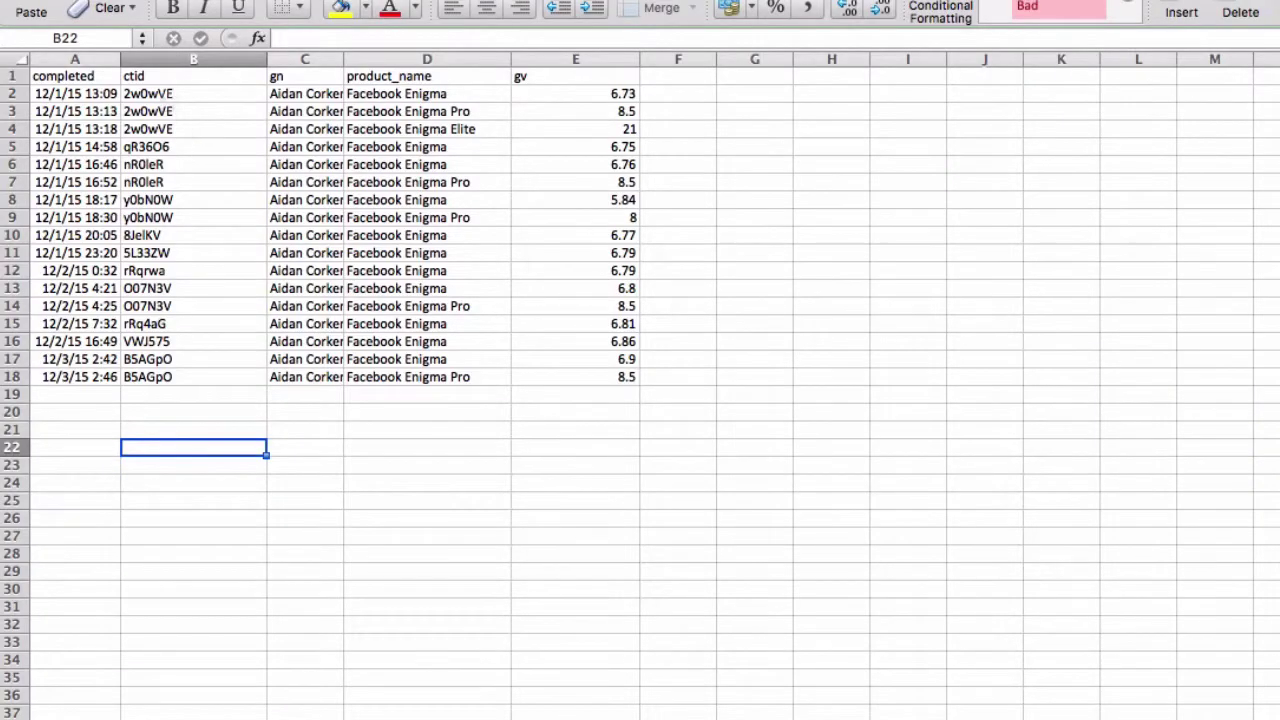
- Return to the Excel sheet, widen the completed column and inspect the full date and time values of several rows
drag(120, 59, 172, 59)
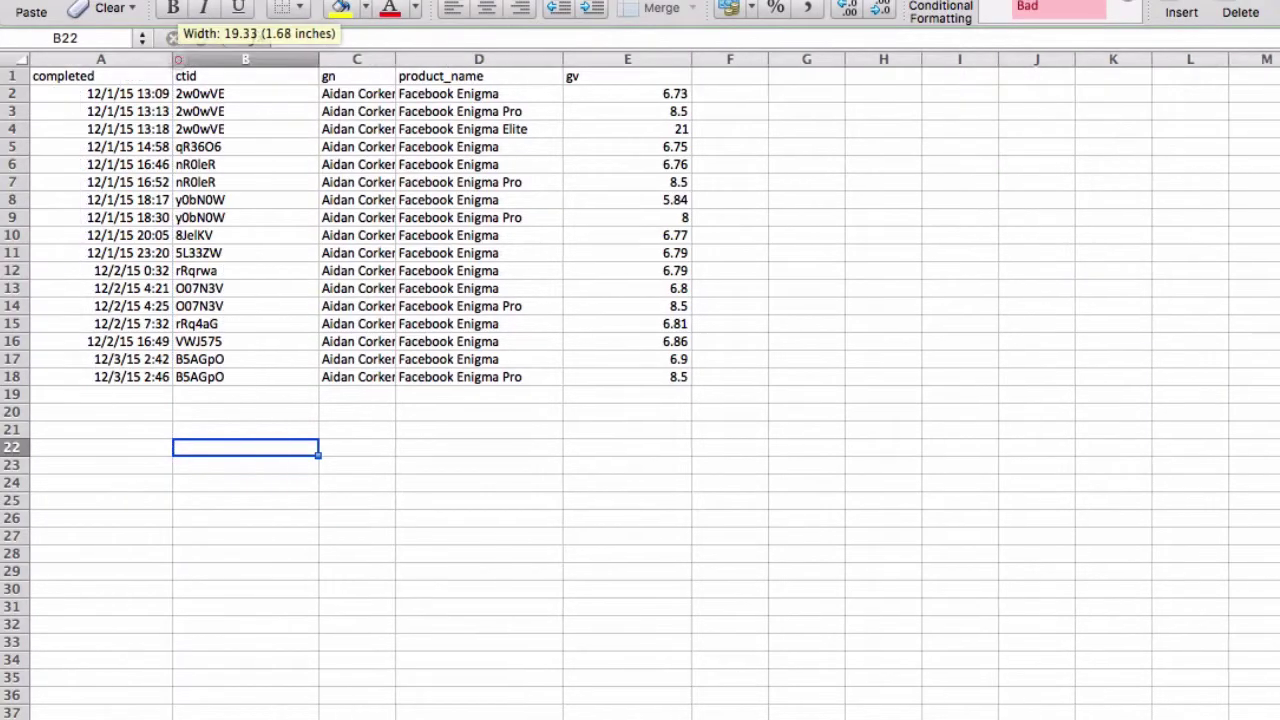
click(135, 93)
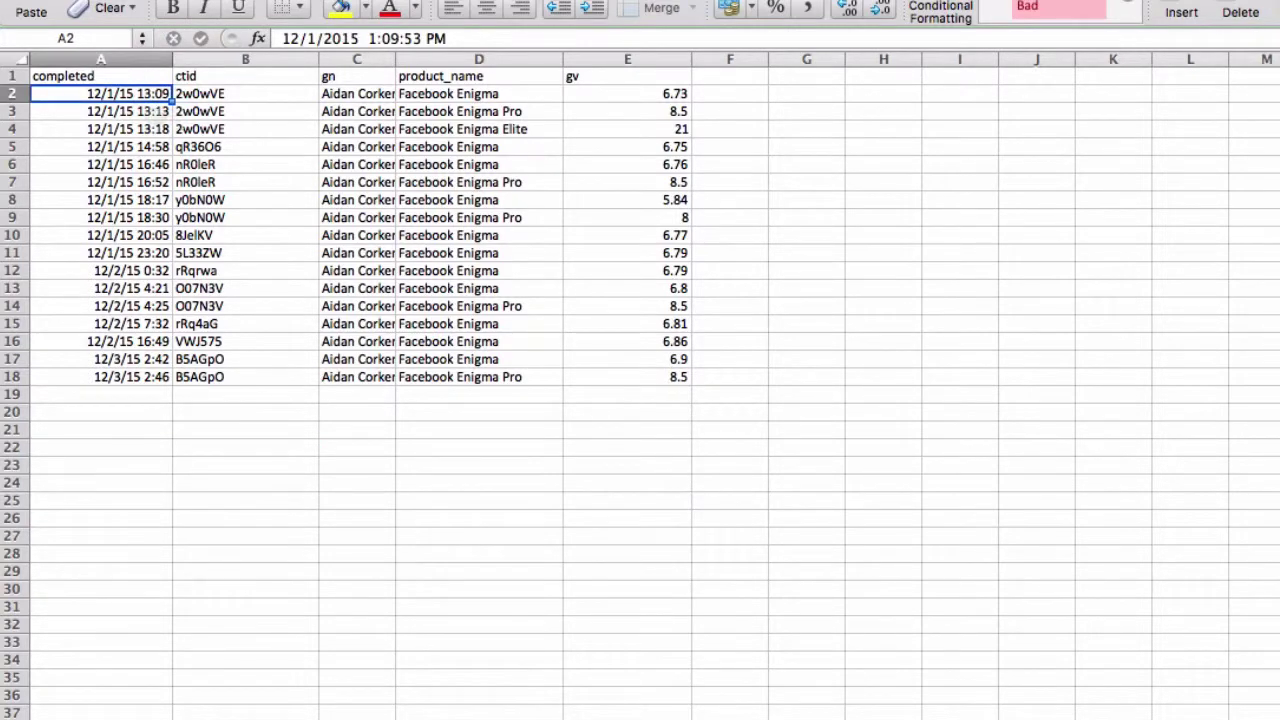
click(160, 111)
click(150, 130)
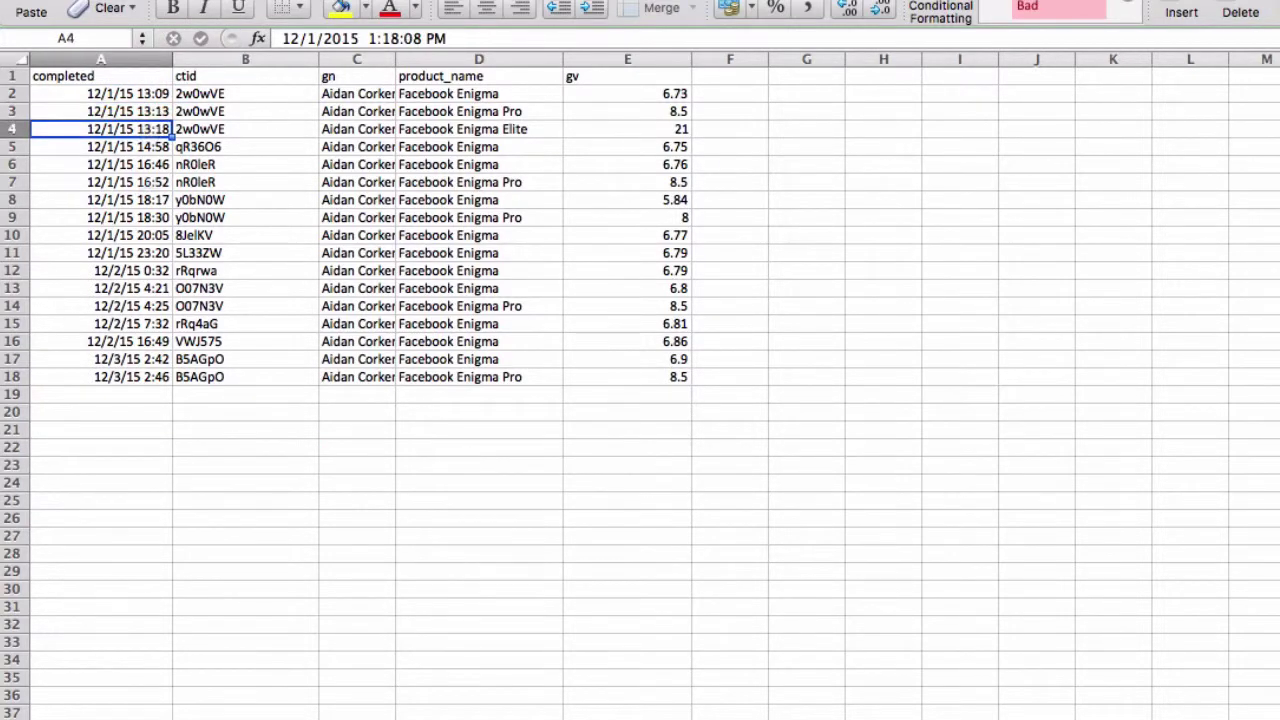
click(153, 183)
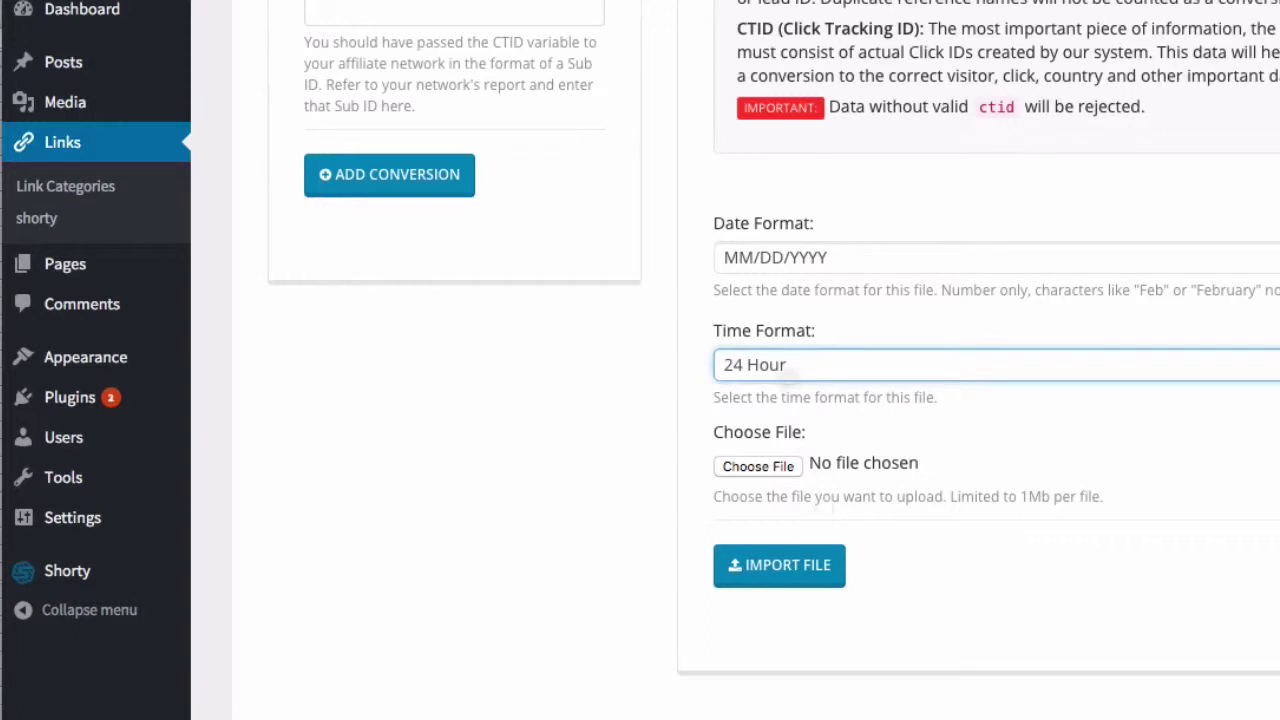
- Set the time format in Shorty's import form to 12 Hour, and save the Excel transactions workbook in its current format
click(790, 368)
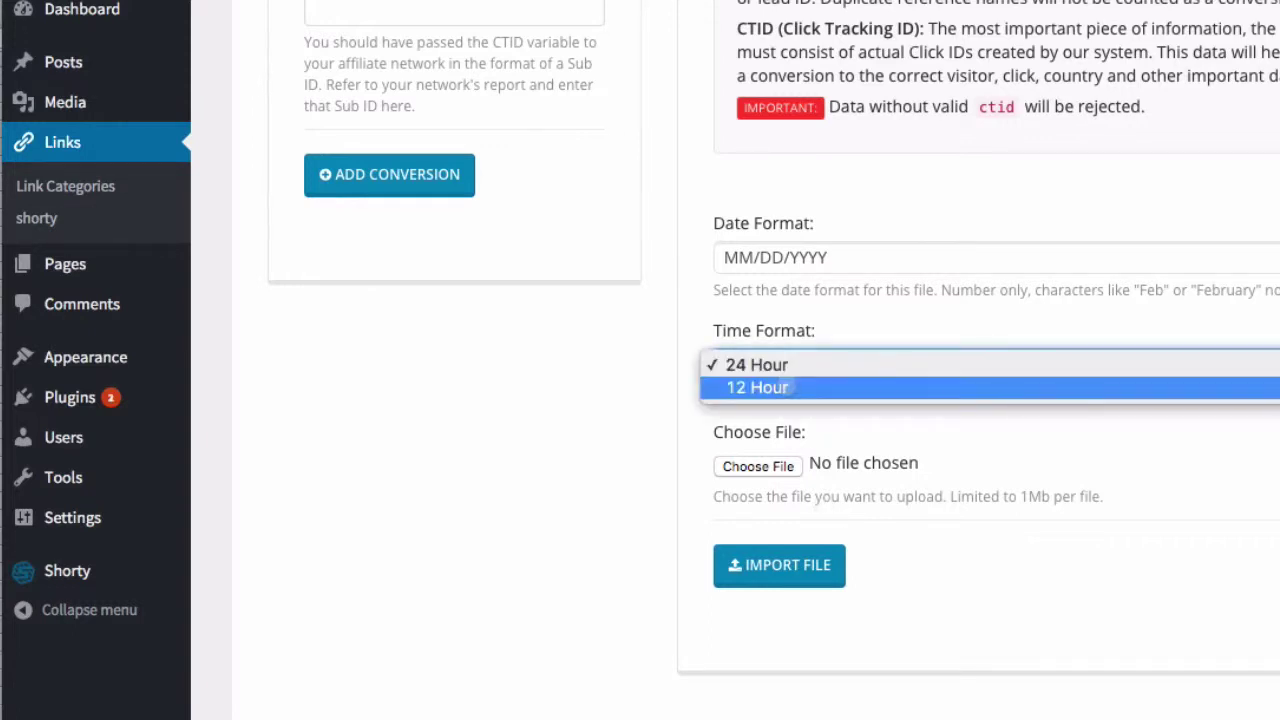
click(790, 387)
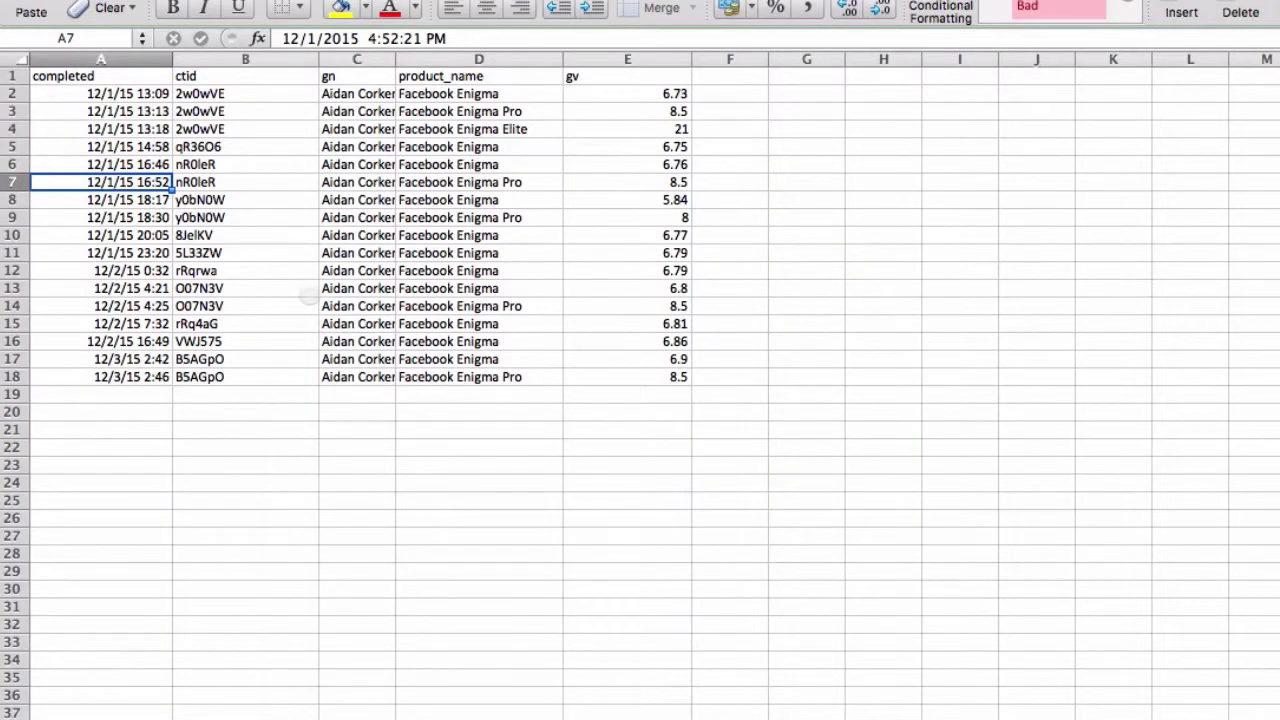
key(super+s)
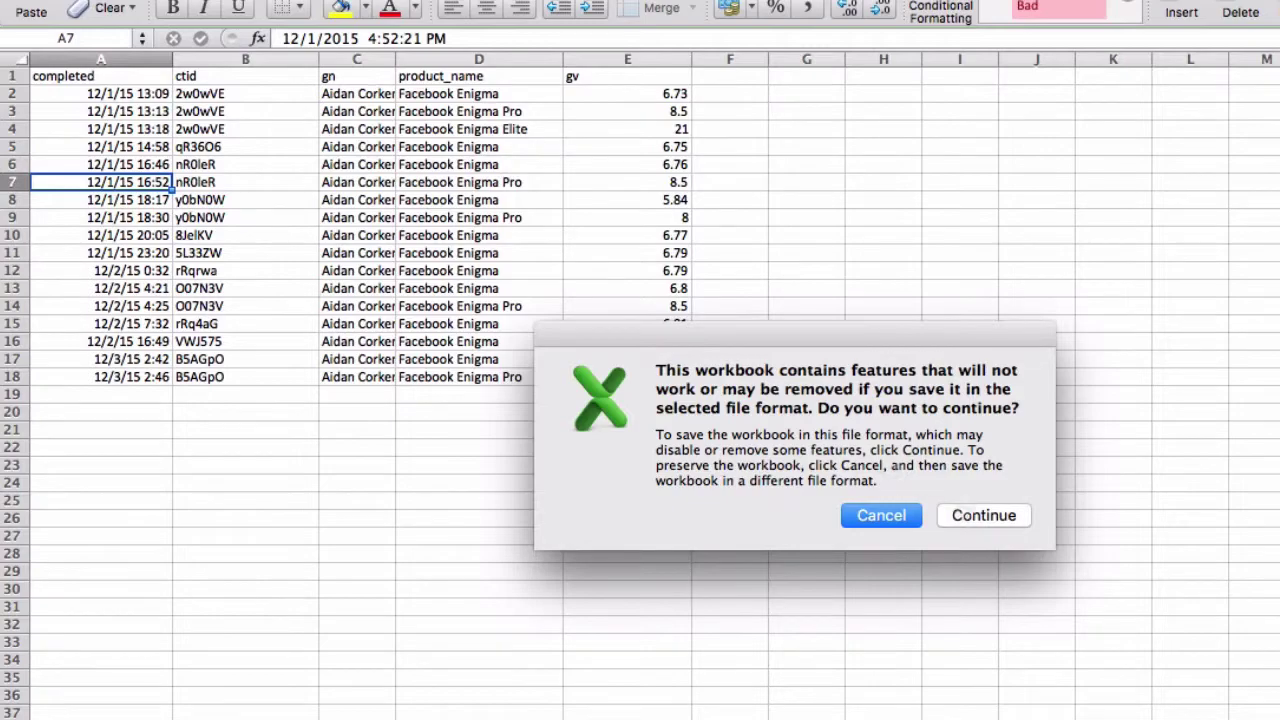
click(960, 513)
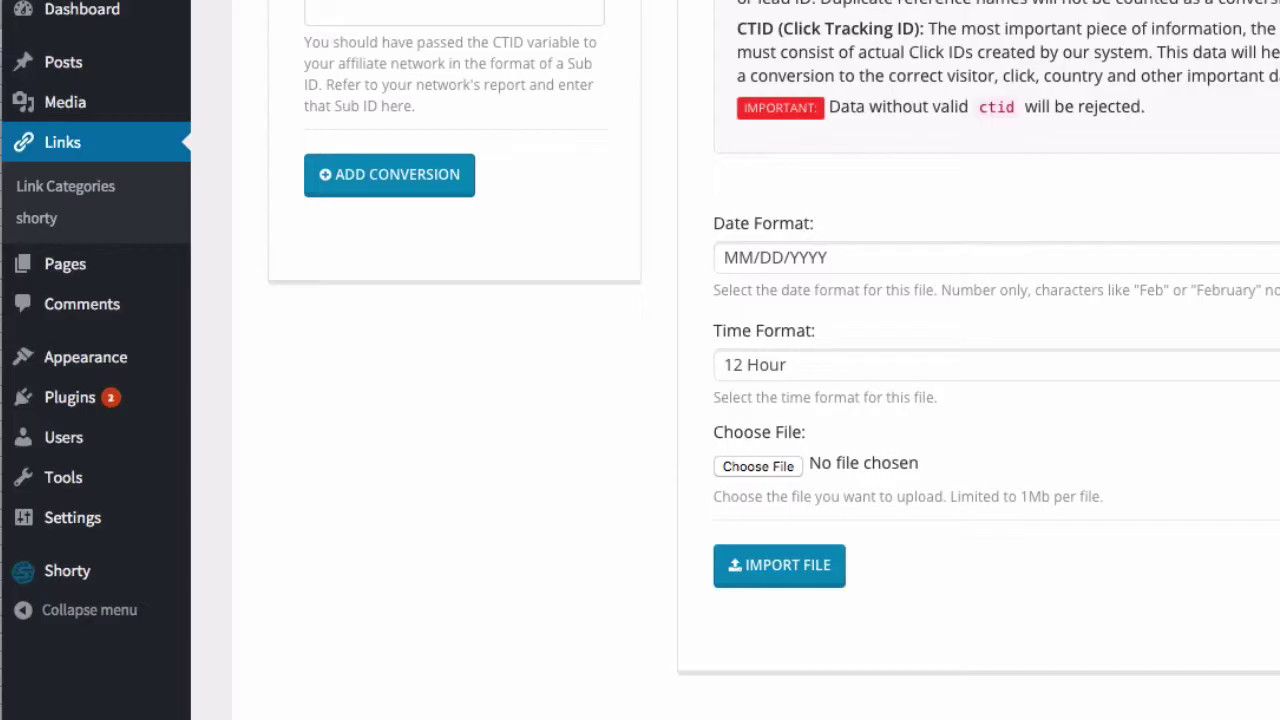
- Choose the JVZoo transactions CSV ending in 15-12-04 from Downloads in Shorty's import form and import it
click(758, 466)
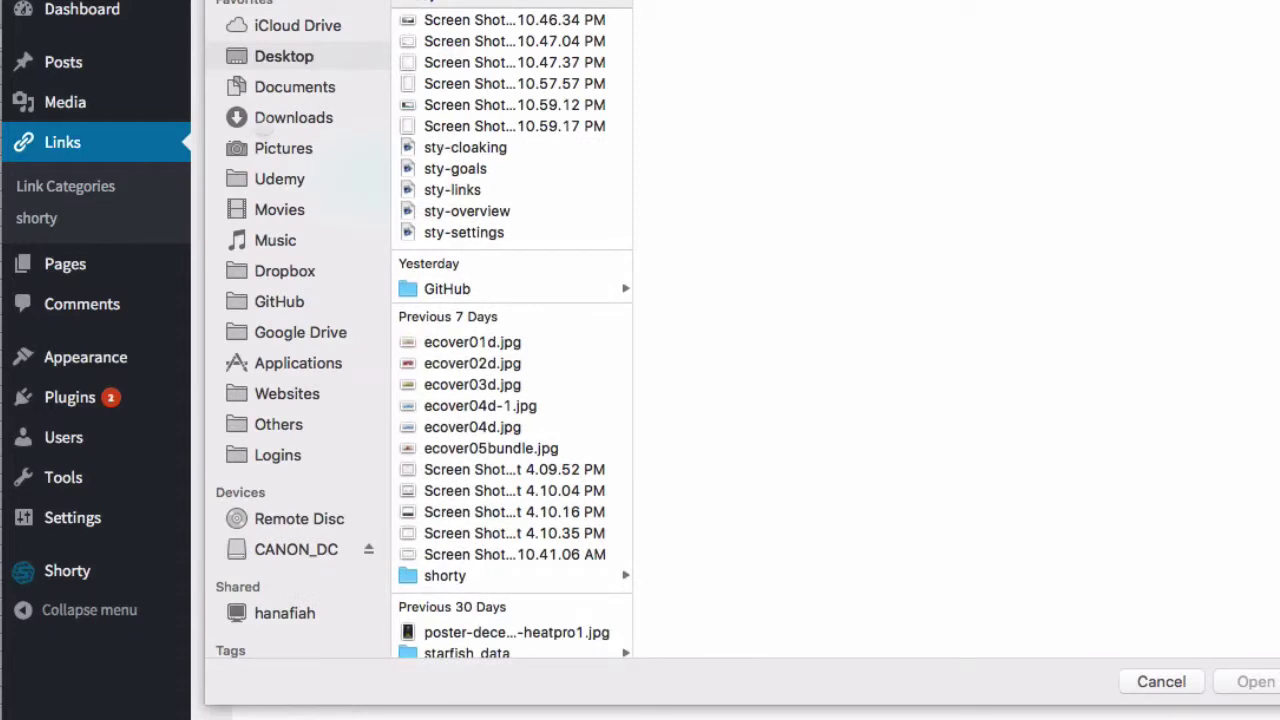
click(258, 117)
scroll(512, 330, up, 1)
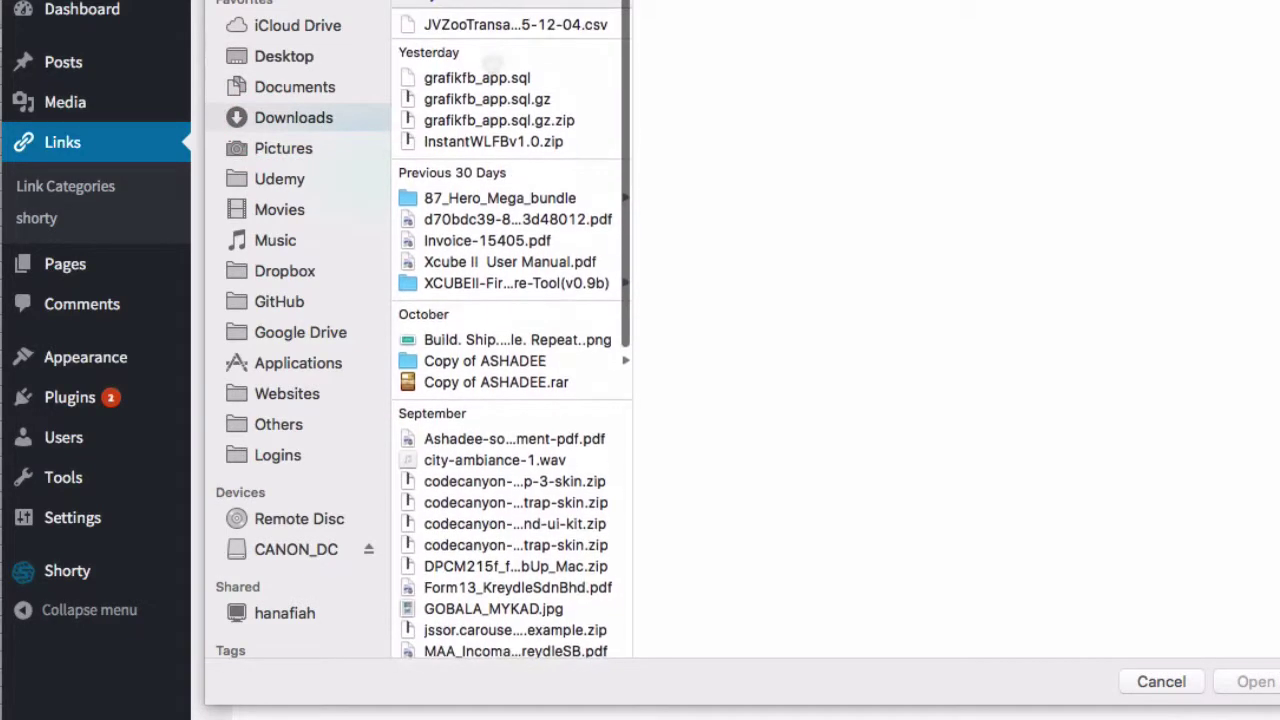
click(515, 22)
click(1256, 681)
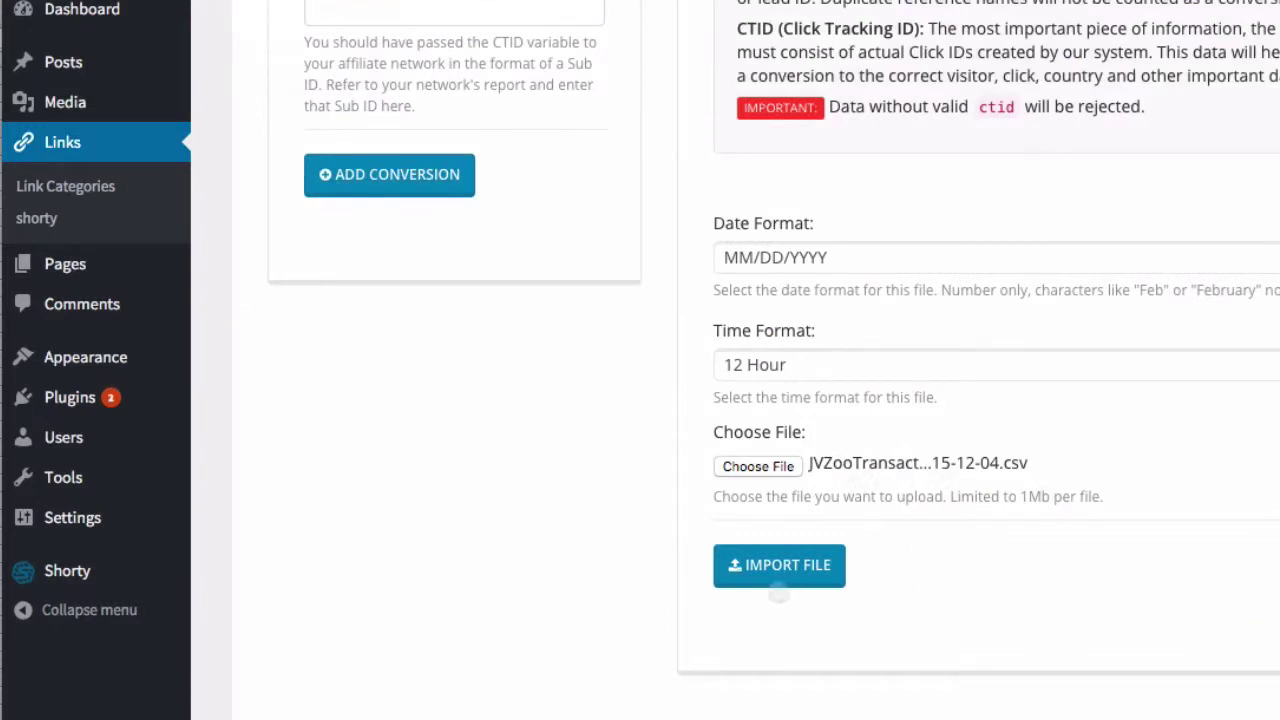
click(780, 566)
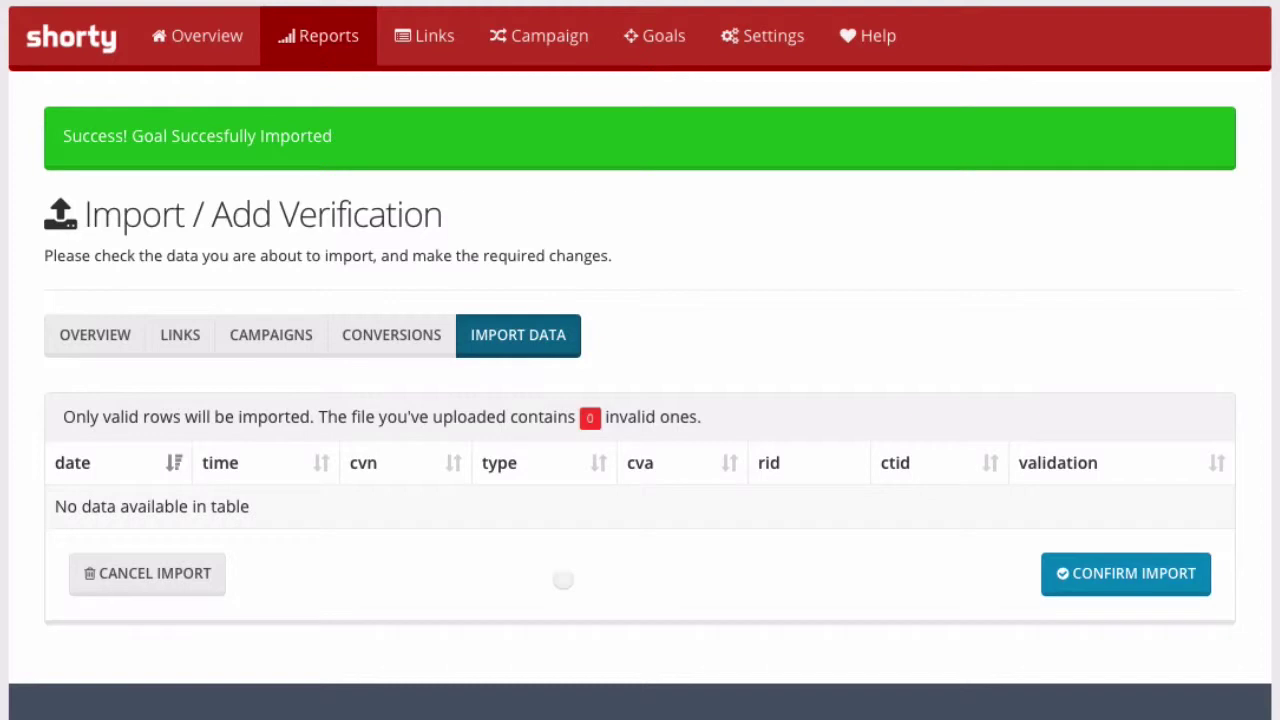
- Examine the import verification page, including the invalid row count, the data table and the confirm option
scroll(384, 533, down, 1)
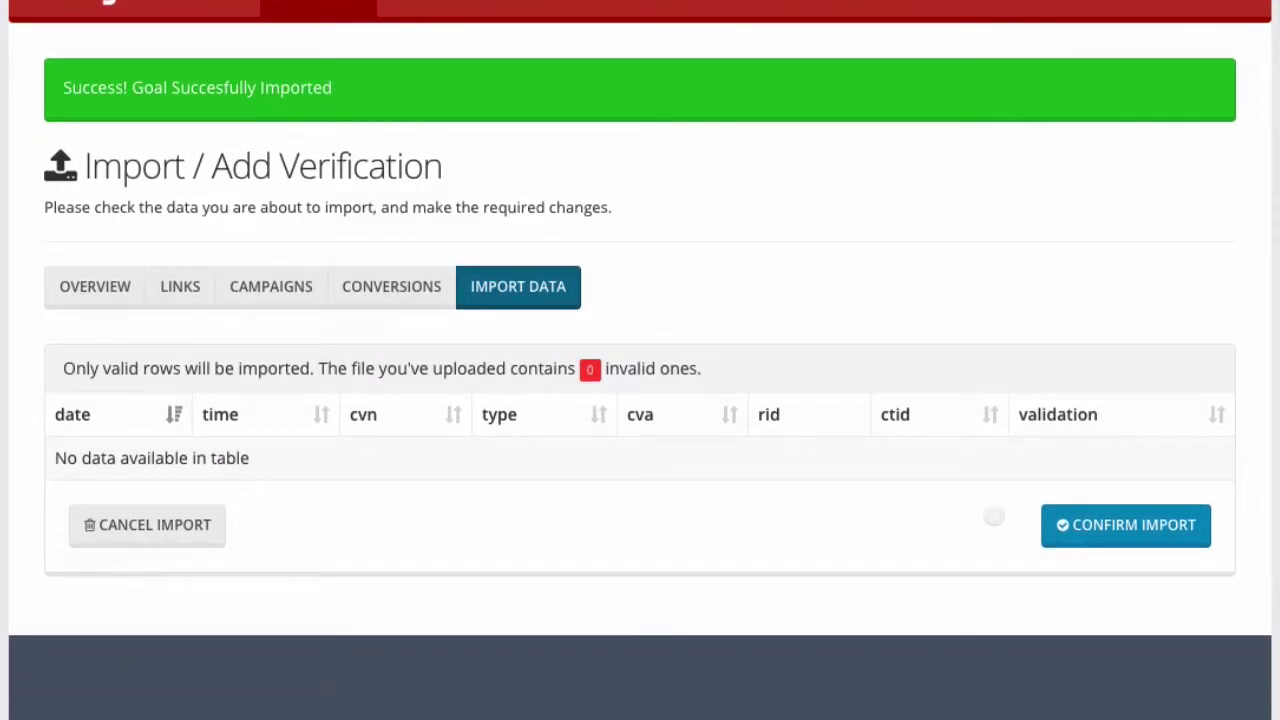
scroll(508, 505, down, 1)
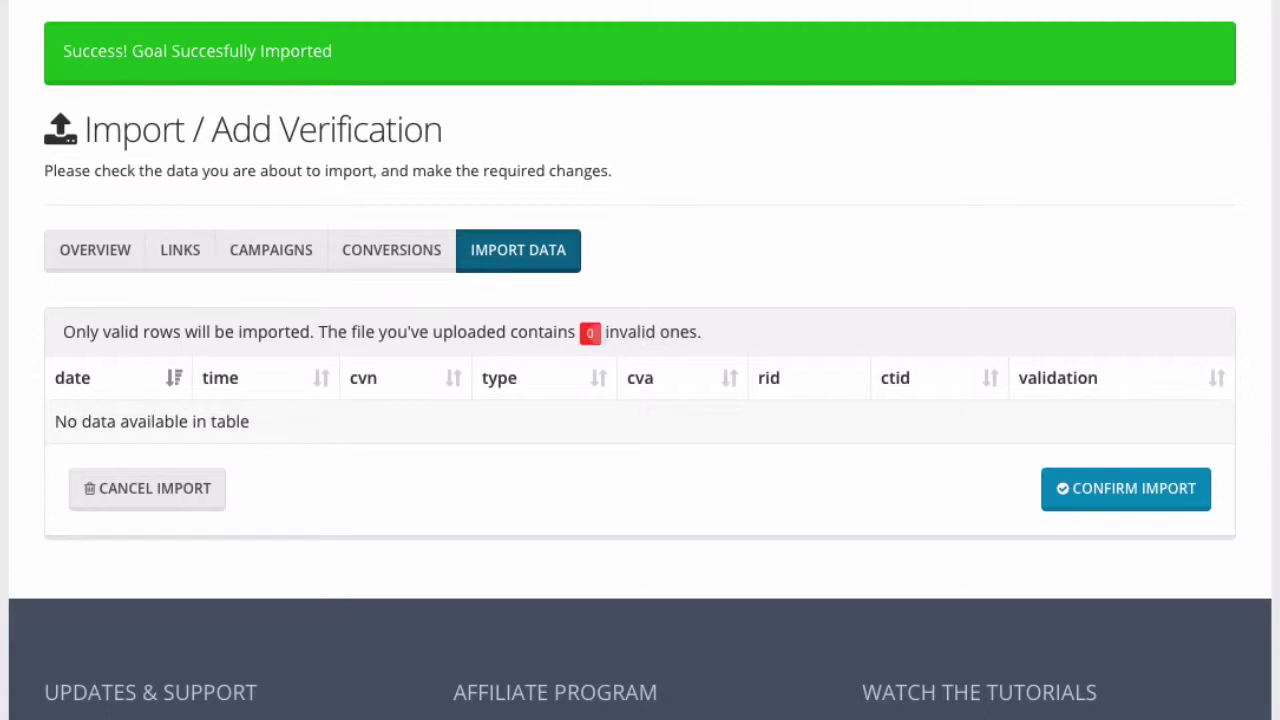
click(591, 335)
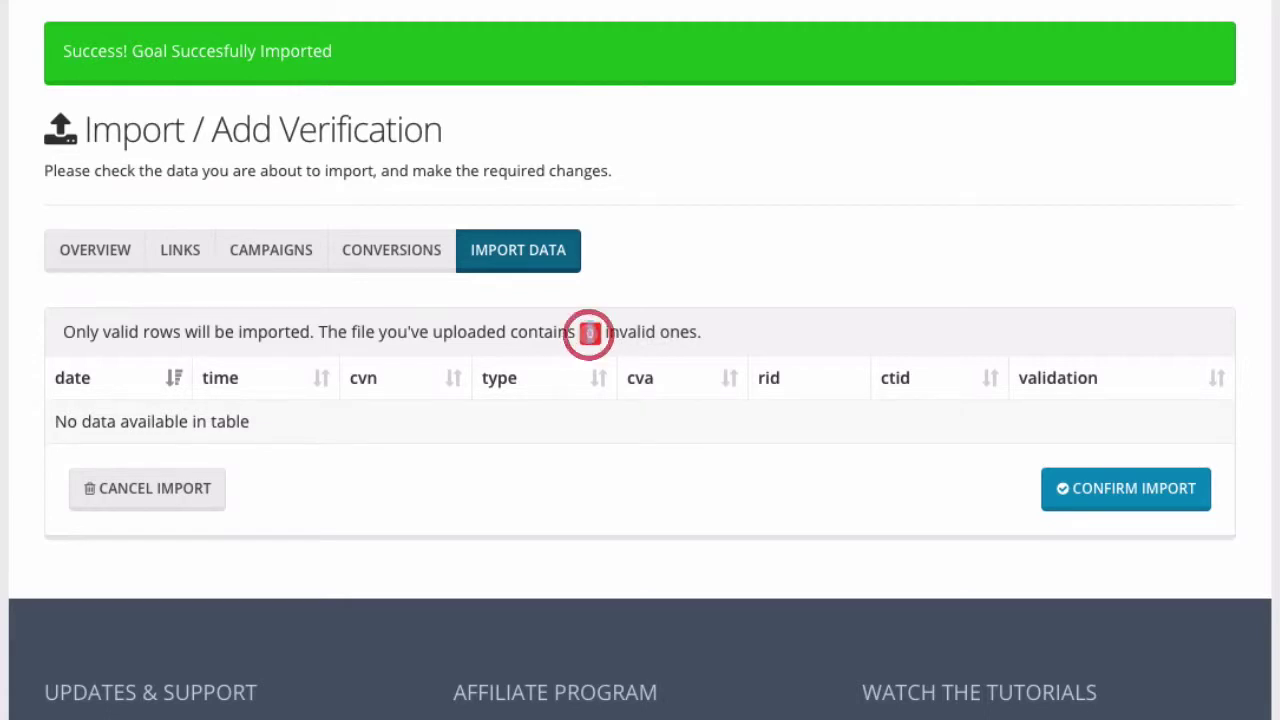
click(583, 476)
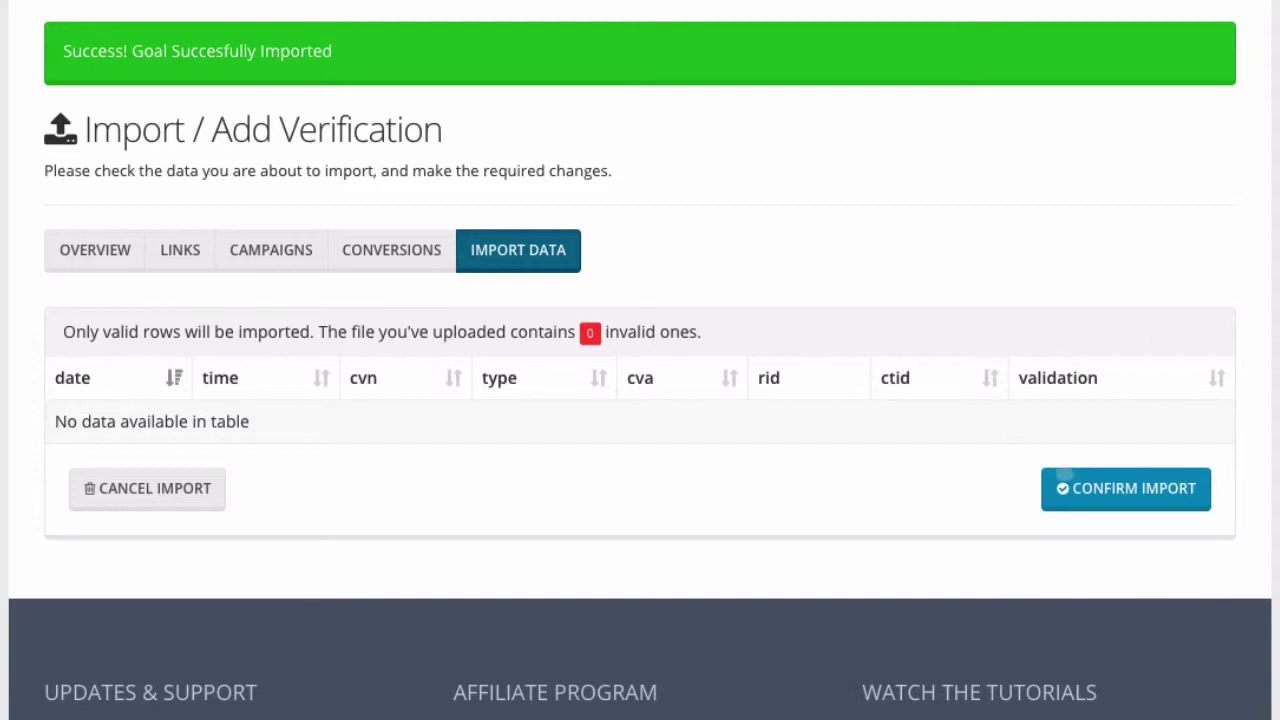
click(1111, 489)
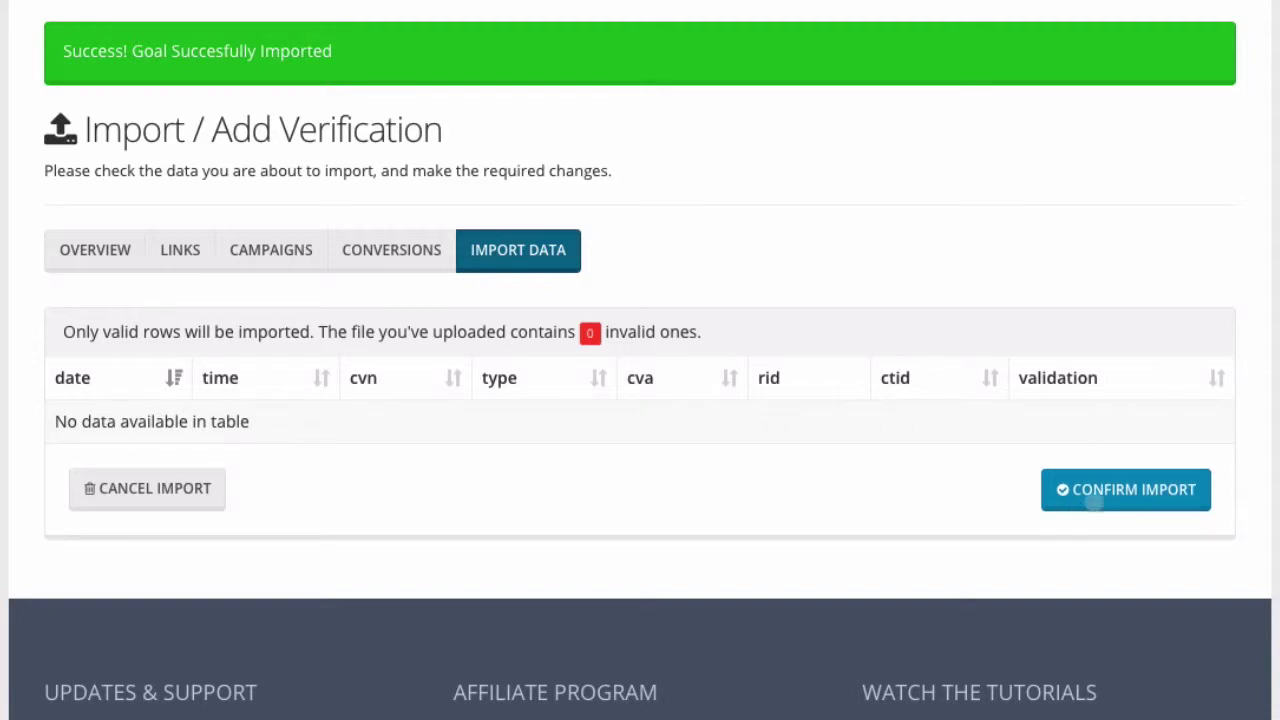
- Leave the import verification page and open Shorty's performance report overview by way of the links list
scroll(357, 529, up, 2)
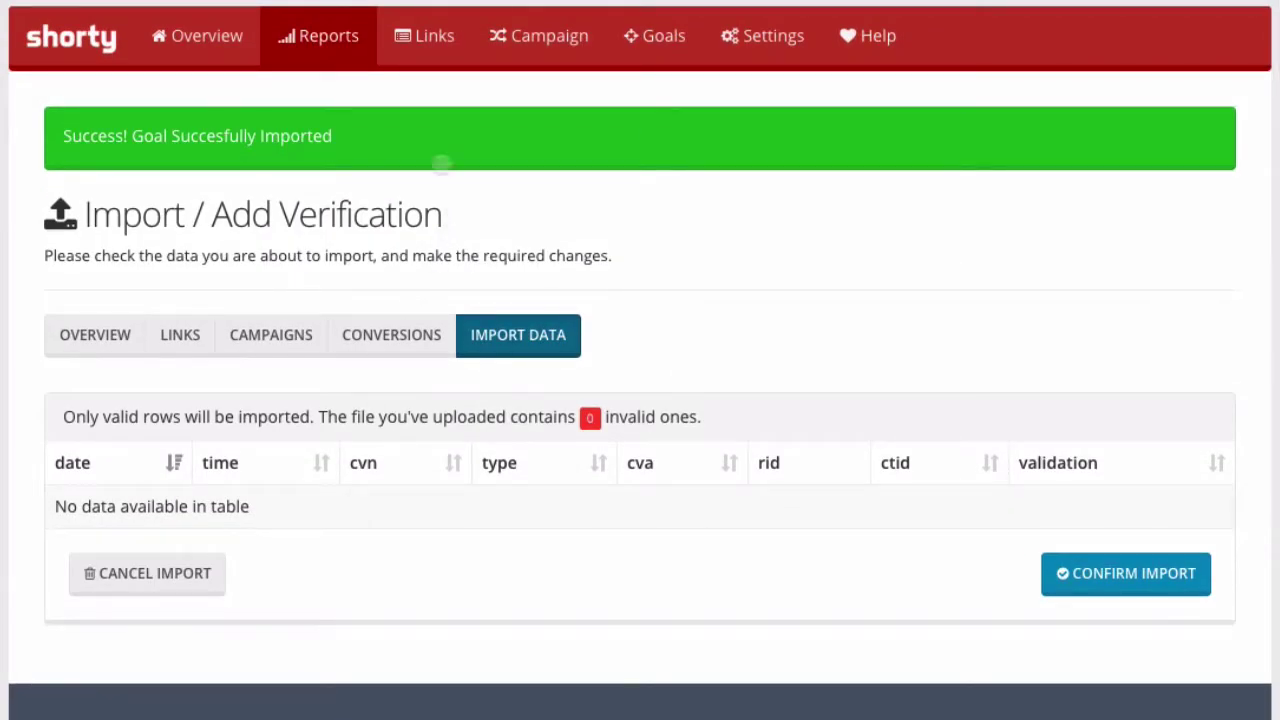
click(431, 47)
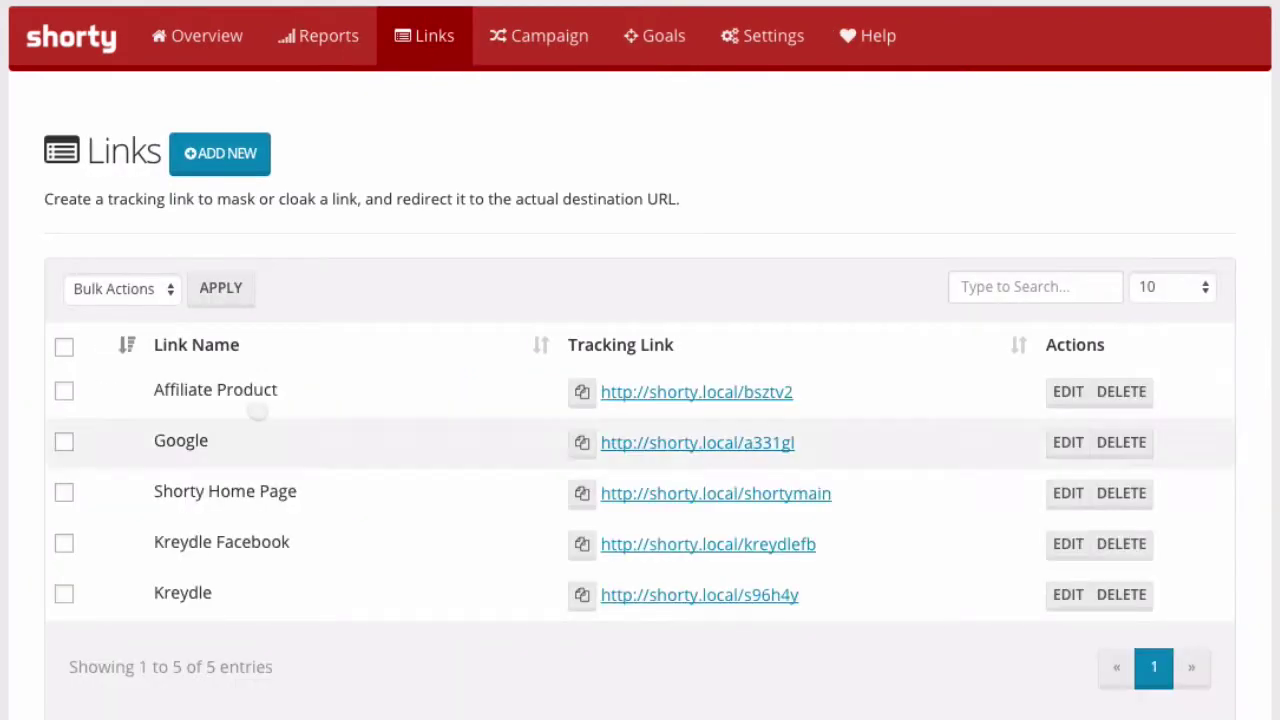
click(323, 40)
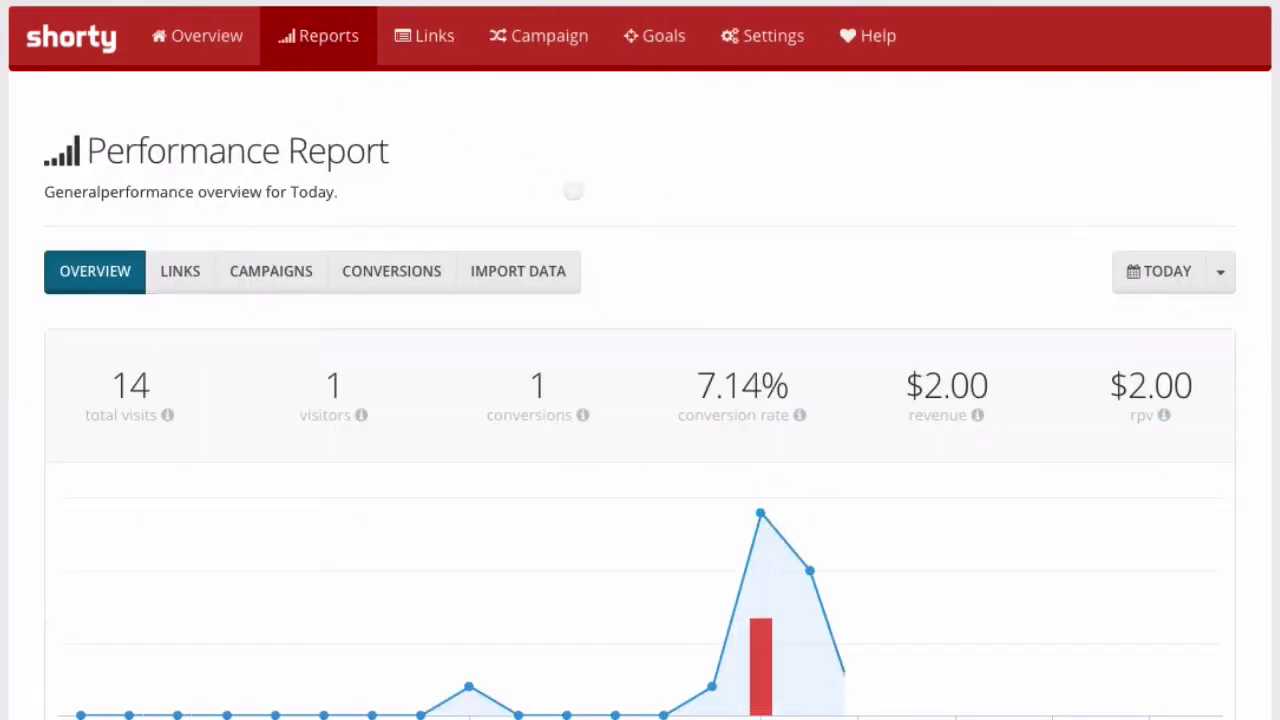
- Review the details and timeline of the New Subscriber conversion from the conversion report, and return to the conversions list
click(393, 273)
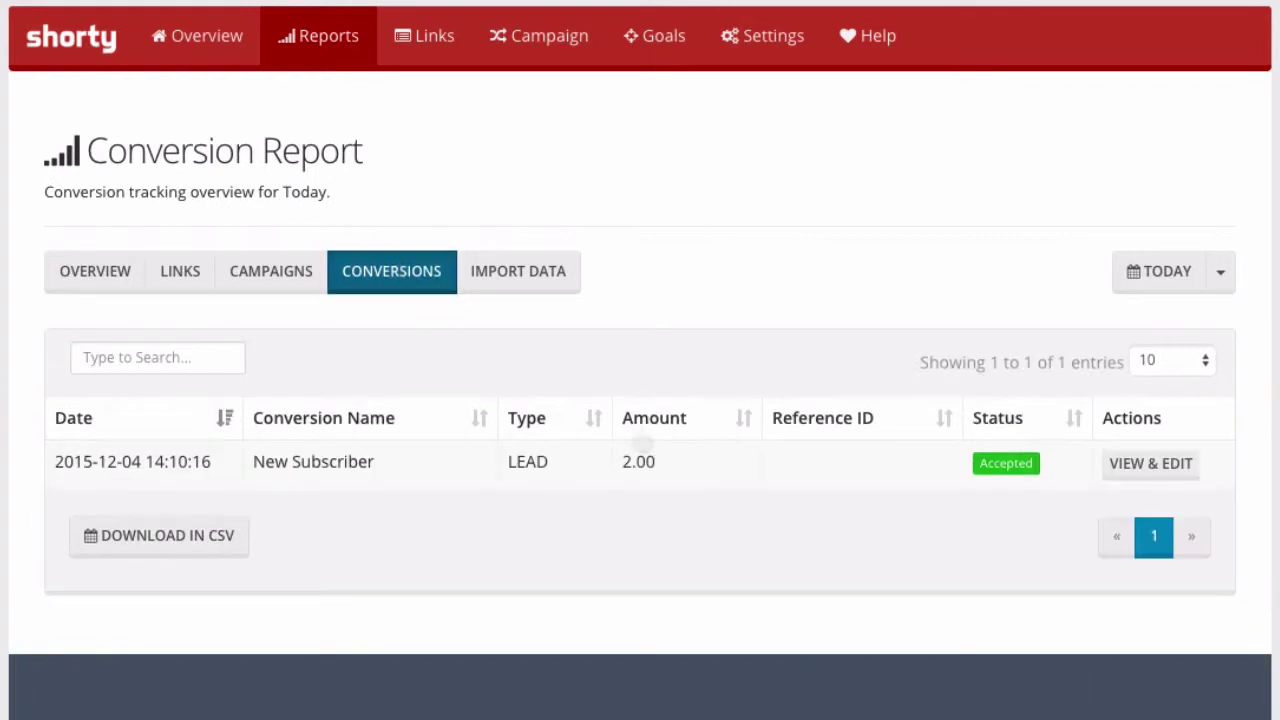
scroll(643, 443, down, 2)
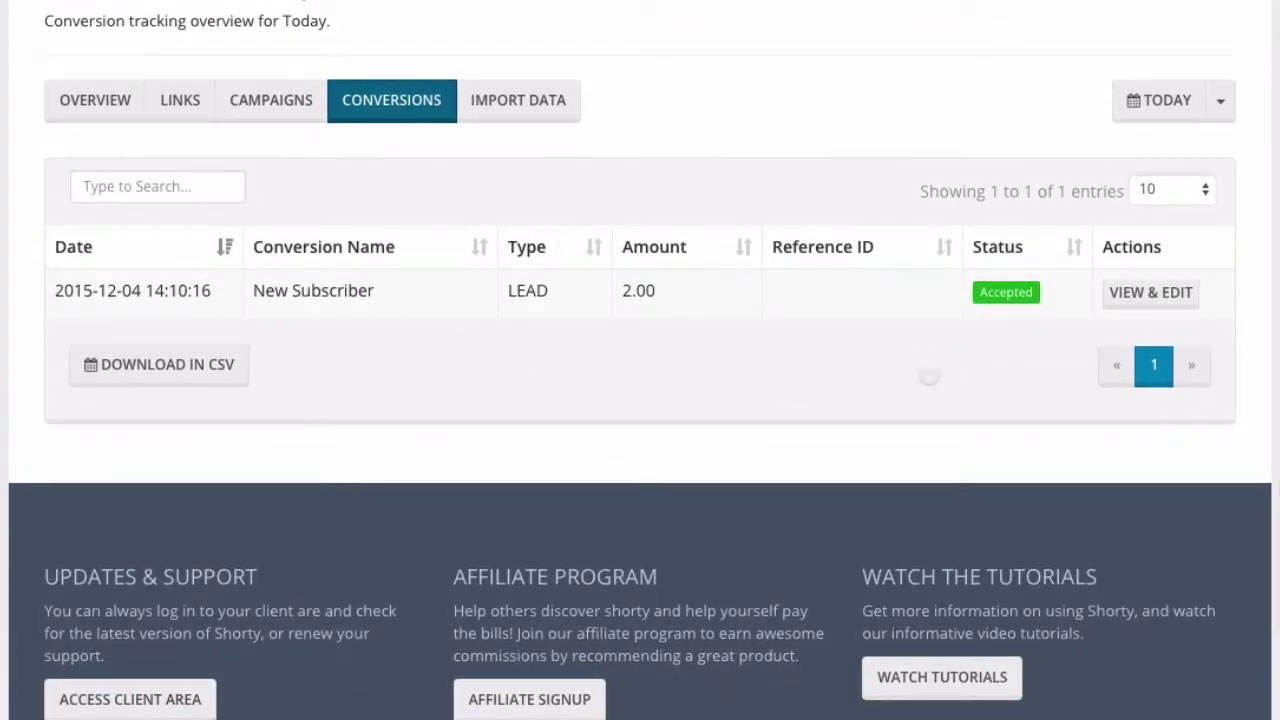
click(1150, 294)
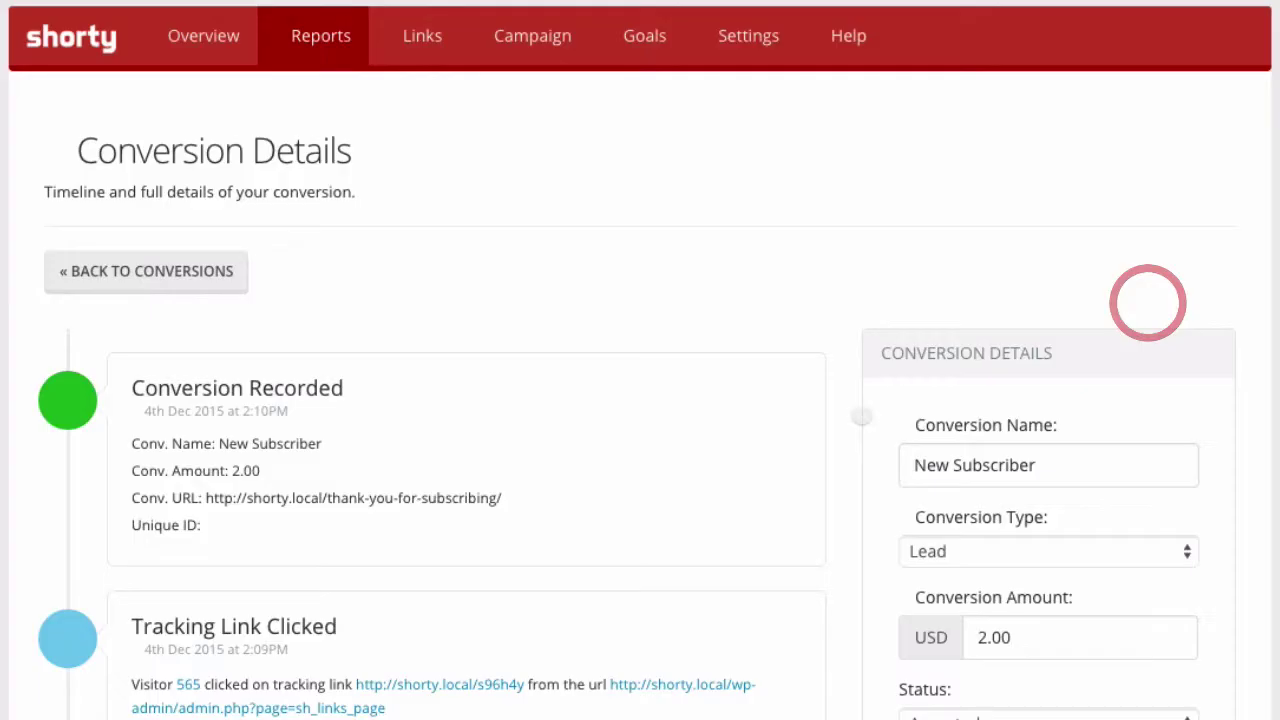
scroll(663, 500, down, 3)
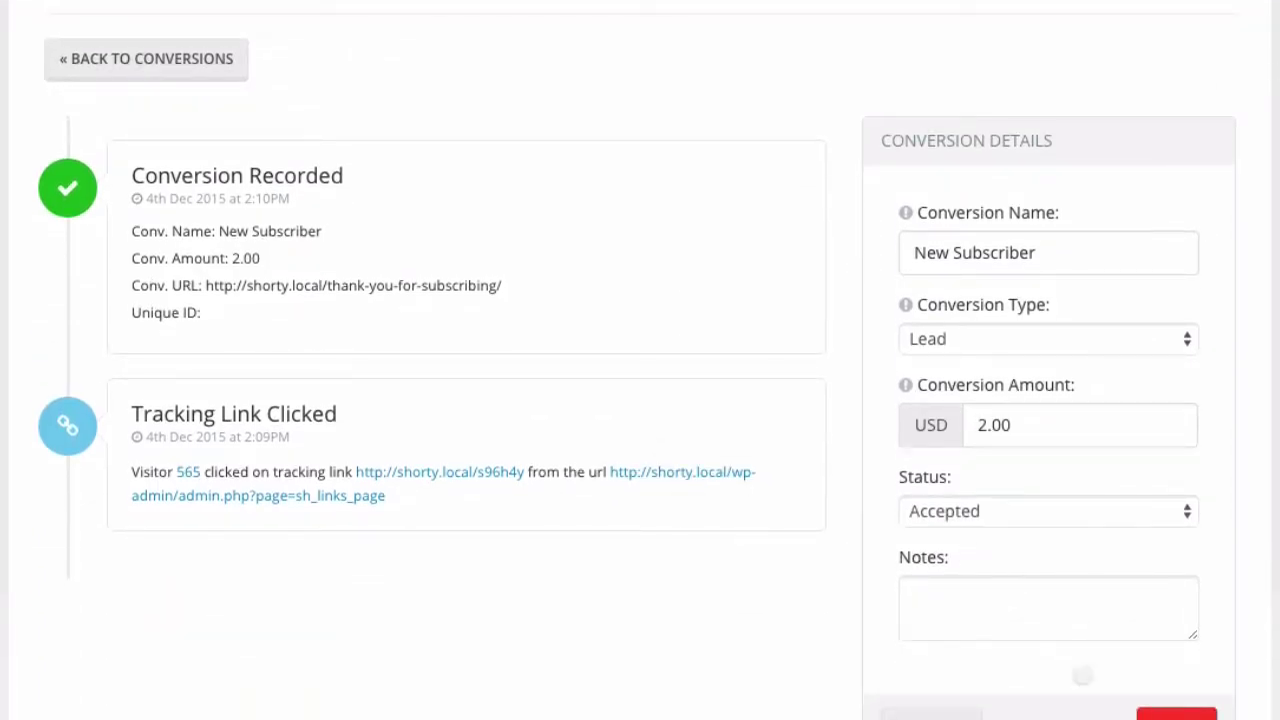
scroll(669, 444, up, 3)
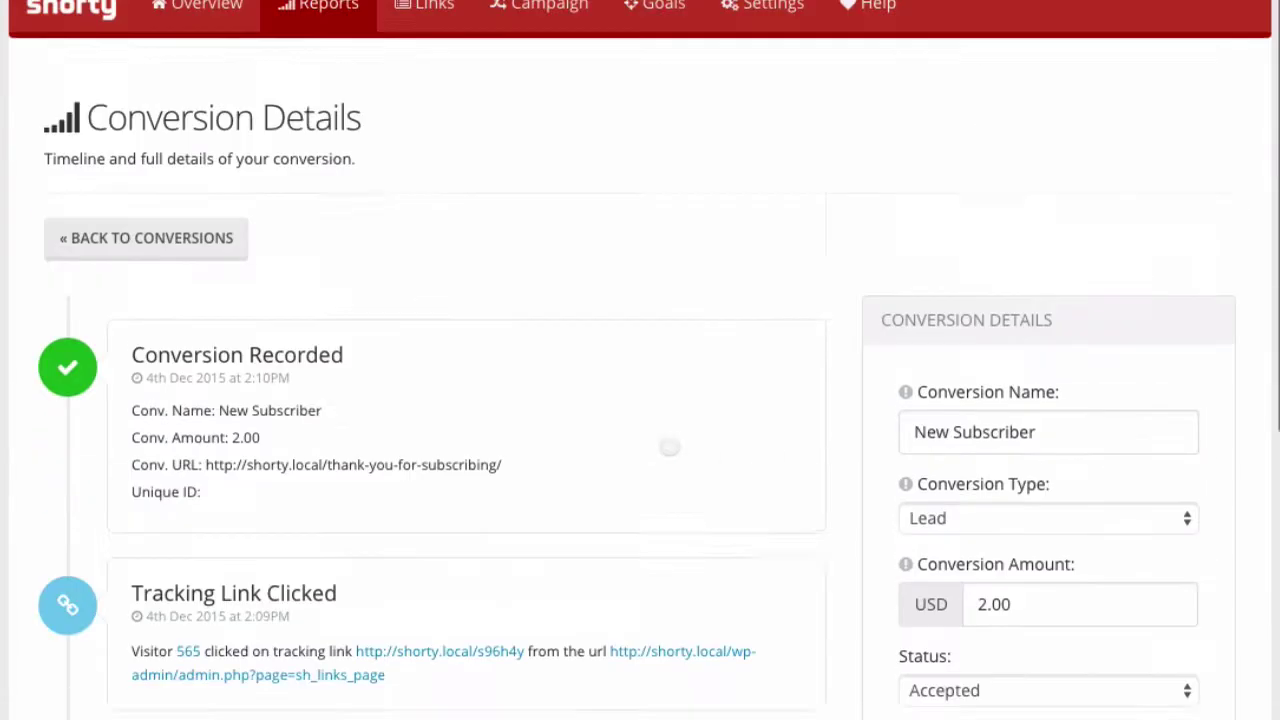
click(145, 271)
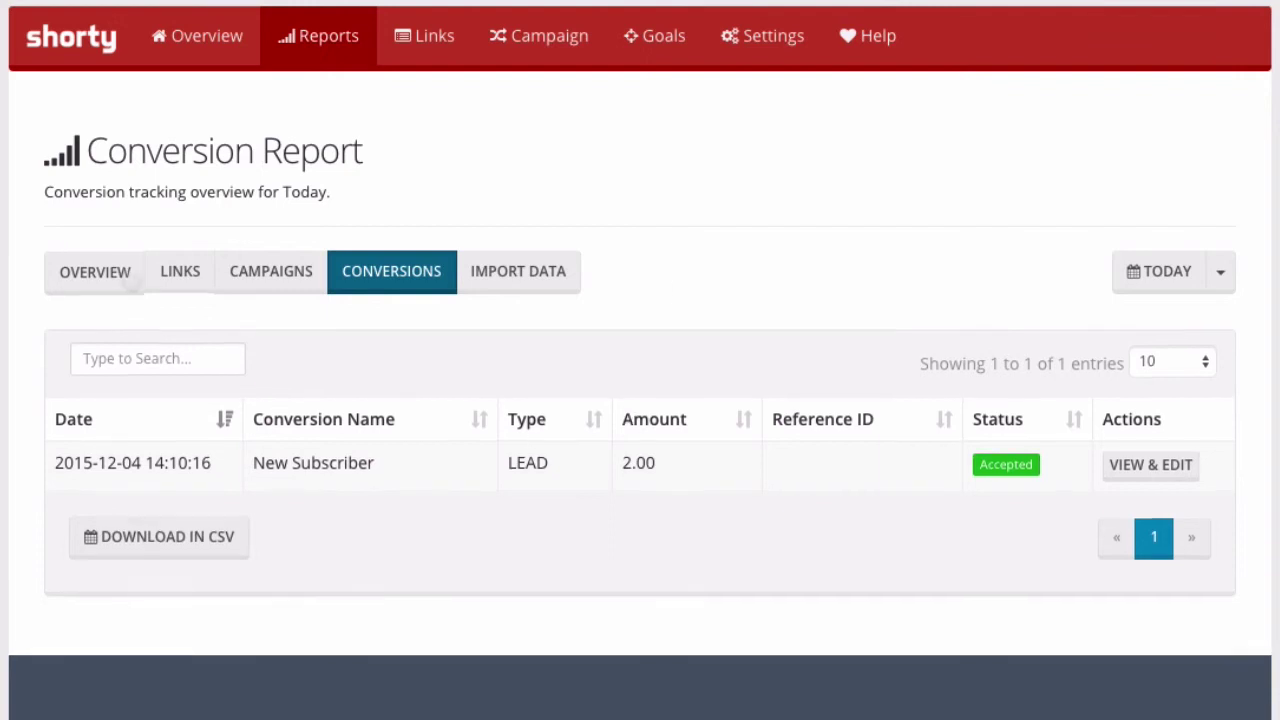
- Review today's performance overview with its chart and cost figures, and look through the link and campaign reports
click(102, 274)
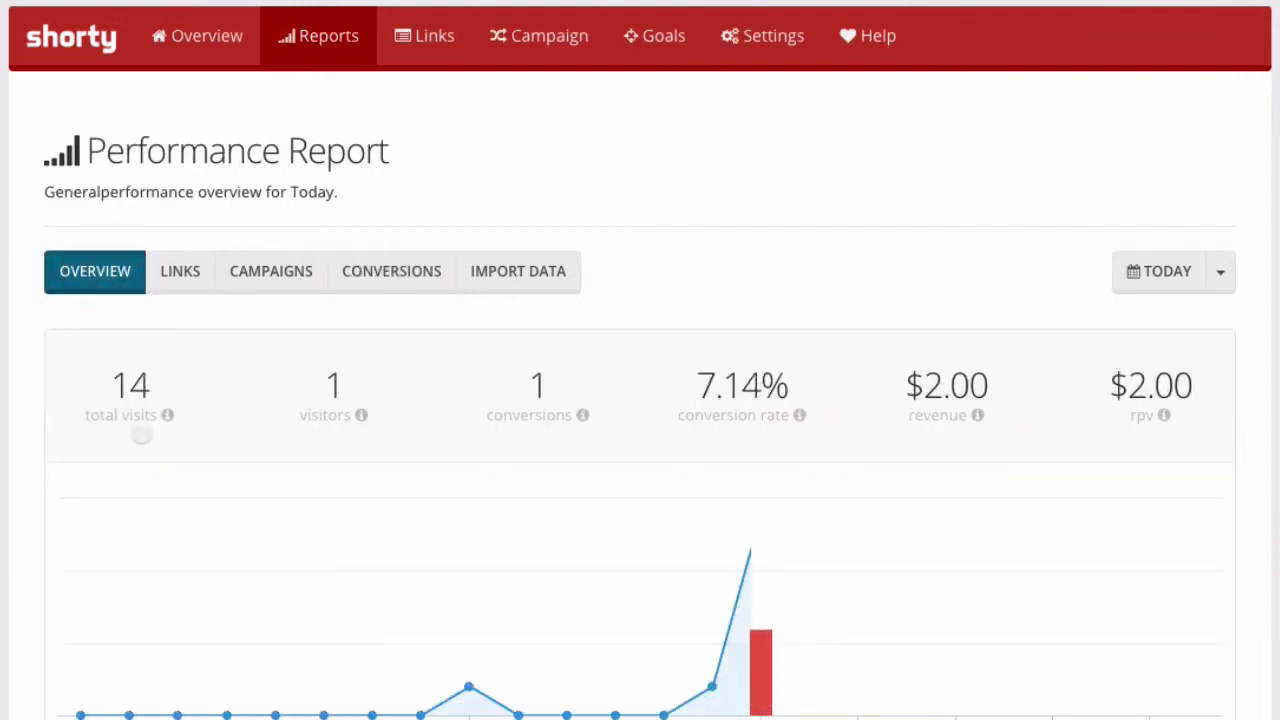
scroll(760, 450, down, 3)
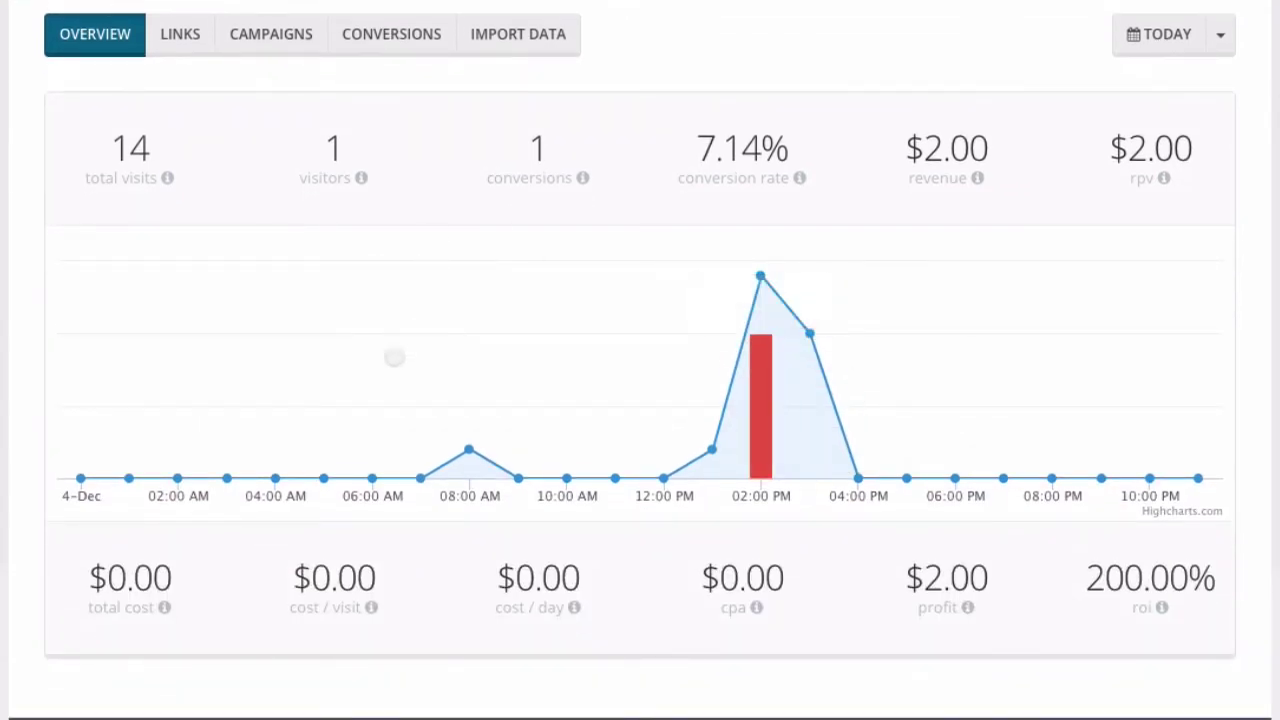
click(181, 34)
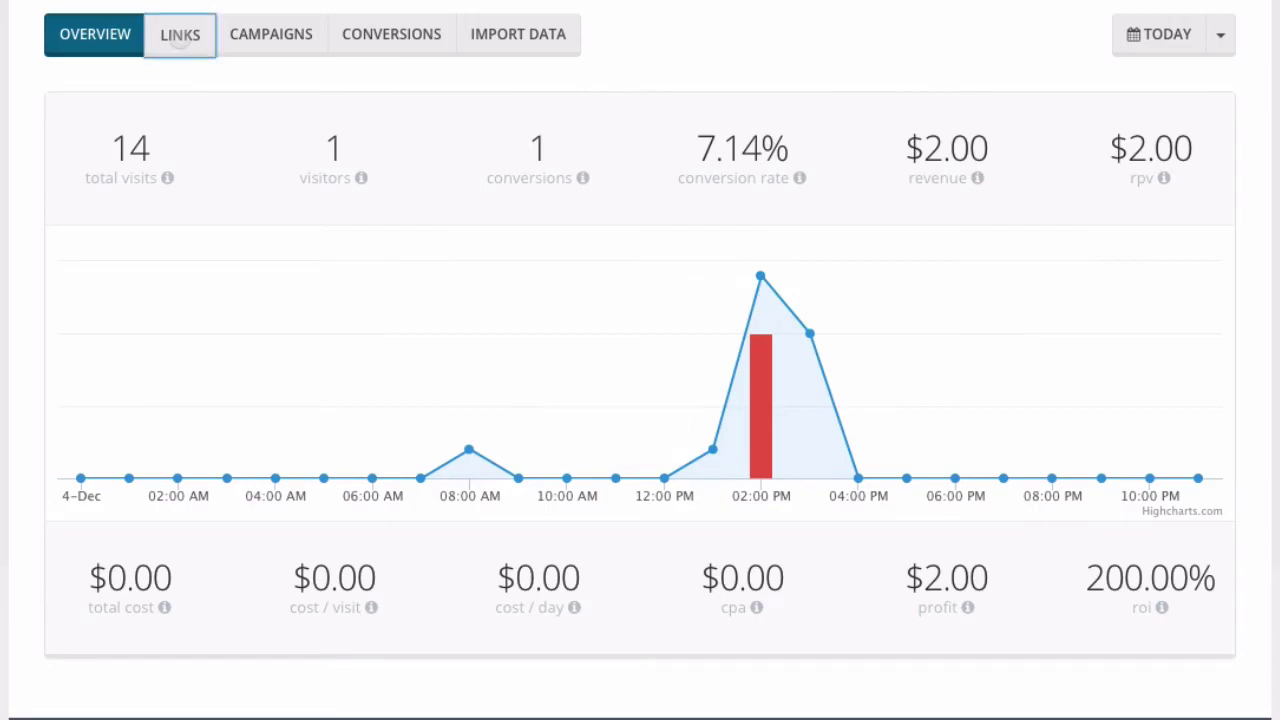
click(266, 272)
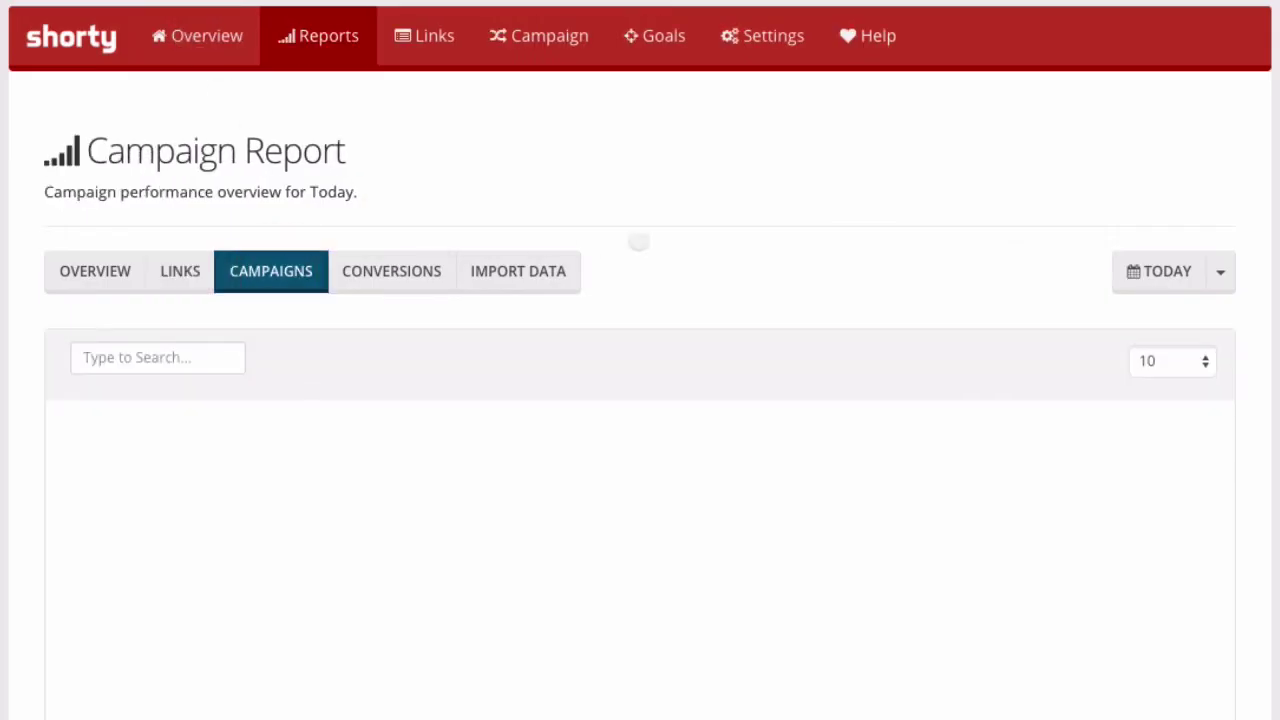
scroll(671, 247, down, 1)
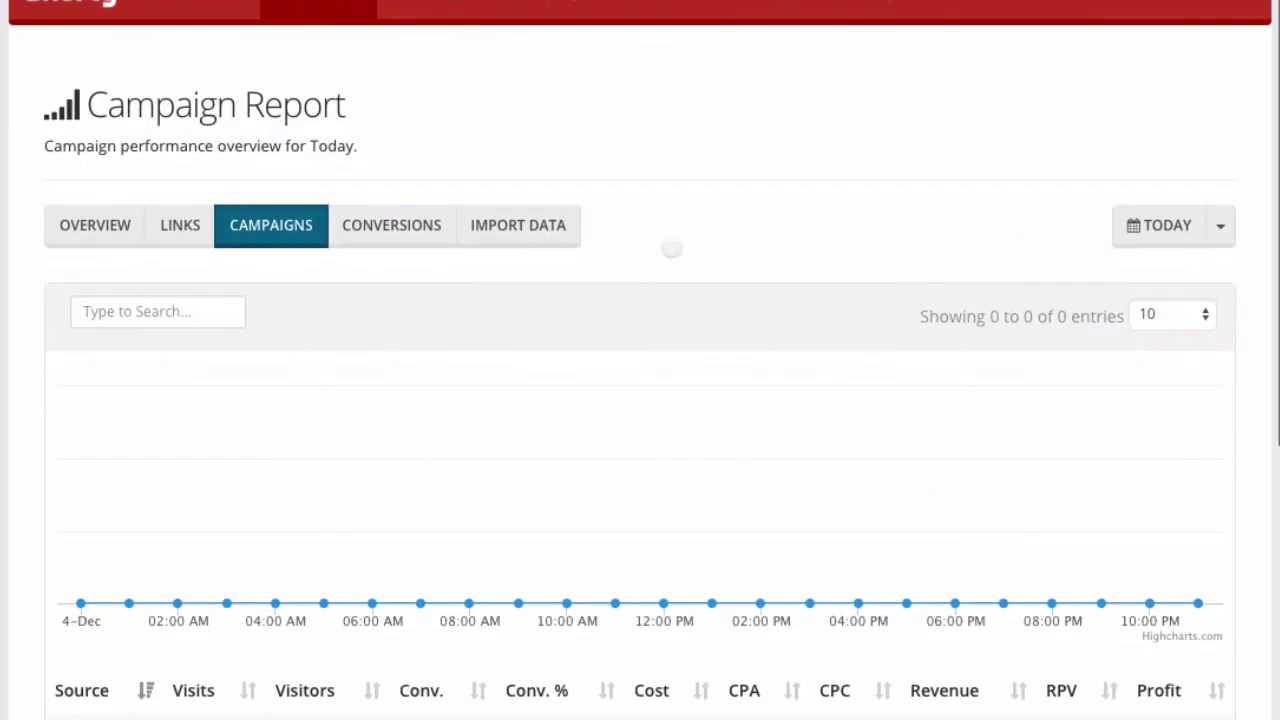
scroll(671, 247, up, 1)
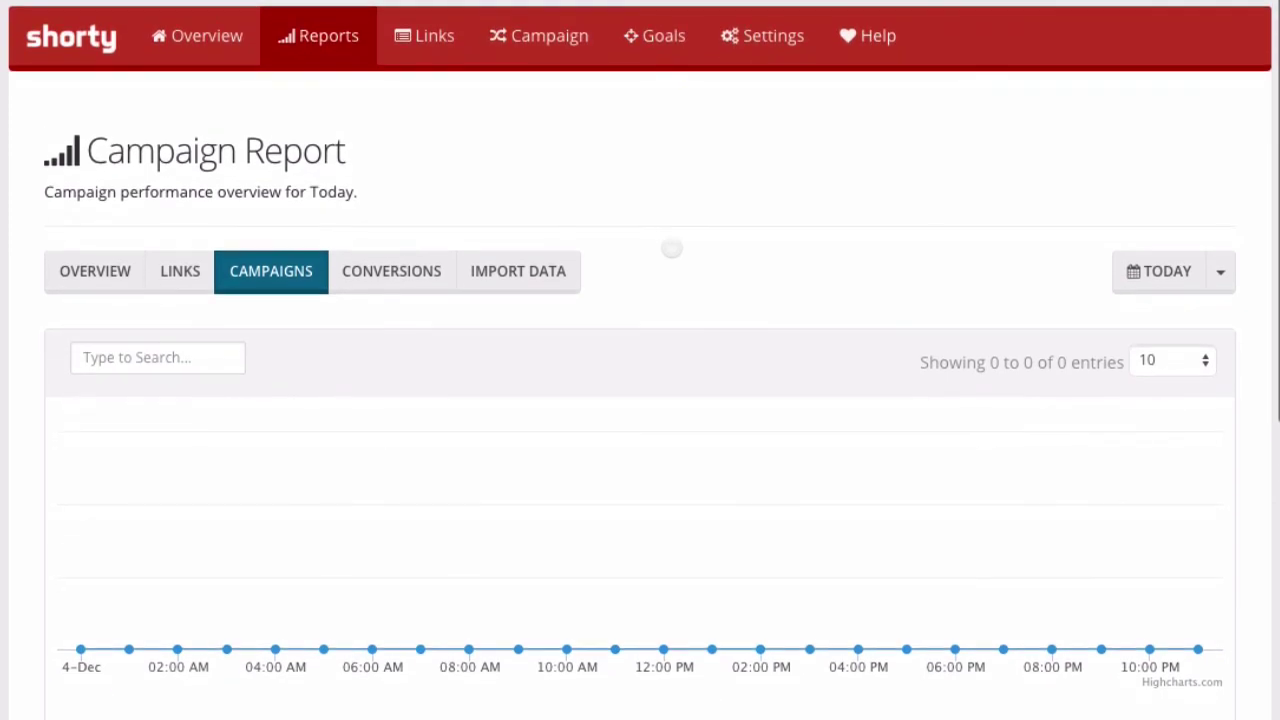